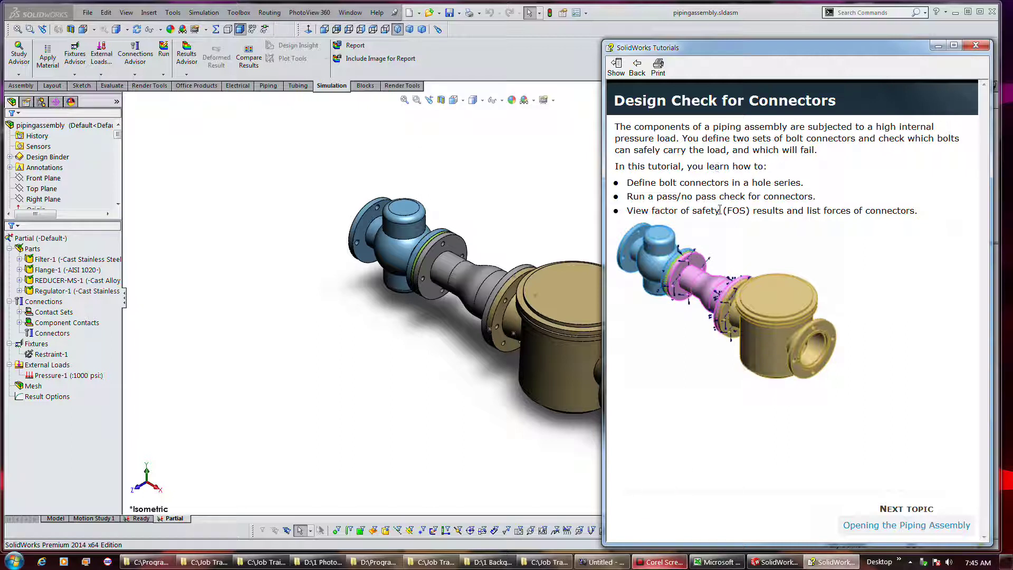
Step: Advance the tutorial window to the 'Defining Bolts Between Filter and Reducer' topic
{"action": "left_click", "coordinate": [879, 524]}
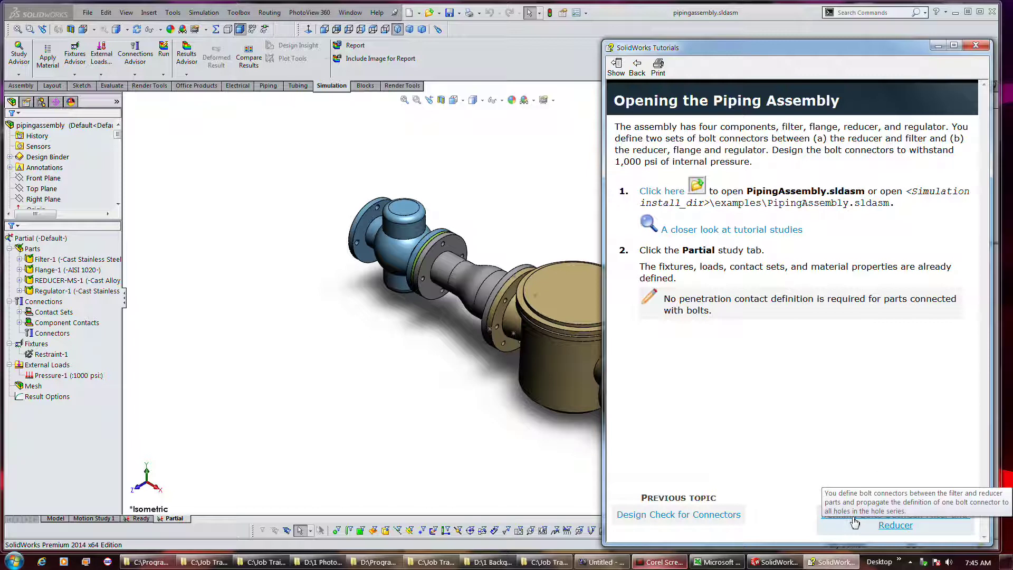
{"action": "left_click", "coordinate": [855, 523]}
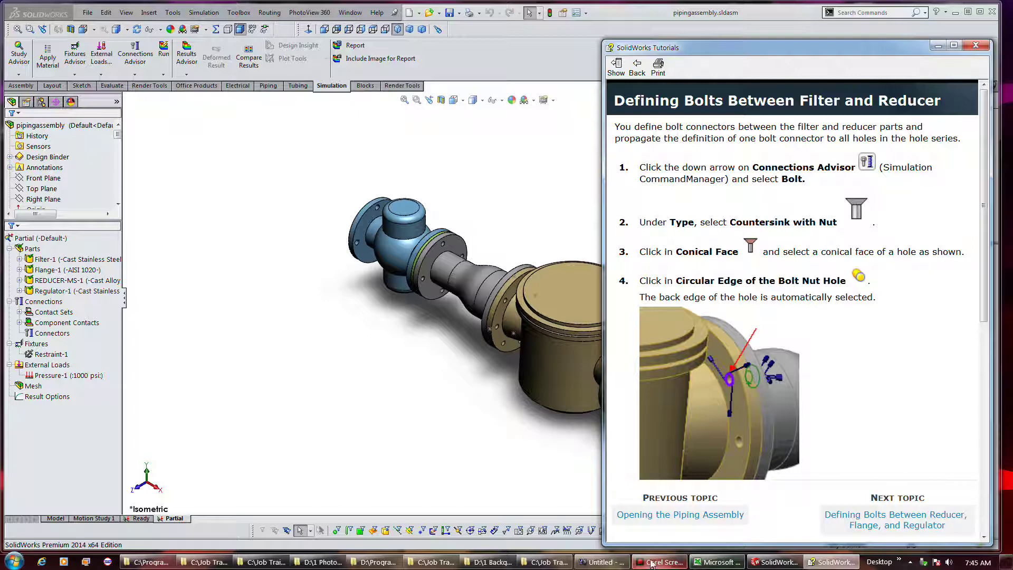
{"action": "scroll", "coordinate": [734, 318], "scroll_direction": "down", "scroll_amount": 3}
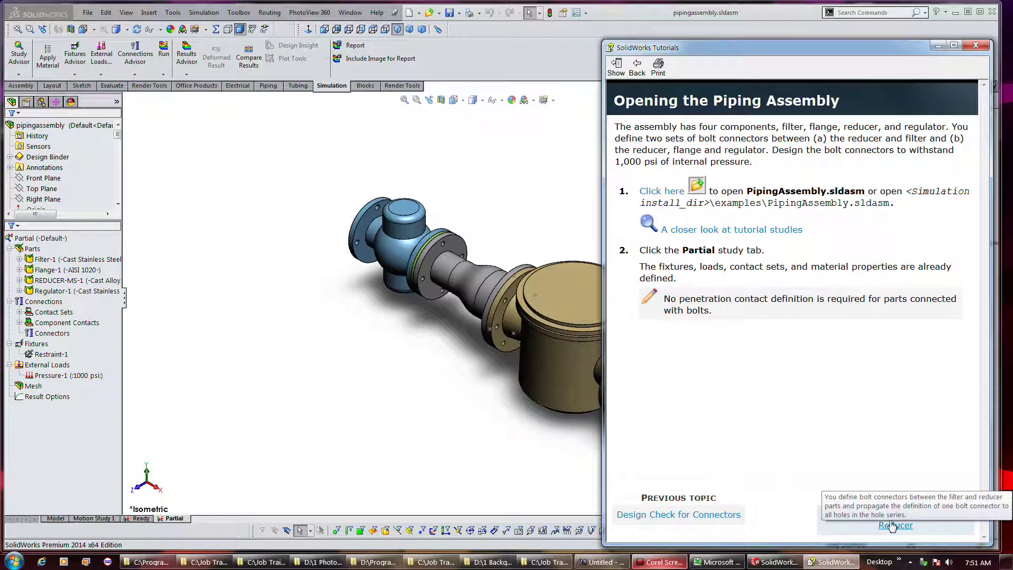
{"action": "left_click", "coordinate": [892, 525]}
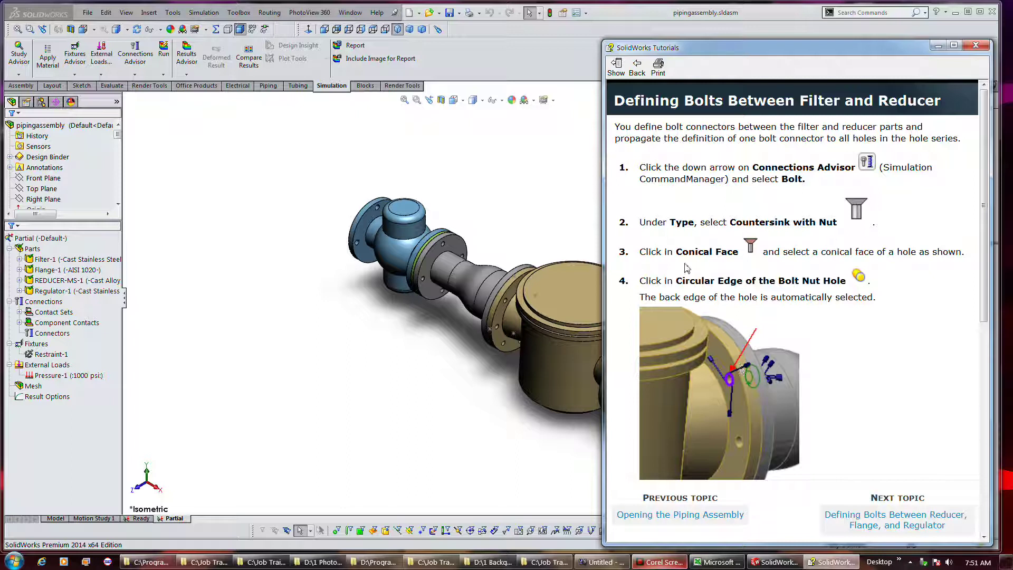
Step: Zoom onto the filter-reducer flange and review Contact Sets, Restraint-1 and Connections
{"action": "middle_click_drag", "start_coordinate": [462, 346], "coordinate": [314, 322], "text": "ctrl"}
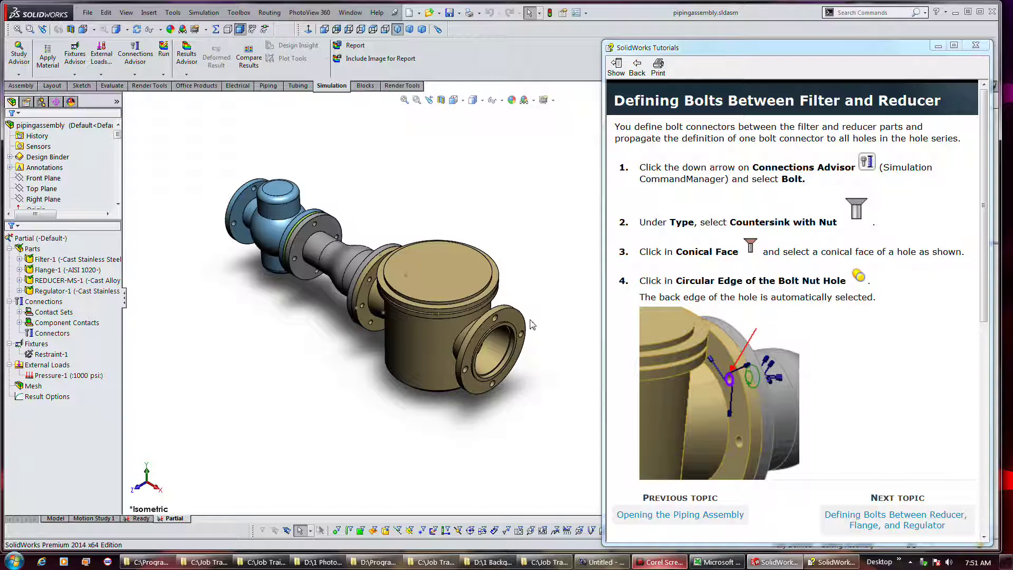
{"action": "mouse_move", "coordinate": [562, 301]}
{"action": "middle_mouse_down"}
{"action": "mouse_move", "coordinate": [458, 324]}
{"action": "mouse_move", "coordinate": [470, 371]}
{"action": "mouse_move", "coordinate": [349, 343]}
{"action": "mouse_move", "coordinate": [323, 388]}
{"action": "middle_mouse_up"}
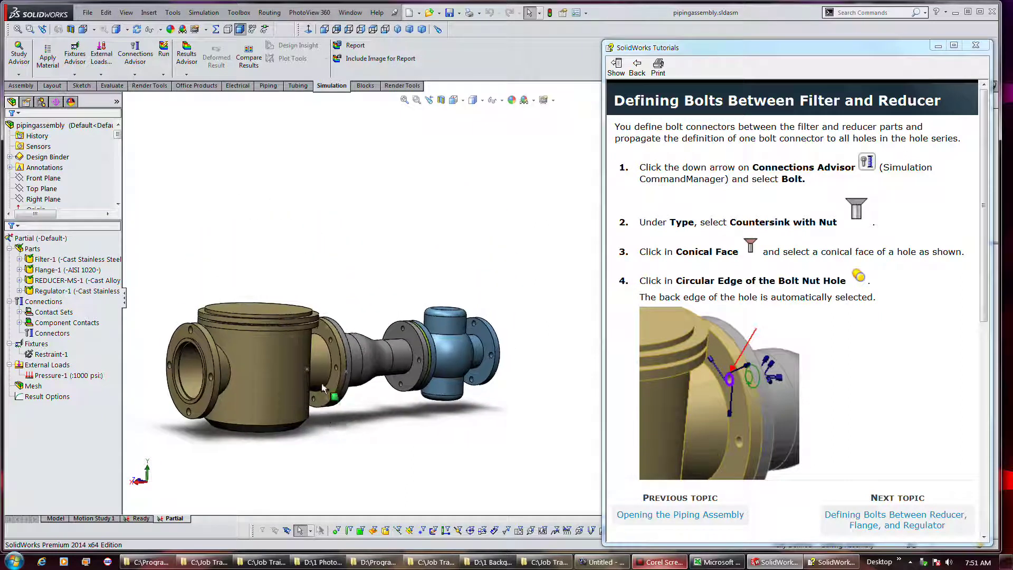
{"action": "scroll", "coordinate": [324, 387], "scroll_direction": "down", "scroll_amount": 4}
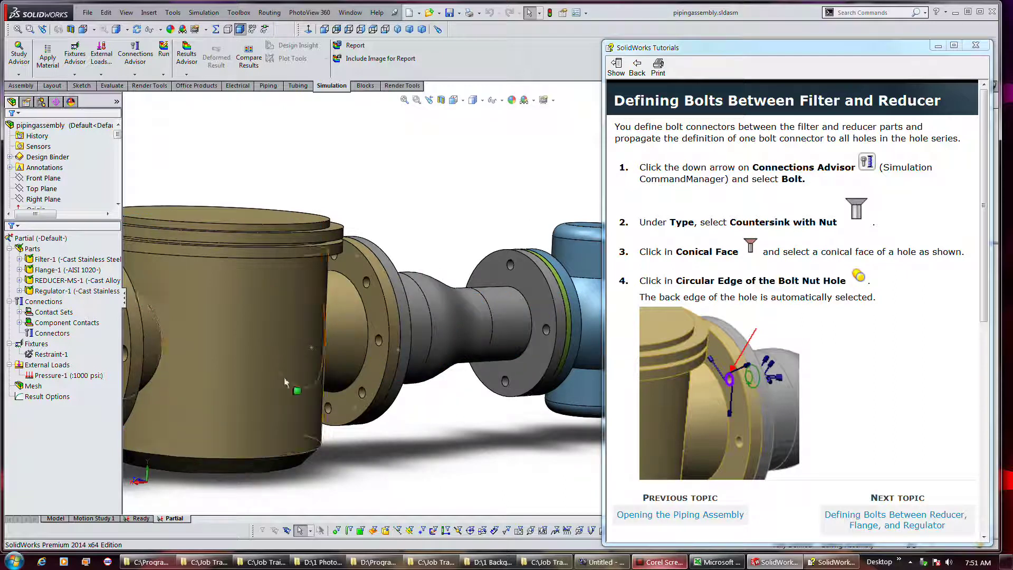
{"action": "left_click", "coordinate": [50, 311]}
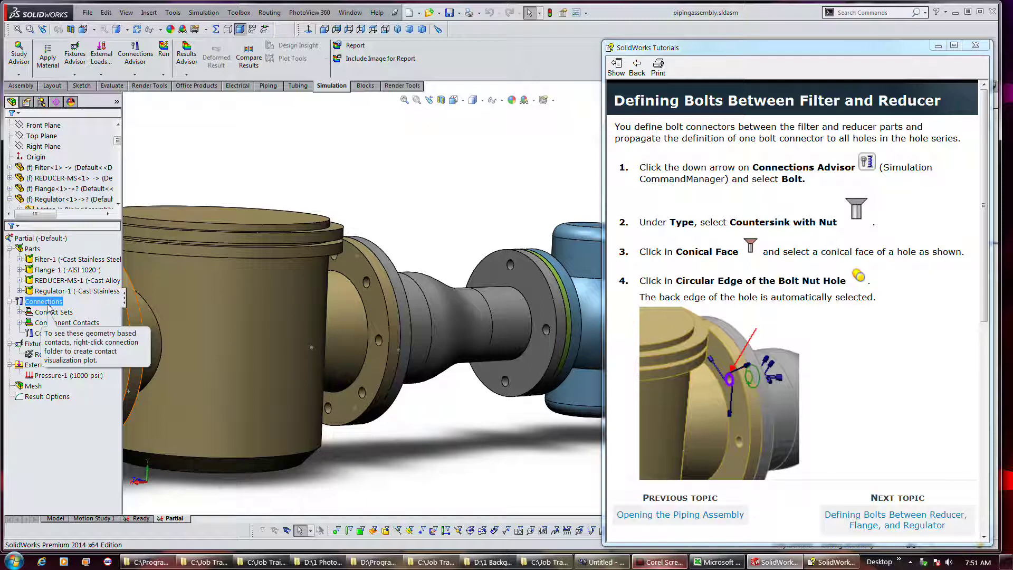
{"action": "left_click", "coordinate": [55, 354]}
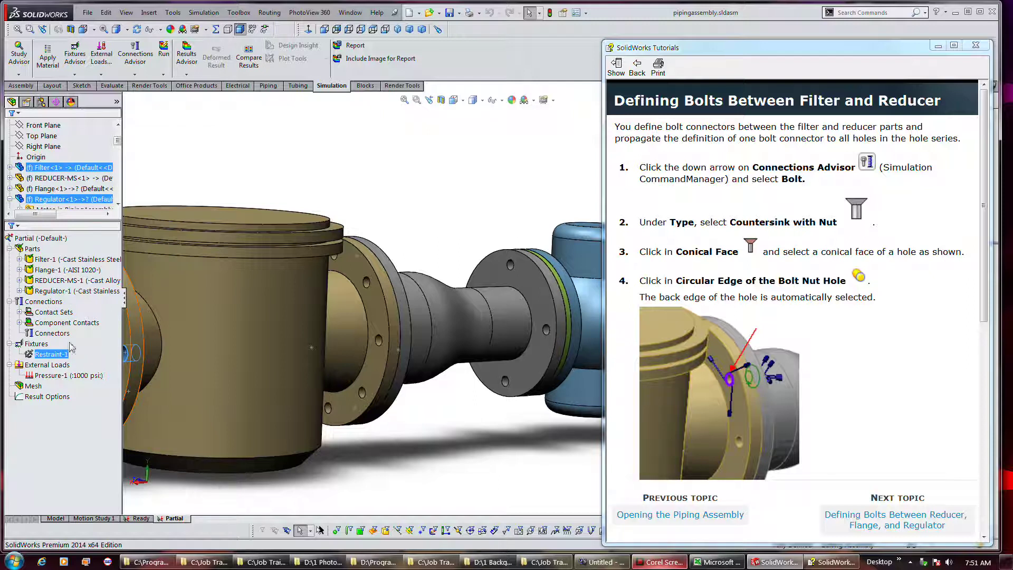
{"action": "left_click", "coordinate": [51, 302]}
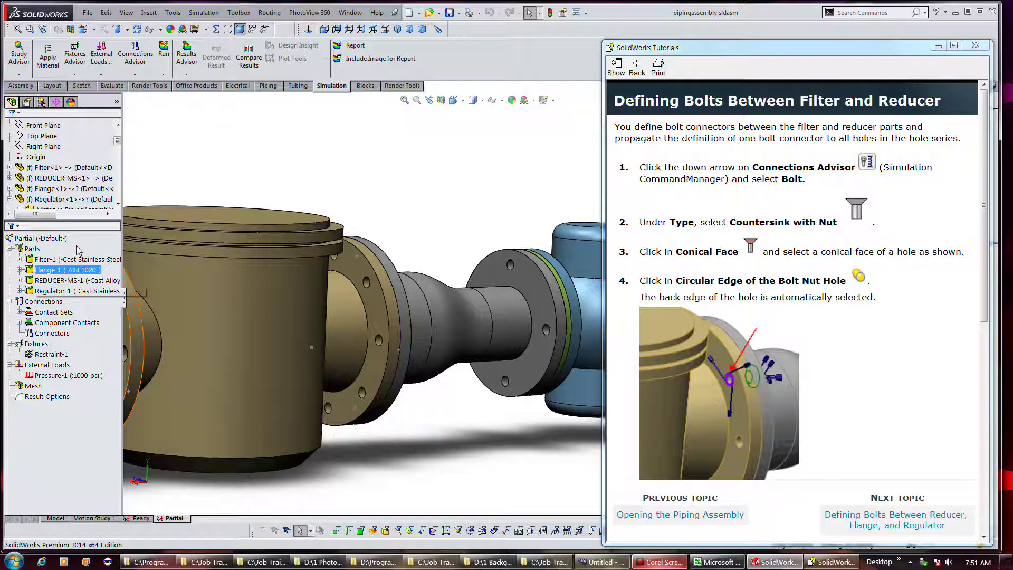
Step: Start a Bolt connector of Countersink with Nut type, ready for the conical face
{"action": "left_click", "coordinate": [143, 76]}
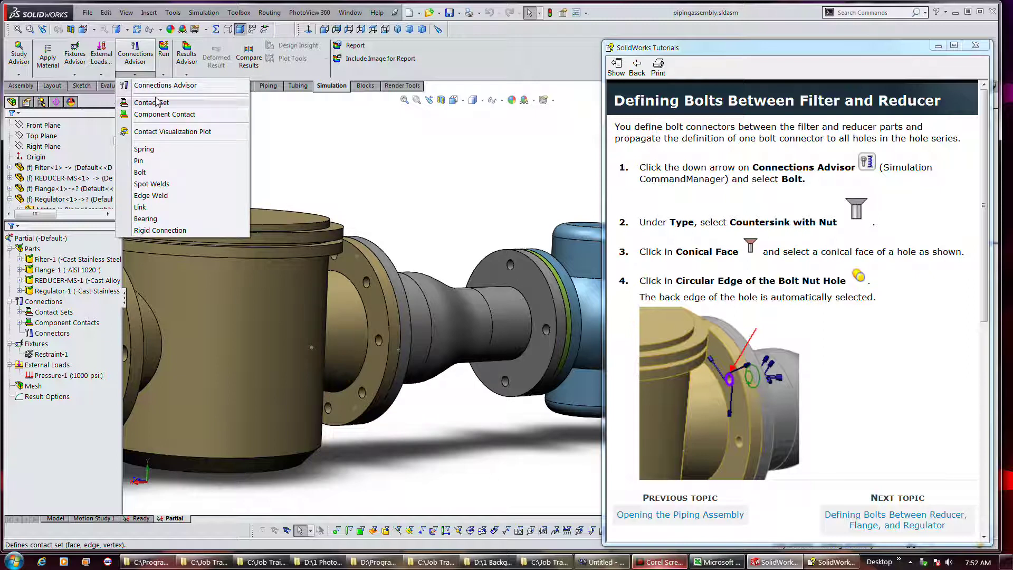
{"action": "left_click", "coordinate": [141, 172]}
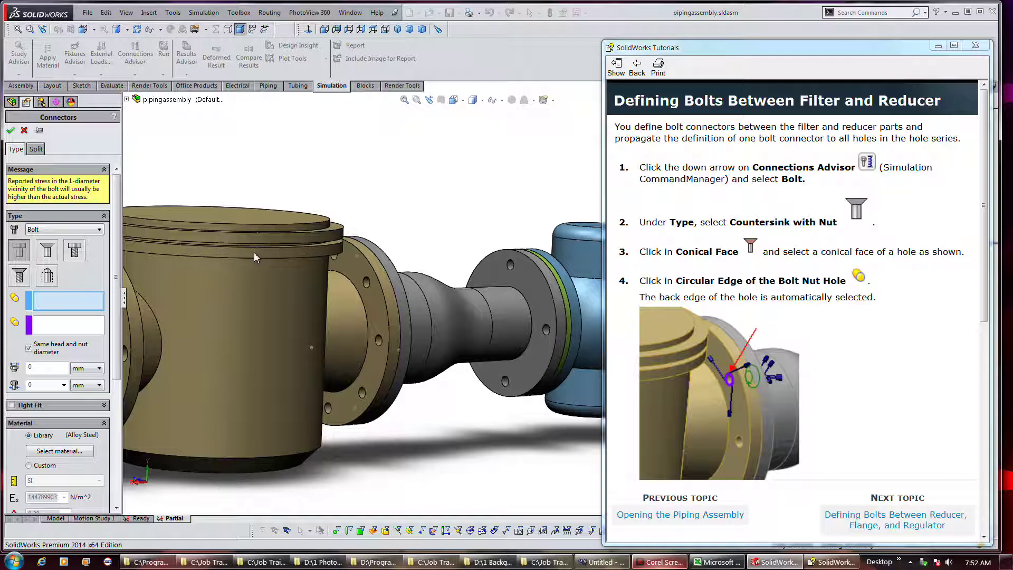
{"action": "left_click", "coordinate": [48, 253]}
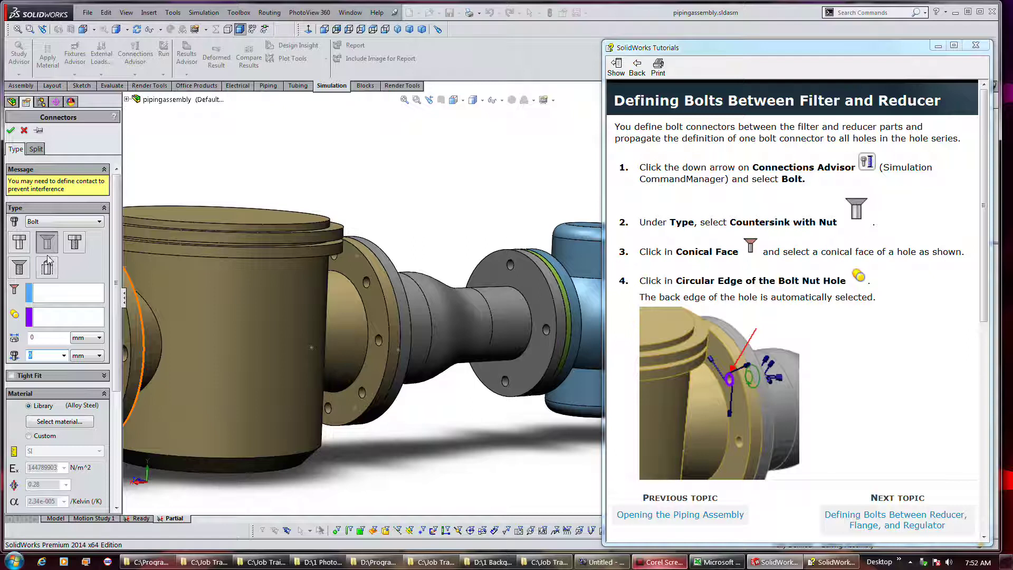
{"action": "left_click", "coordinate": [65, 298]}
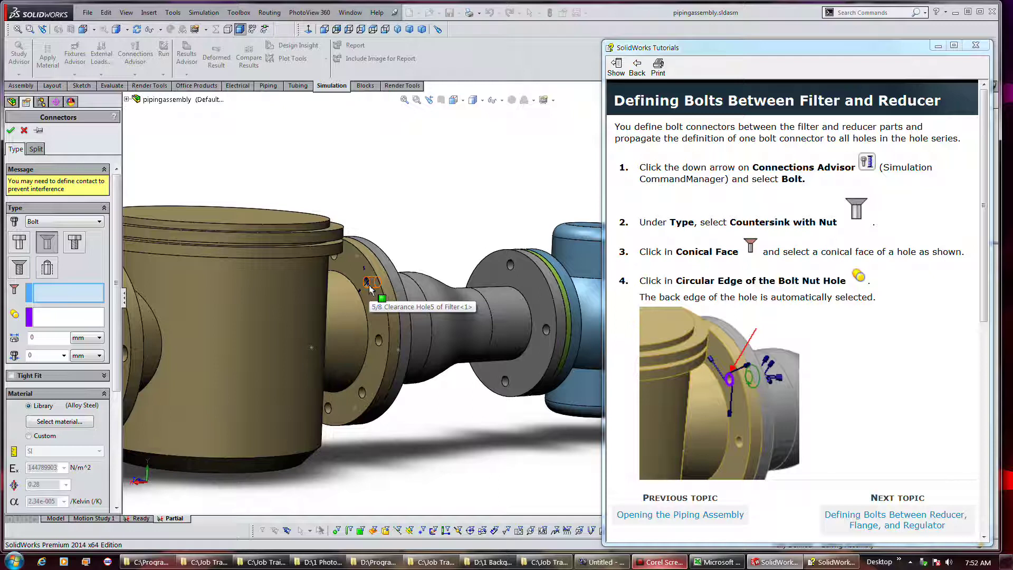
Step: With the face filter on, pick a hole face on the flange as the conical face
{"action": "left_click", "coordinate": [360, 530]}
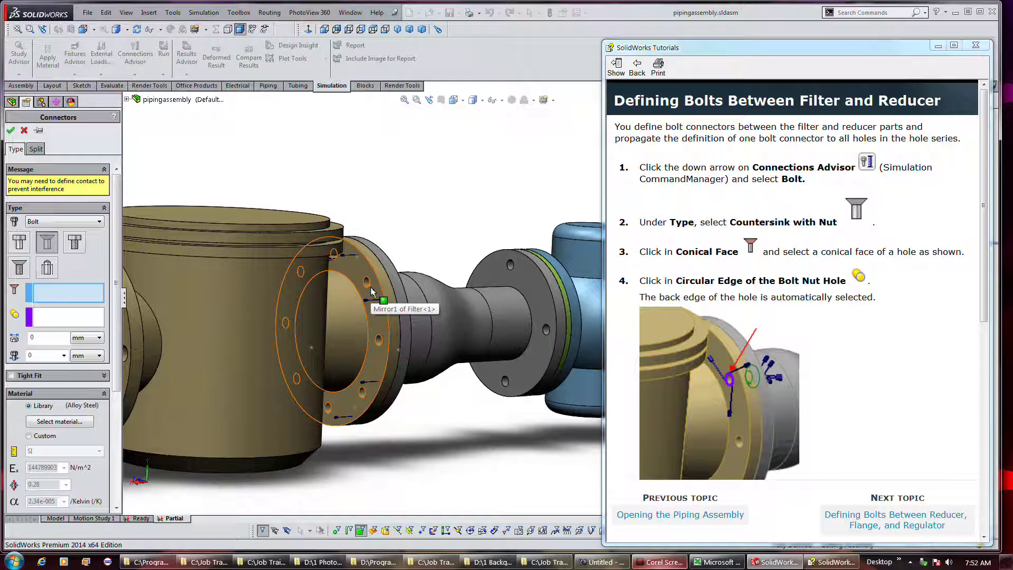
{"action": "key", "text": "Left"}
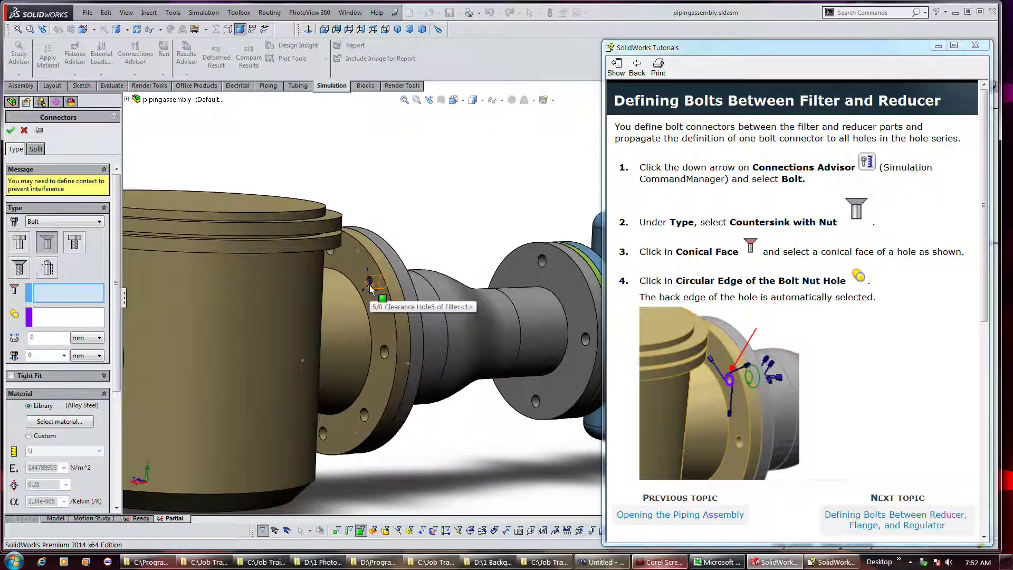
{"action": "scroll", "coordinate": [370, 284], "scroll_direction": "down", "scroll_amount": 1}
{"action": "scroll", "coordinate": [370, 284], "scroll_direction": "down", "scroll_amount": 2}
{"action": "scroll", "coordinate": [380, 285], "scroll_direction": "down", "scroll_amount": 2}
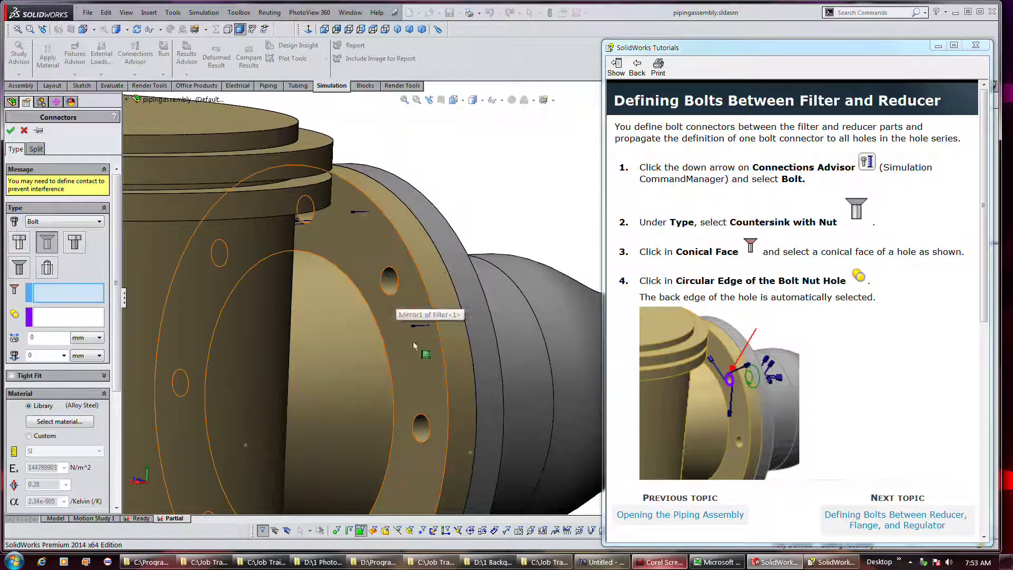
{"action": "left_click", "coordinate": [388, 295]}
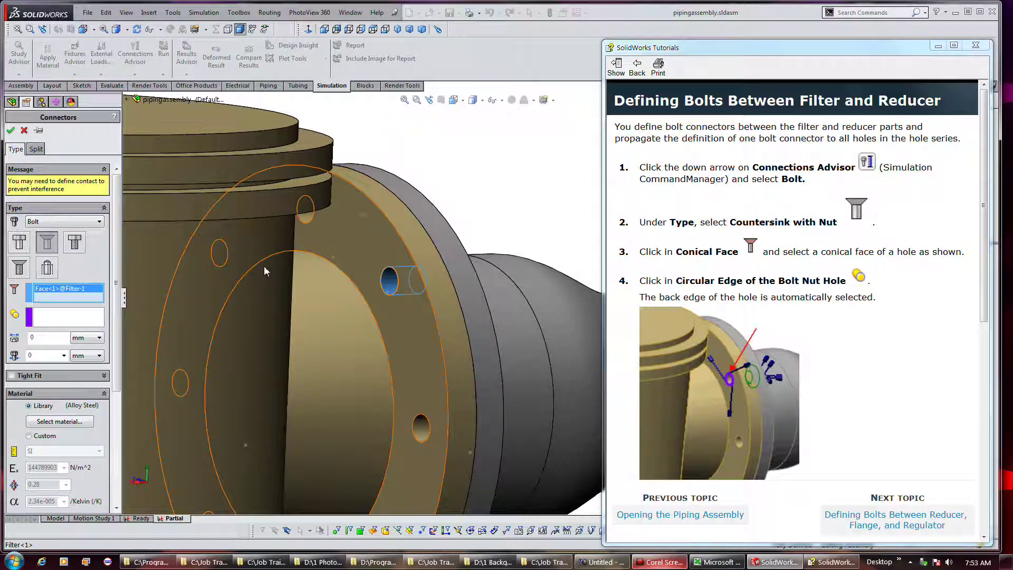
{"action": "right_click", "coordinate": [71, 300]}
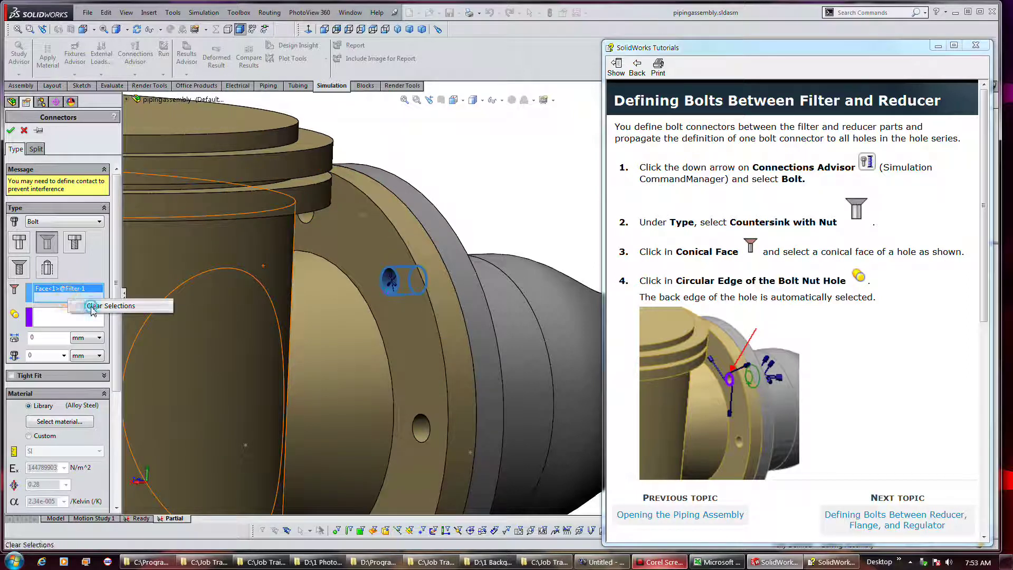
{"action": "left_click", "coordinate": [85, 305]}
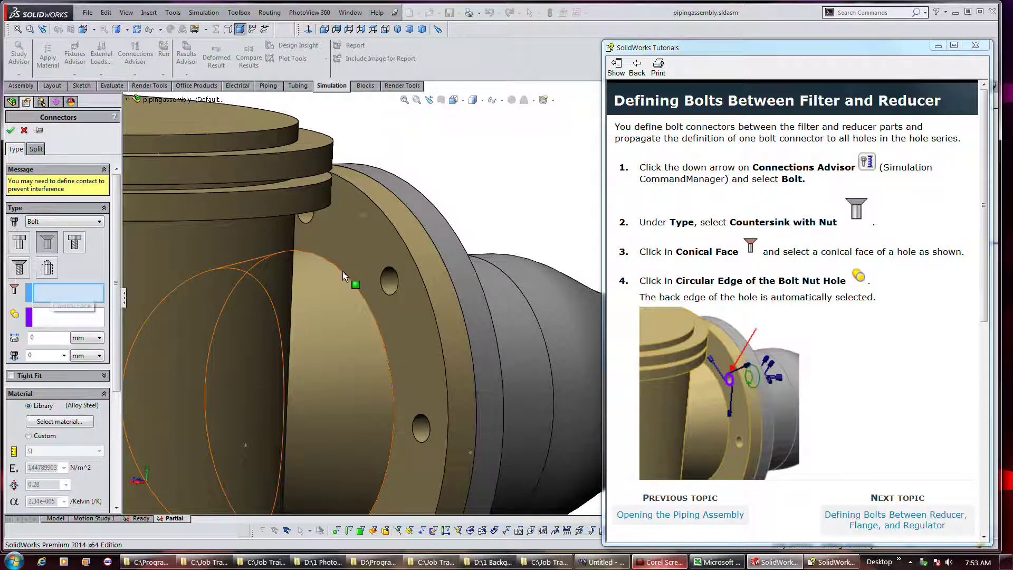
{"action": "left_click", "coordinate": [391, 271]}
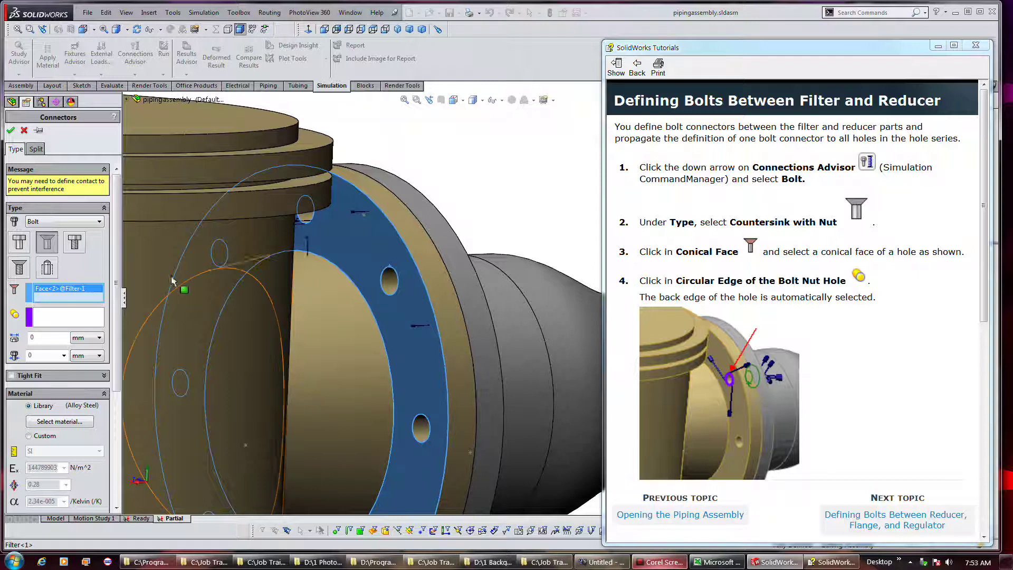
{"action": "right_click", "coordinate": [90, 299]}
Step: Clear the wrongly chosen filter face from the Conical Face selection
{"action": "left_click", "coordinate": [104, 305]}
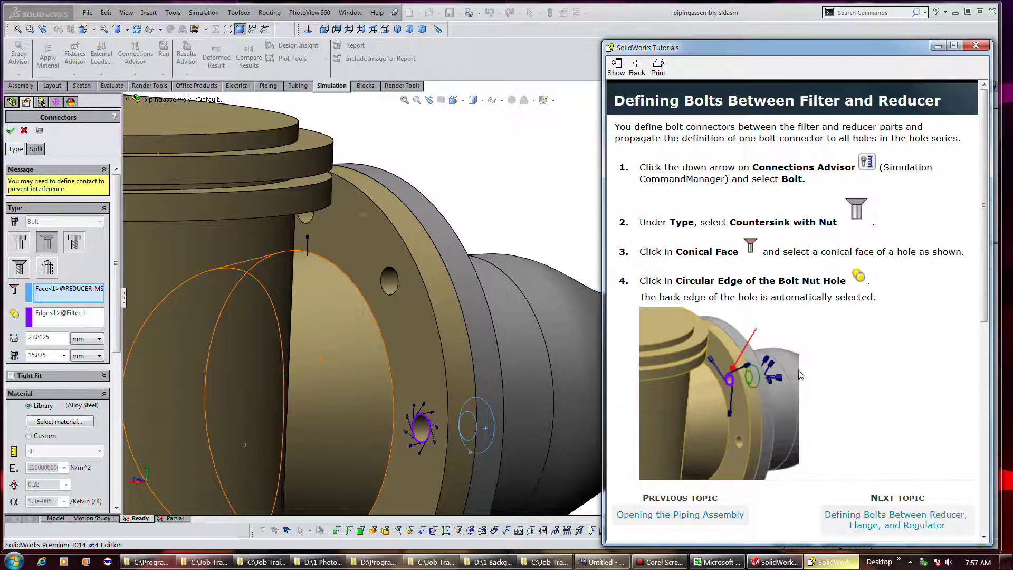
{"action": "scroll", "coordinate": [795, 369], "scroll_direction": "down", "scroll_amount": 5}
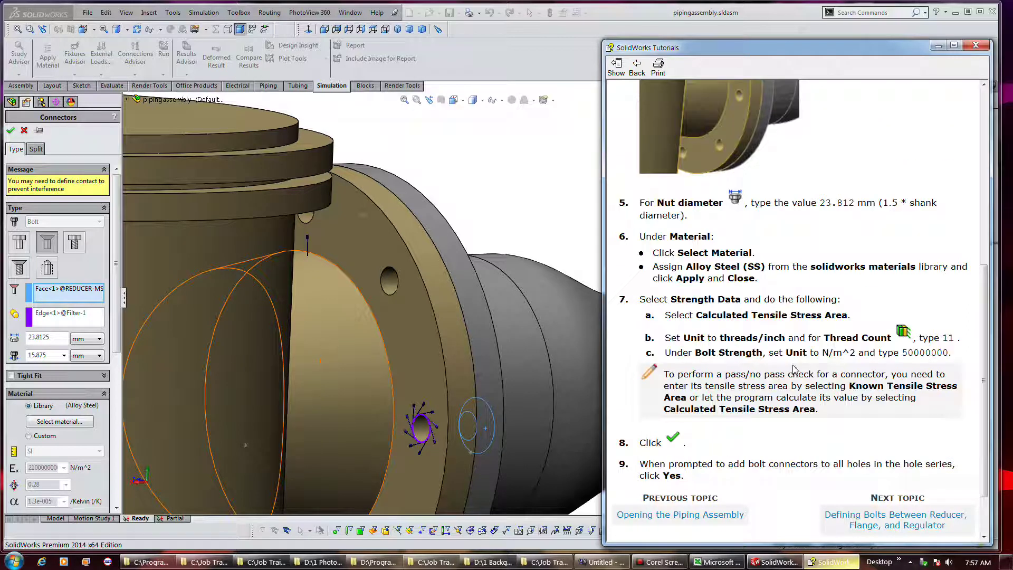
{"action": "scroll", "coordinate": [795, 368], "scroll_direction": "up", "scroll_amount": 5}
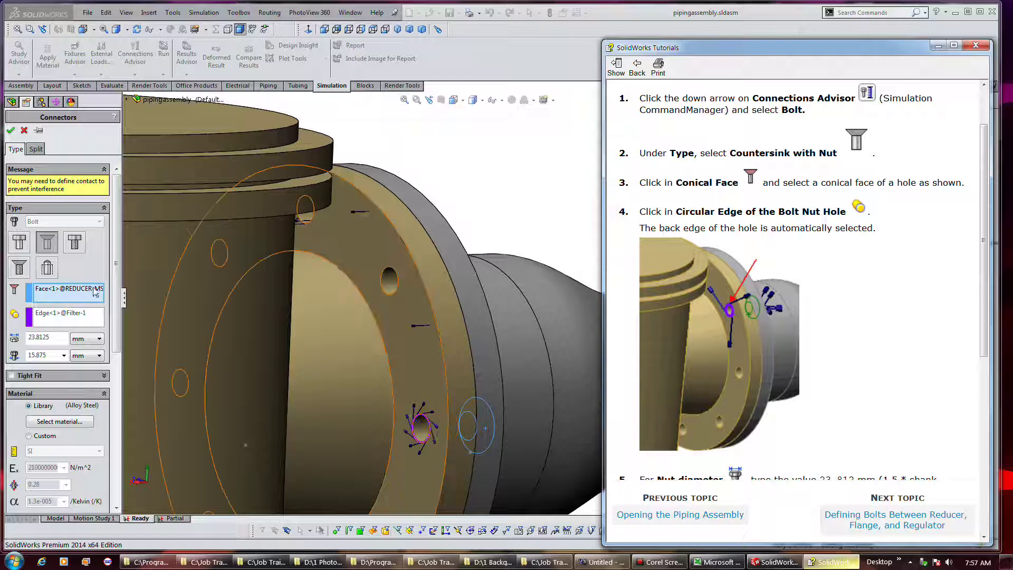
Step: Accept the bolt to create the eight-bolt Bolt Series-1, then return to the Partial study
{"action": "left_click_drag", "start_coordinate": [125, 297], "coordinate": [149, 302]}
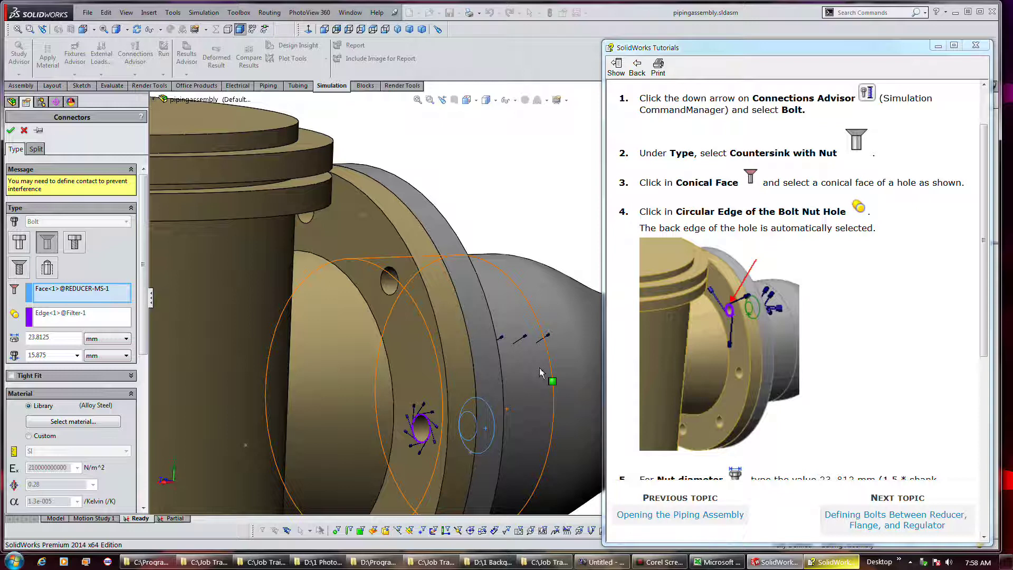
{"action": "mouse_move", "coordinate": [541, 373]}
{"action": "middle_mouse_down"}
{"action": "mouse_move", "coordinate": [447, 354]}
{"action": "mouse_move", "coordinate": [536, 372]}
{"action": "middle_mouse_up"}
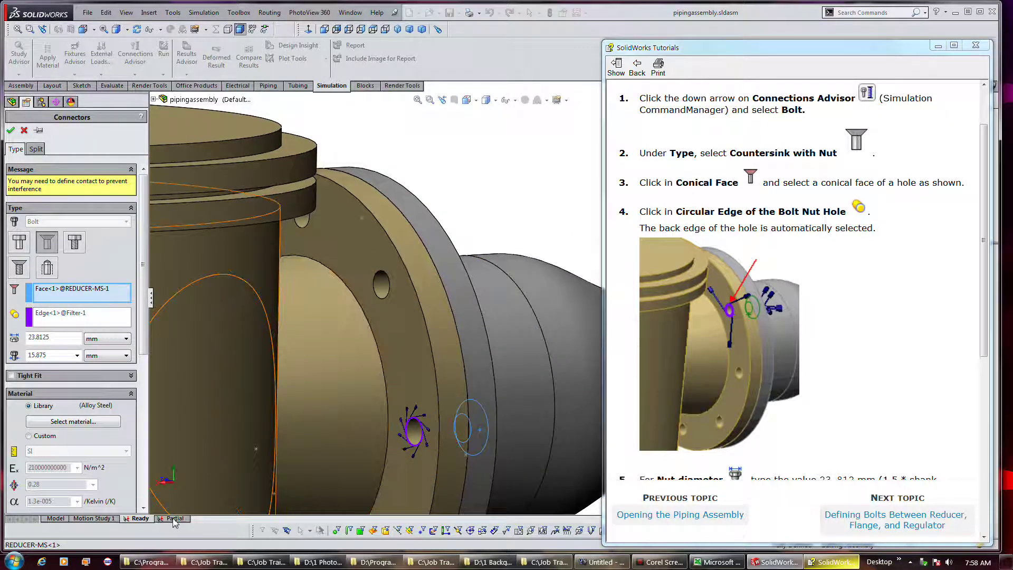
{"action": "key", "text": "c"}
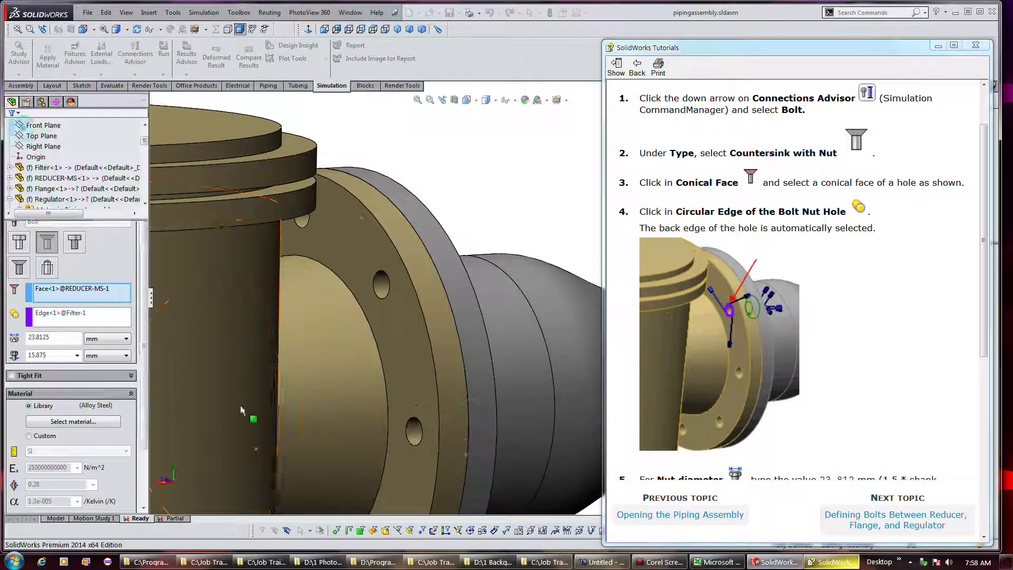
{"action": "key", "text": "Return"}
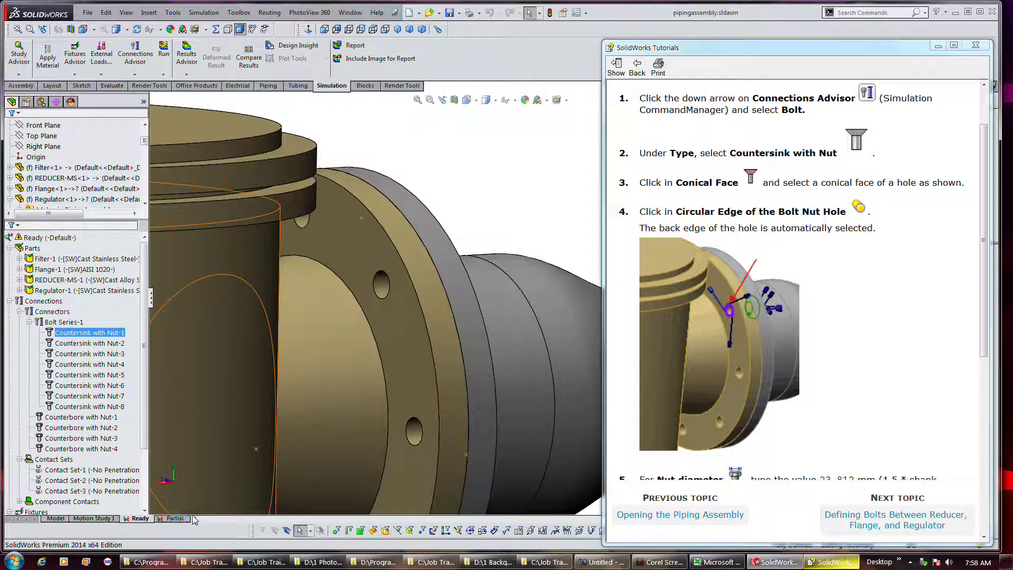
{"action": "left_click", "coordinate": [175, 518]}
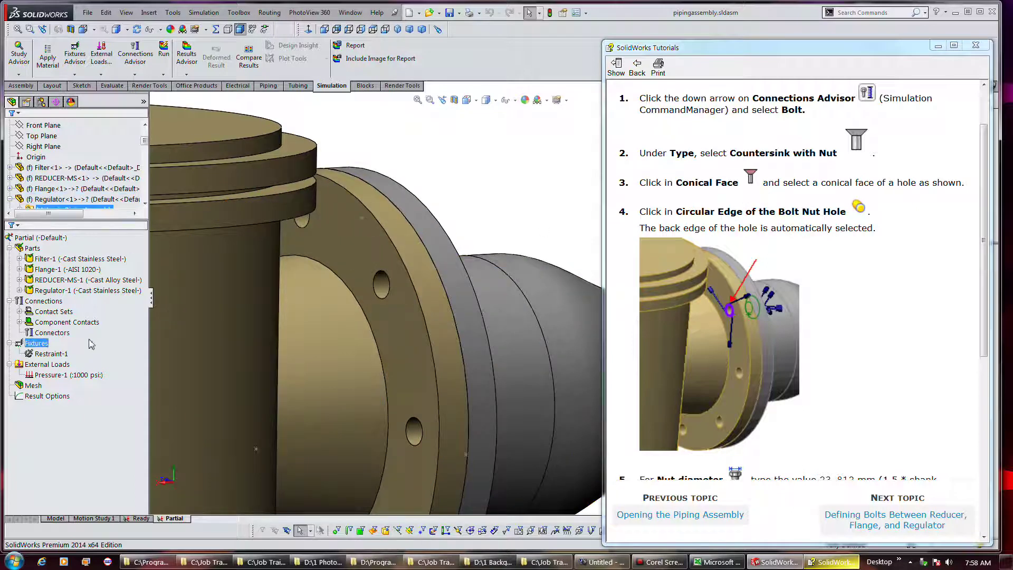
Step: Add a new Bolt connector from the Connections context menu
{"action": "left_click", "coordinate": [45, 303]}
{"action": "right_click", "coordinate": [47, 307]}
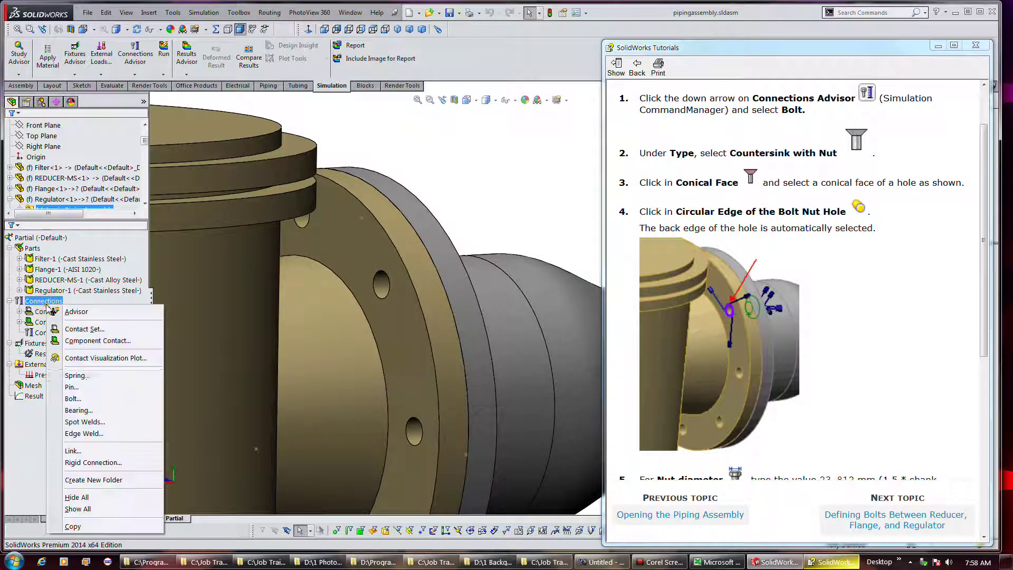
{"action": "left_click", "coordinate": [85, 402]}
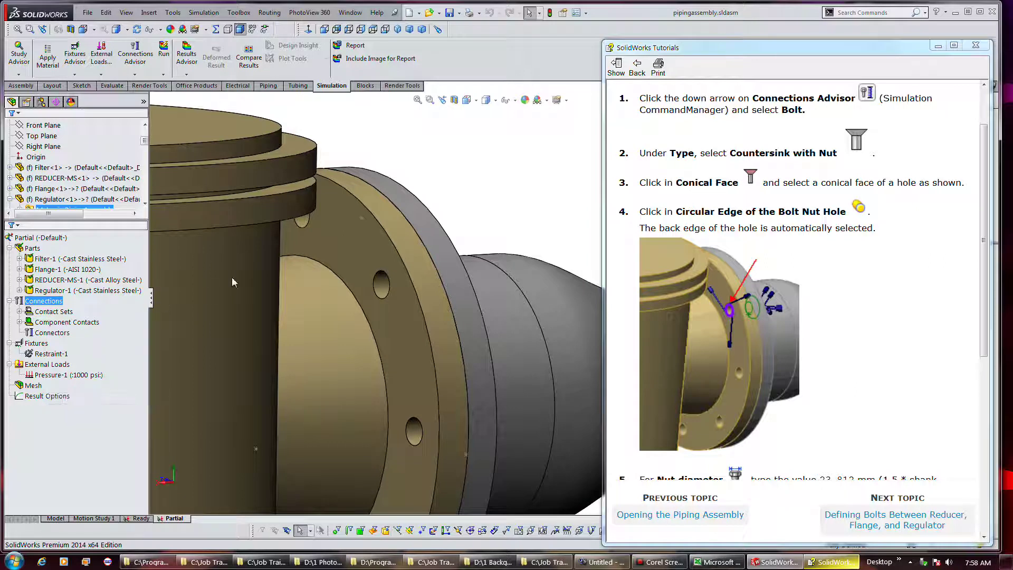
Step: Set Countersink with Nut, picking the reducer hole's conical face and the filter's nut-hole edge
{"action": "left_click", "coordinate": [48, 255]}
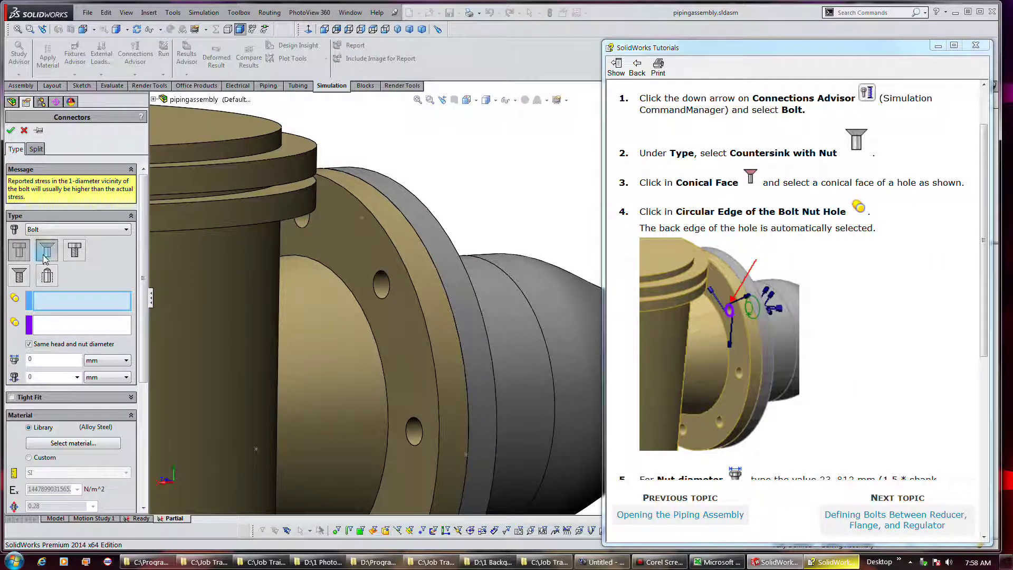
{"action": "left_click", "coordinate": [69, 296]}
{"action": "middle_click_drag", "start_coordinate": [296, 264], "coordinate": [341, 280]}
{"action": "left_click", "coordinate": [295, 293]}
{"action": "mouse_move", "coordinate": [296, 248]}
{"action": "middle_mouse_down"}
{"action": "mouse_move", "coordinate": [327, 245]}
{"action": "mouse_move", "coordinate": [316, 253]}
{"action": "middle_mouse_up"}
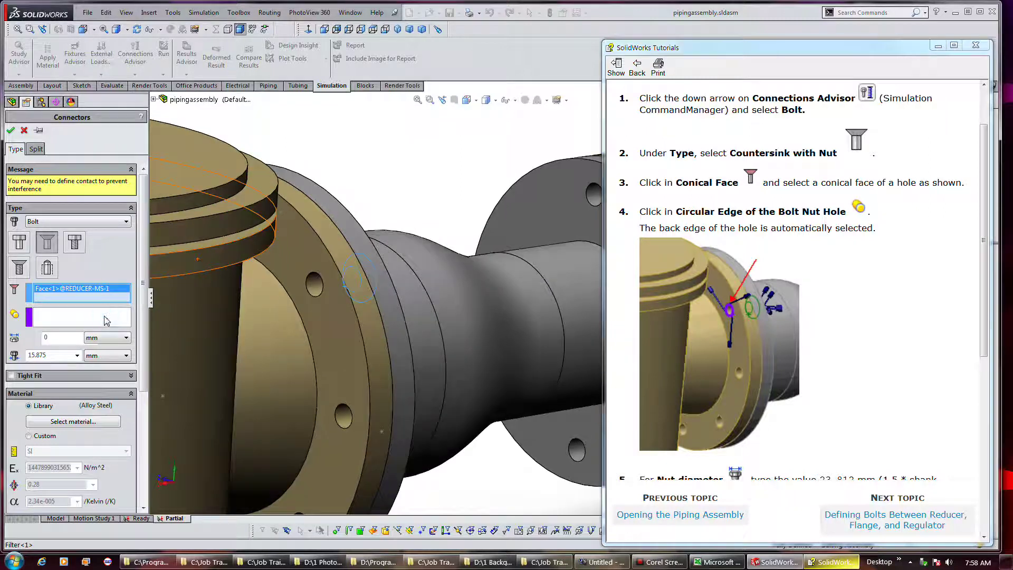
{"action": "left_click", "coordinate": [308, 282]}
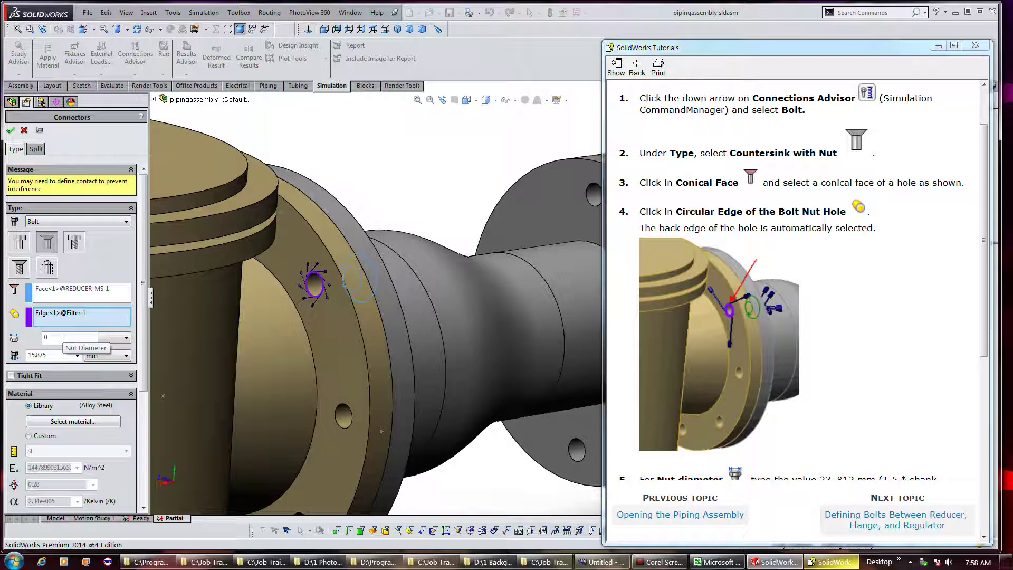
{"action": "left_click", "coordinate": [819, 334]}
Step: Replace the bolt's nut diameter with 23.812 mm
{"action": "scroll", "coordinate": [819, 334], "scroll_direction": "down", "scroll_amount": 5}
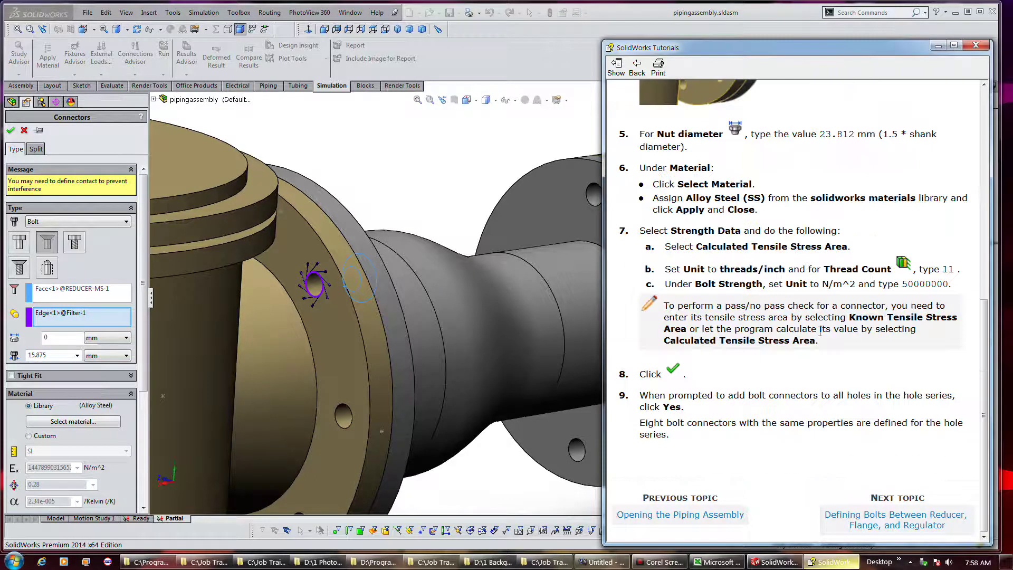
{"action": "scroll", "coordinate": [820, 332], "scroll_direction": "up", "scroll_amount": 1}
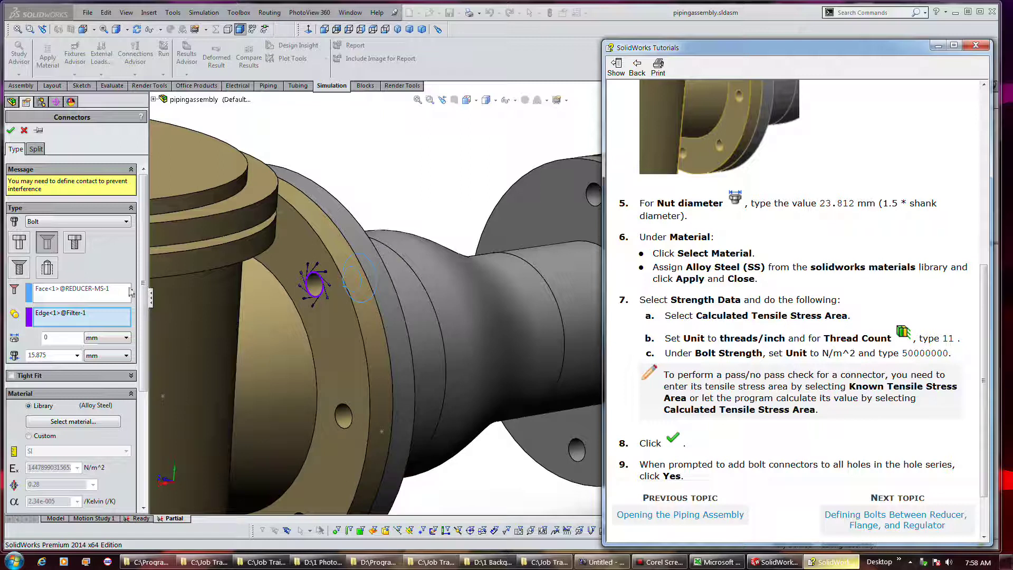
{"action": "left_click", "coordinate": [65, 338]}
{"action": "left_click", "coordinate": [61, 340]}
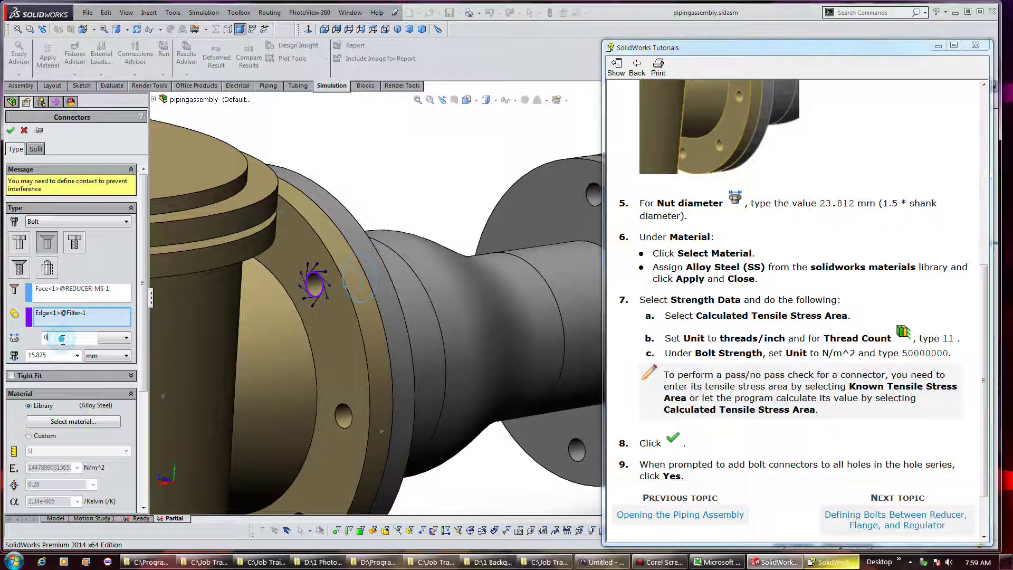
{"action": "left_click_drag", "start_coordinate": [54, 342], "coordinate": [34, 344]}
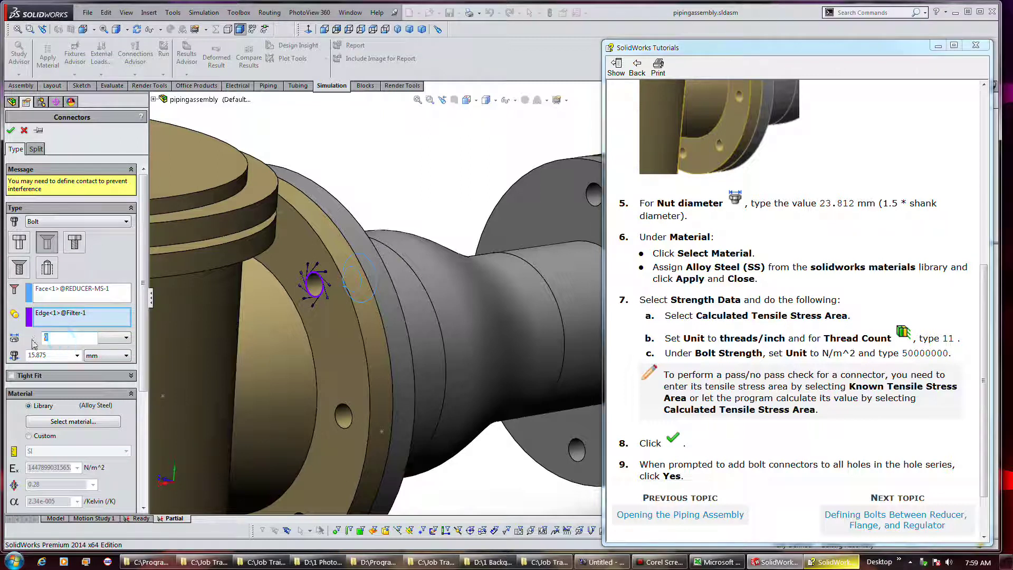
{"action": "type", "text": "23.812"}
{"action": "key", "text": "Return"}
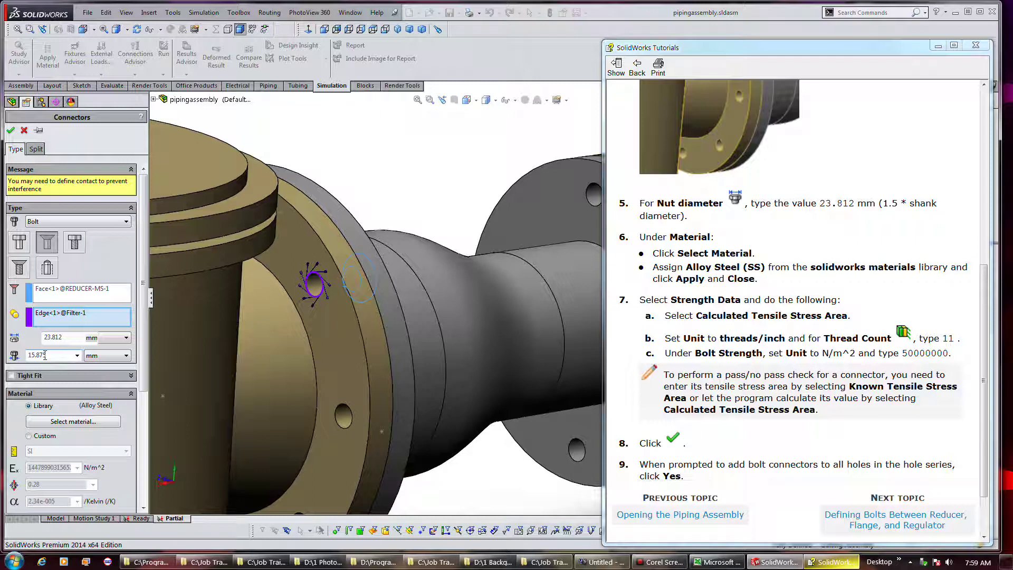
Step: Assign Alloy Steel (SS) from the SolidWorks Materials library as the bolt material
{"action": "left_click", "coordinate": [85, 422]}
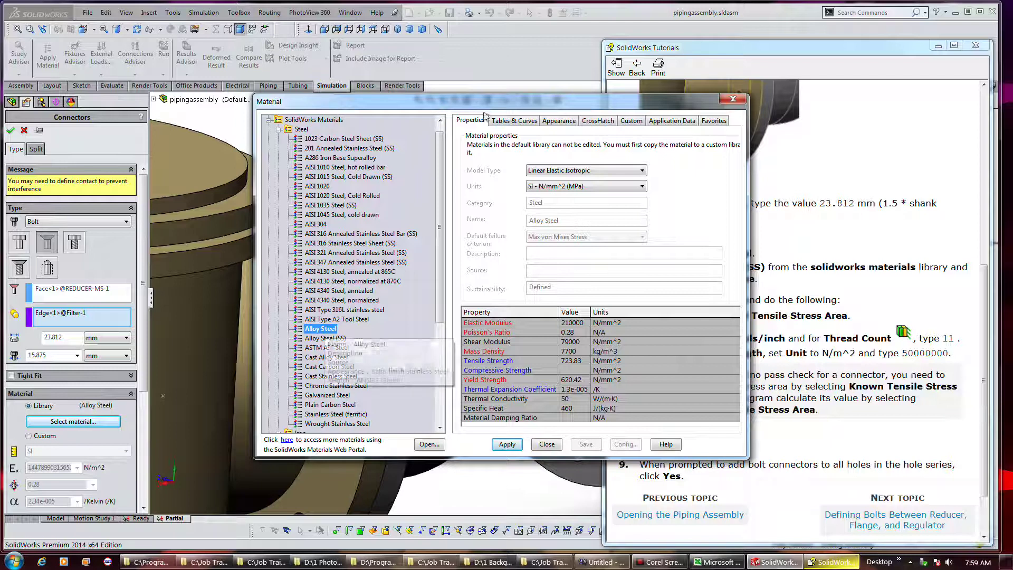
{"action": "left_click_drag", "start_coordinate": [469, 99], "coordinate": [372, 72]}
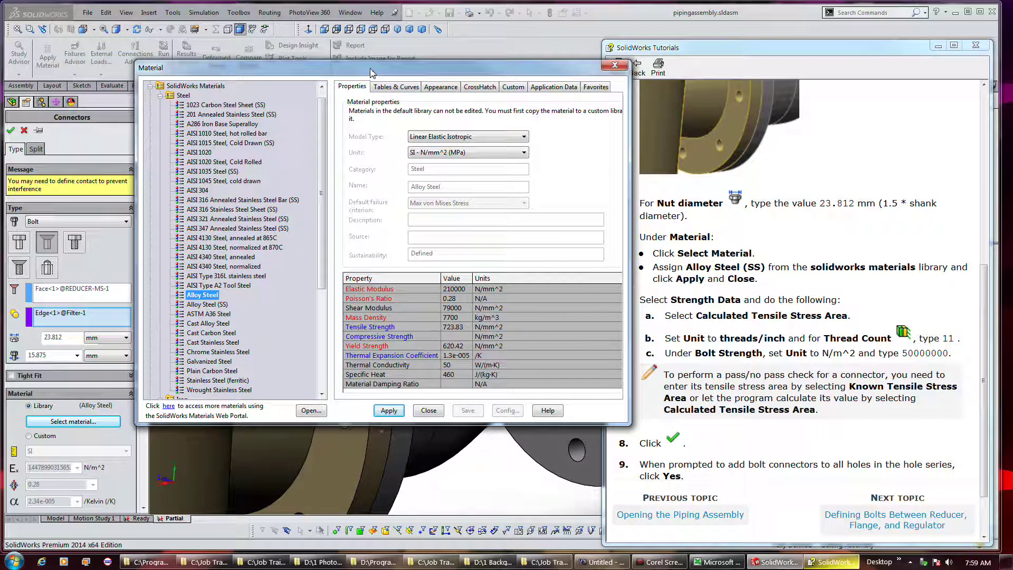
{"action": "left_click", "coordinate": [214, 305]}
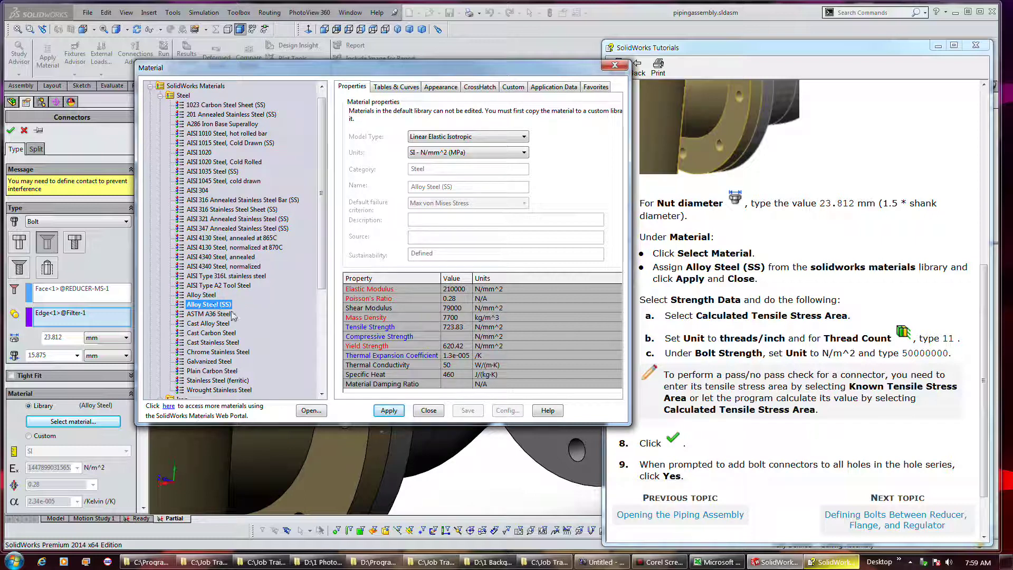
{"action": "left_click", "coordinate": [428, 411]}
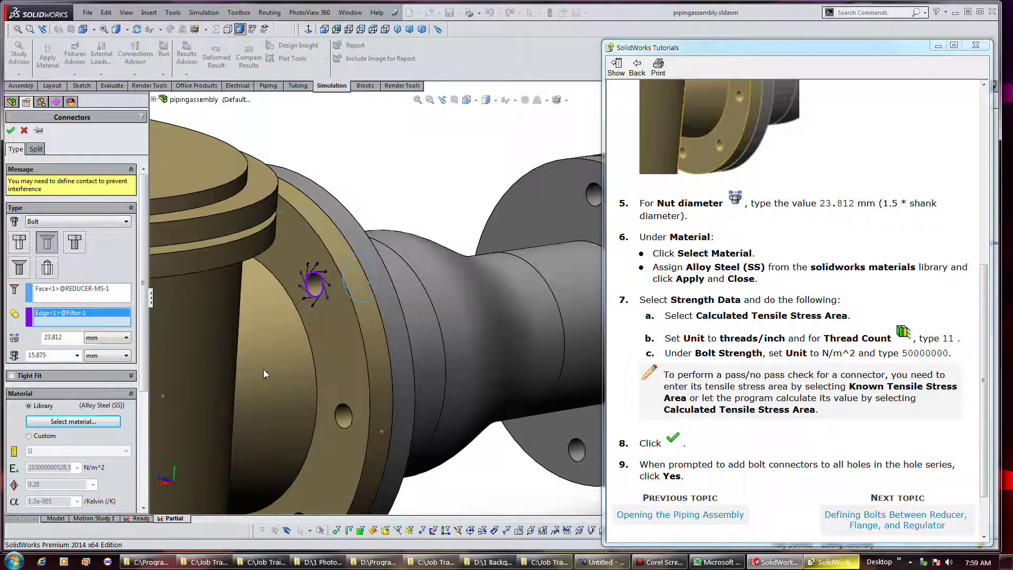
{"action": "left_click_drag", "start_coordinate": [143, 365], "coordinate": [141, 438]}
Step: Enable Strength Data with calculated tensile stress area, 11 threads/inch and 50000000 N/m^2 bolt strength
{"action": "scroll", "coordinate": [141, 438], "scroll_direction": "down", "scroll_amount": 1}
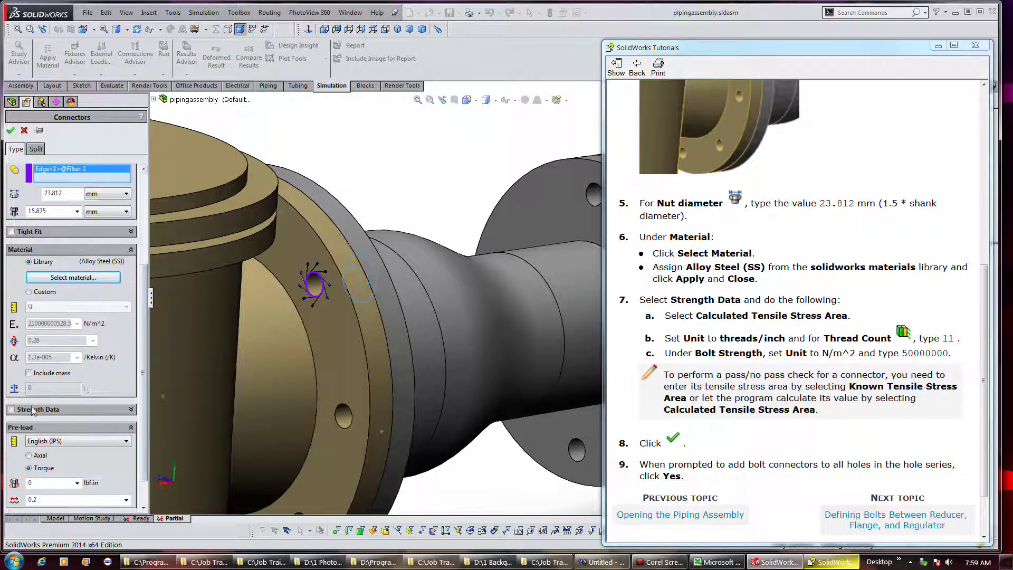
{"action": "left_click", "coordinate": [11, 410]}
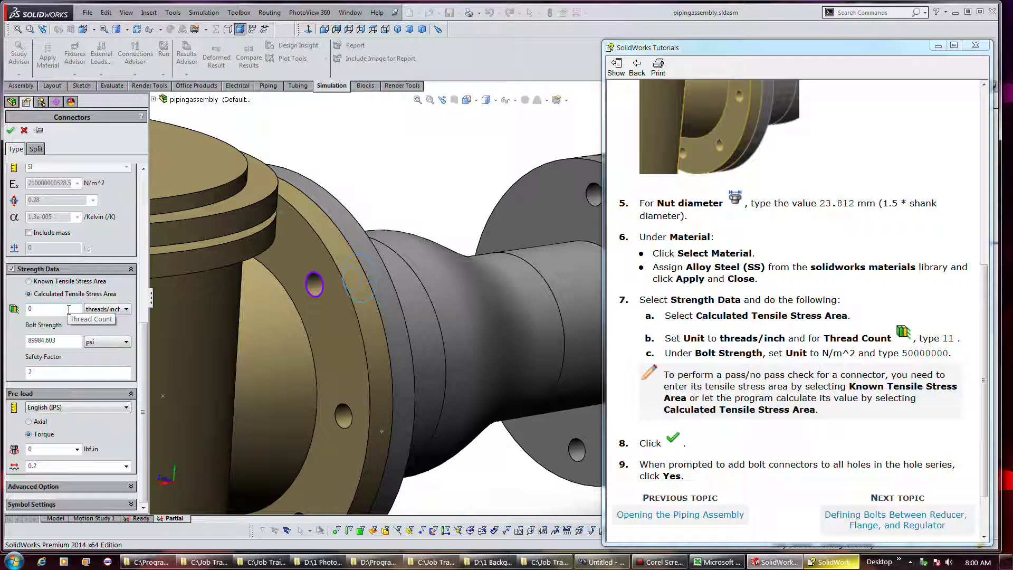
{"action": "double_click", "coordinate": [69, 310]}
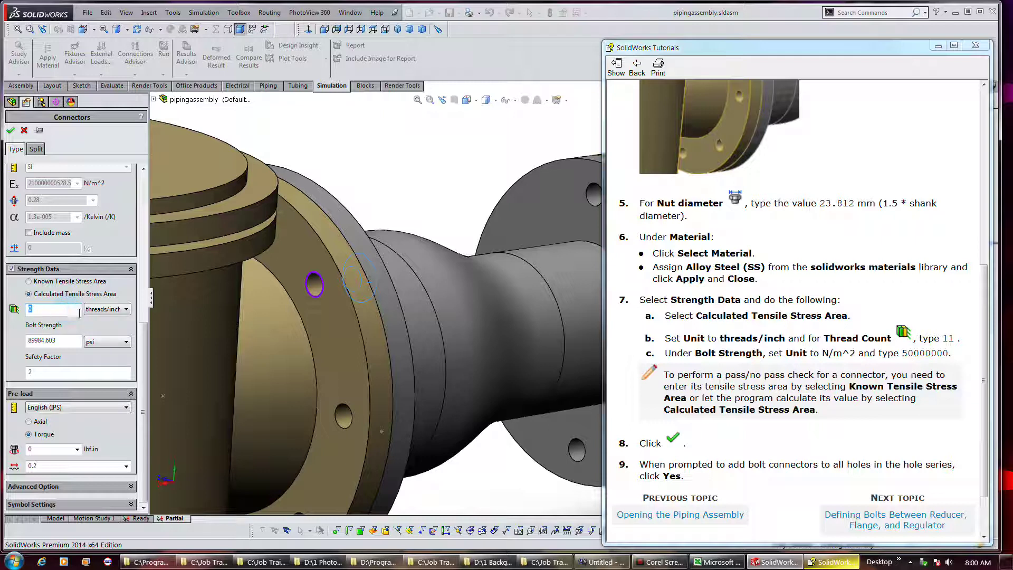
{"action": "type", "text": "11"}
{"action": "left_click", "coordinate": [127, 342]}
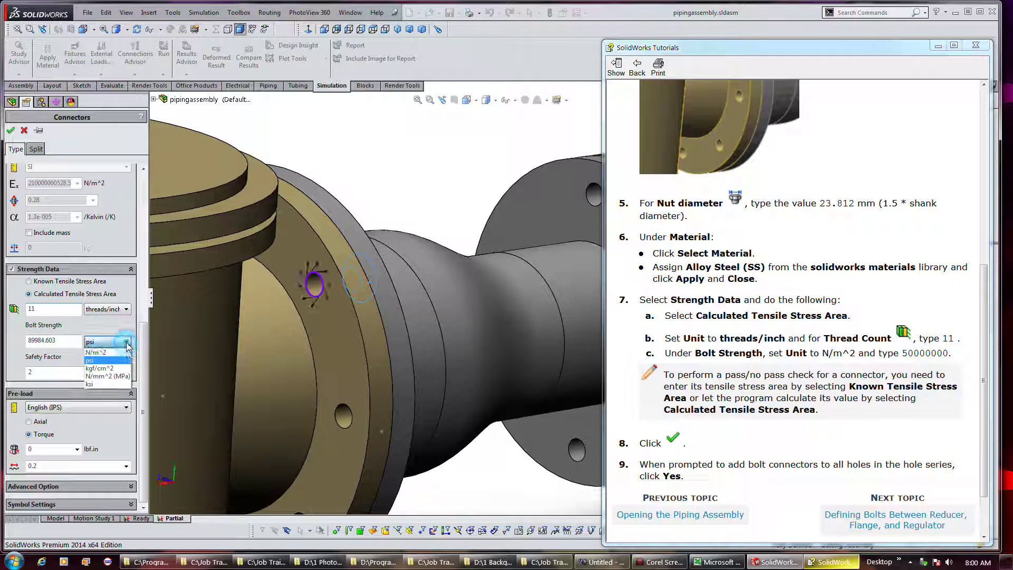
{"action": "left_click", "coordinate": [108, 376]}
{"action": "left_click", "coordinate": [130, 342]}
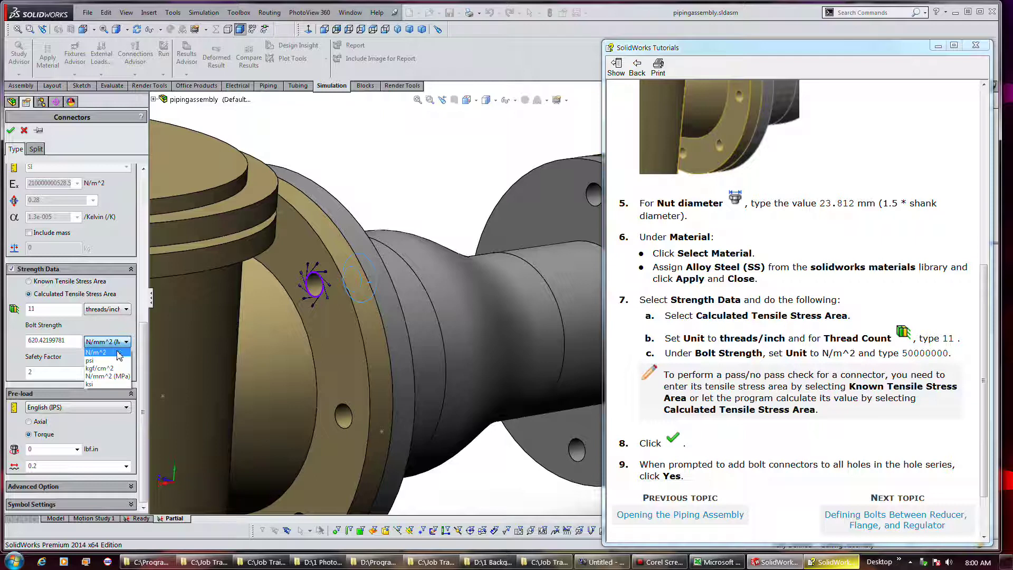
{"action": "left_click", "coordinate": [119, 353]}
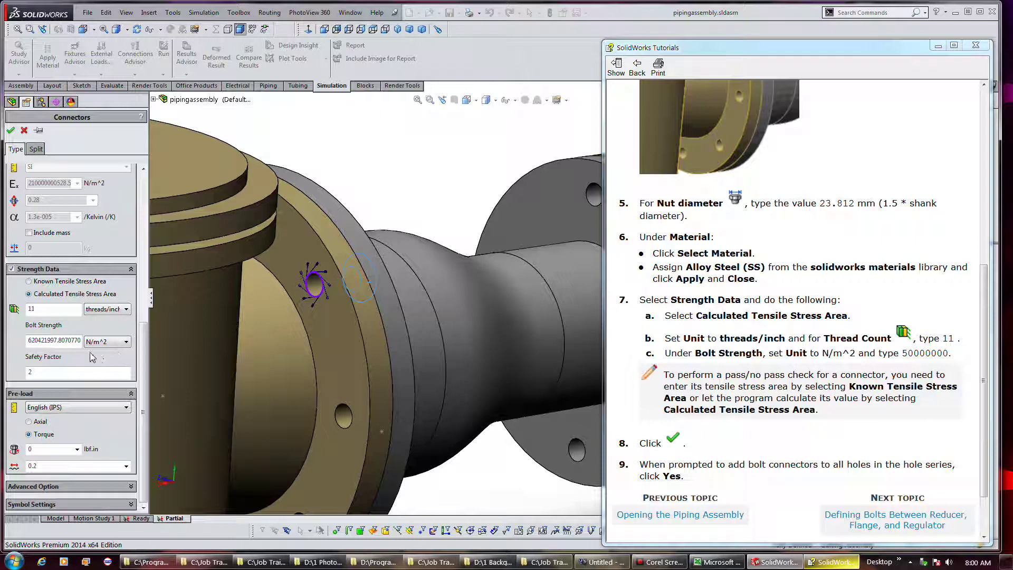
{"action": "double_click", "coordinate": [58, 343]}
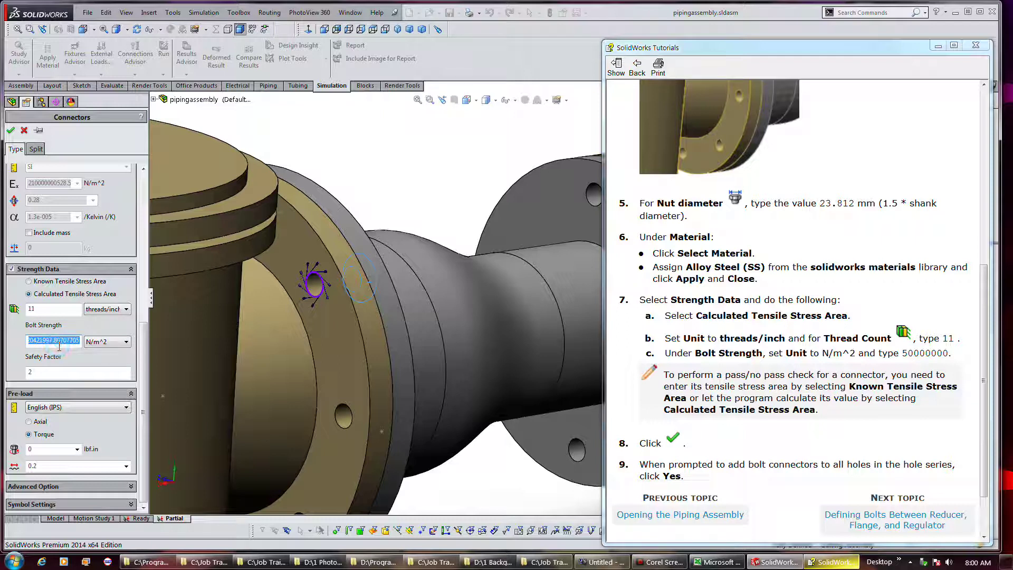
{"action": "type", "text": "50"}
{"action": "type", "text": "0"}
{"action": "type", "text": "00000"}
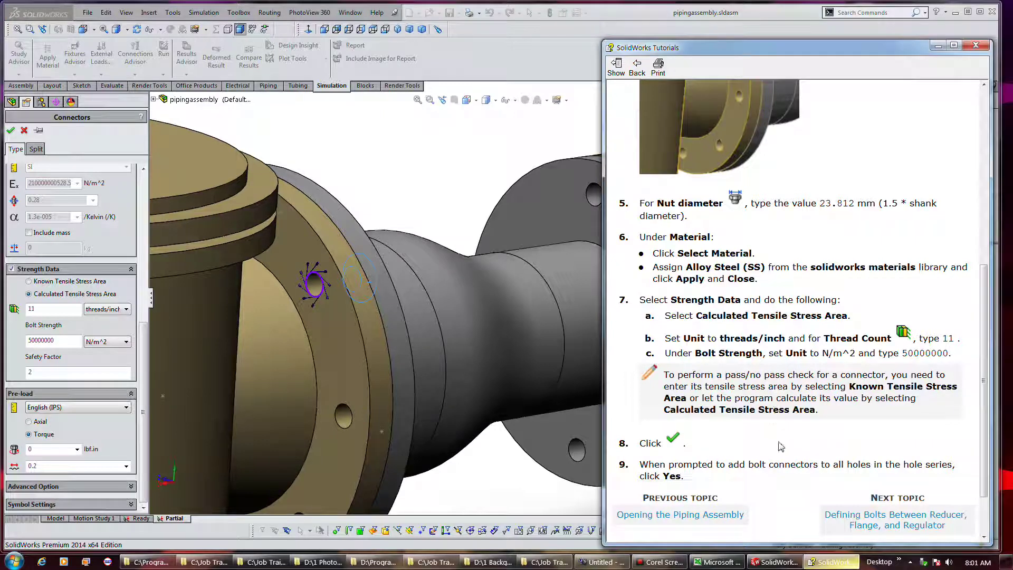
{"action": "scroll", "coordinate": [774, 447], "scroll_direction": "down", "scroll_amount": 2}
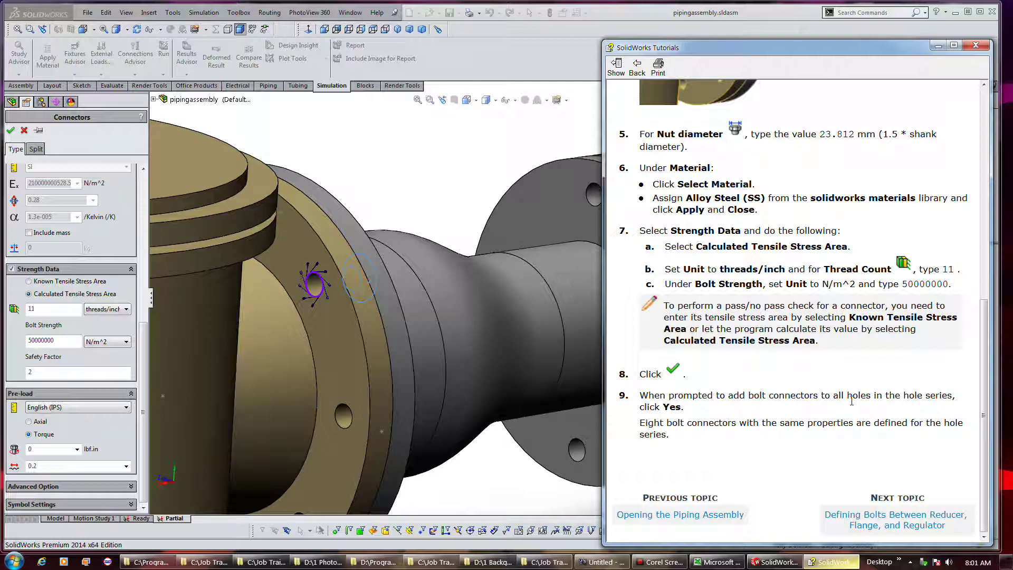
Step: Confirm the bolt, propagate it to all series holes, and move to the reducer–regulator tutorial topic
{"action": "left_click", "coordinate": [10, 132]}
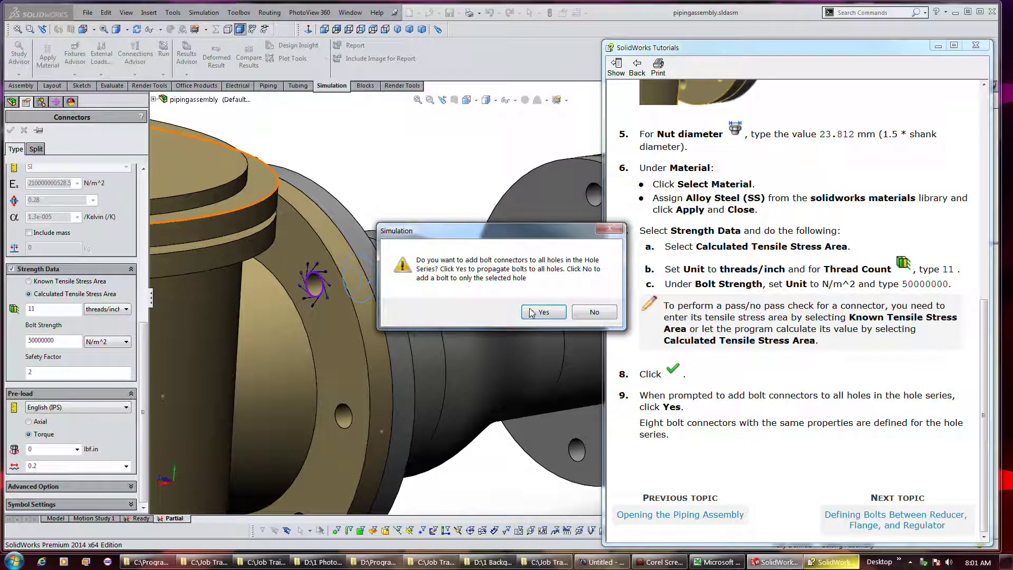
{"action": "left_click", "coordinate": [542, 312]}
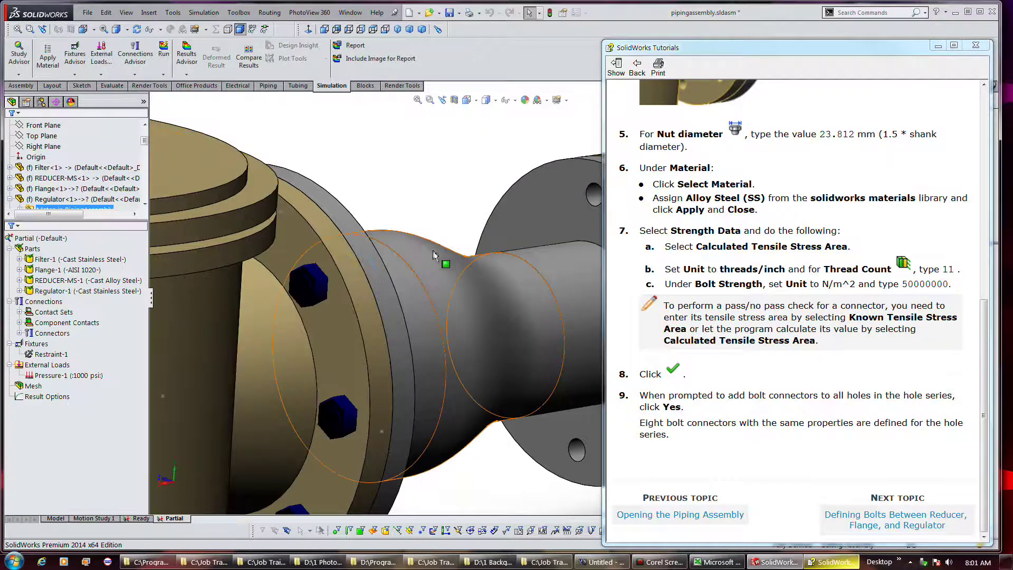
{"action": "mouse_move", "coordinate": [401, 185]}
{"action": "middle_mouse_down"}
{"action": "mouse_move", "coordinate": [477, 422]}
{"action": "mouse_move", "coordinate": [344, 399]}
{"action": "mouse_move", "coordinate": [462, 390]}
{"action": "middle_mouse_up"}
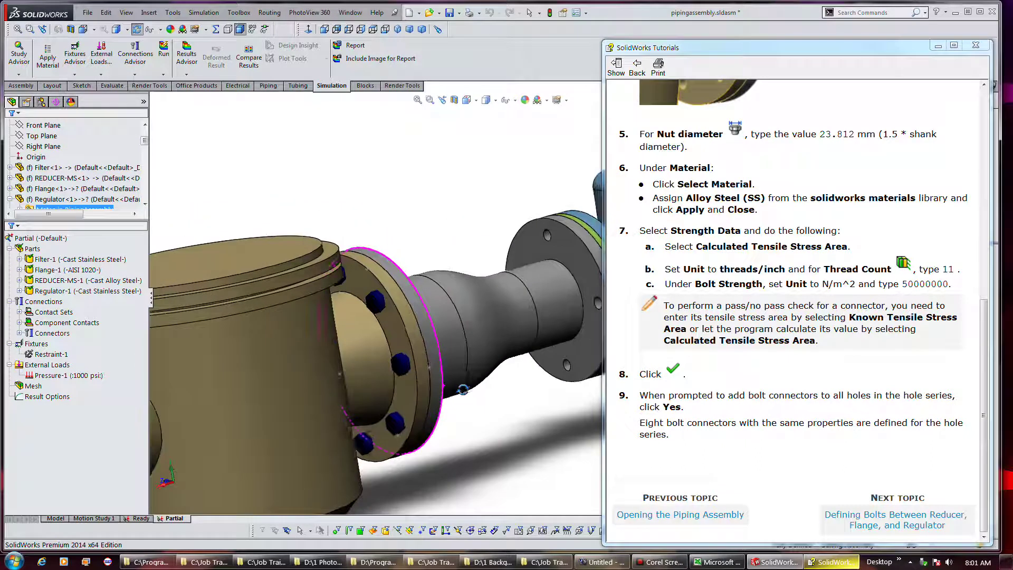
{"action": "middle_click_drag", "start_coordinate": [463, 390], "coordinate": [348, 424], "text": "ctrl"}
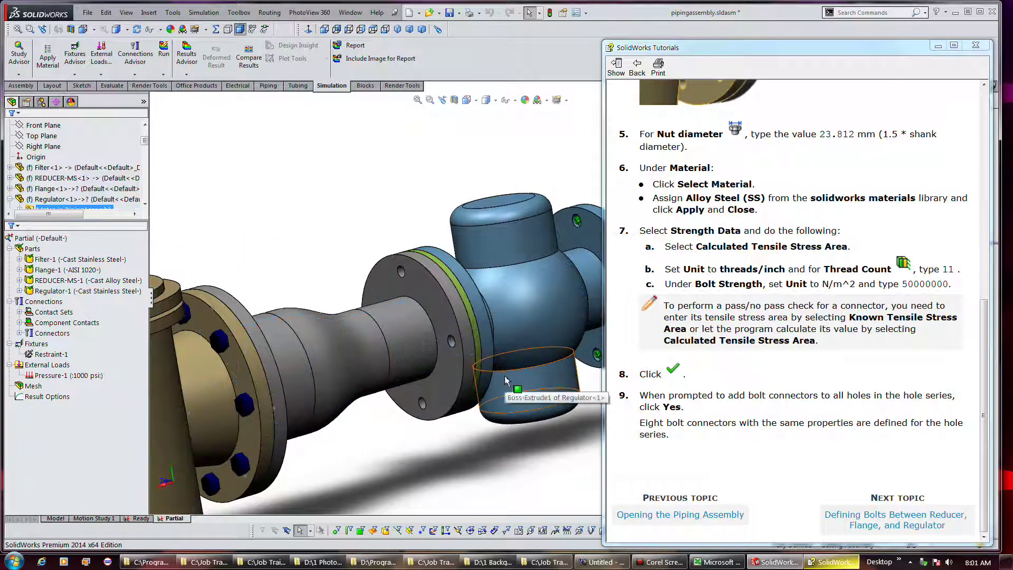
{"action": "left_click", "coordinate": [844, 517]}
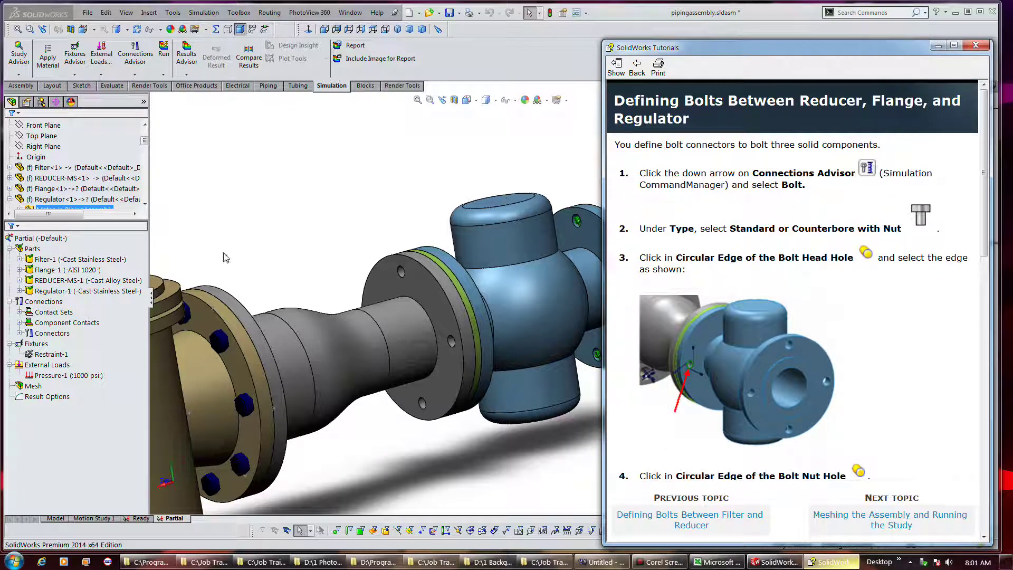
Step: Add a new Bolt connector under Connections, typed Standard or Counterbore with Nut
{"action": "left_click", "coordinate": [67, 336]}
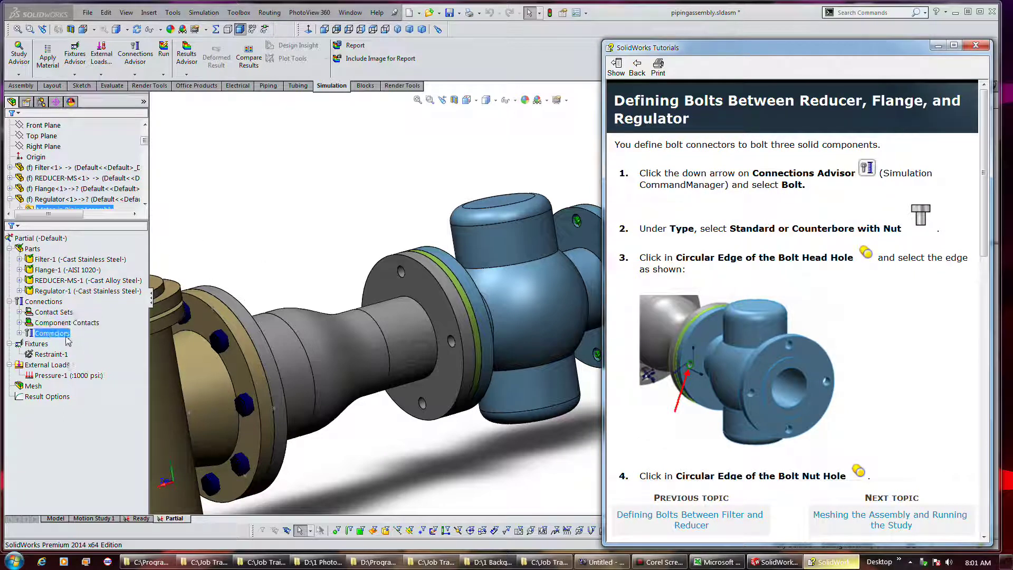
{"action": "right_click", "coordinate": [50, 301]}
{"action": "left_click", "coordinate": [95, 396]}
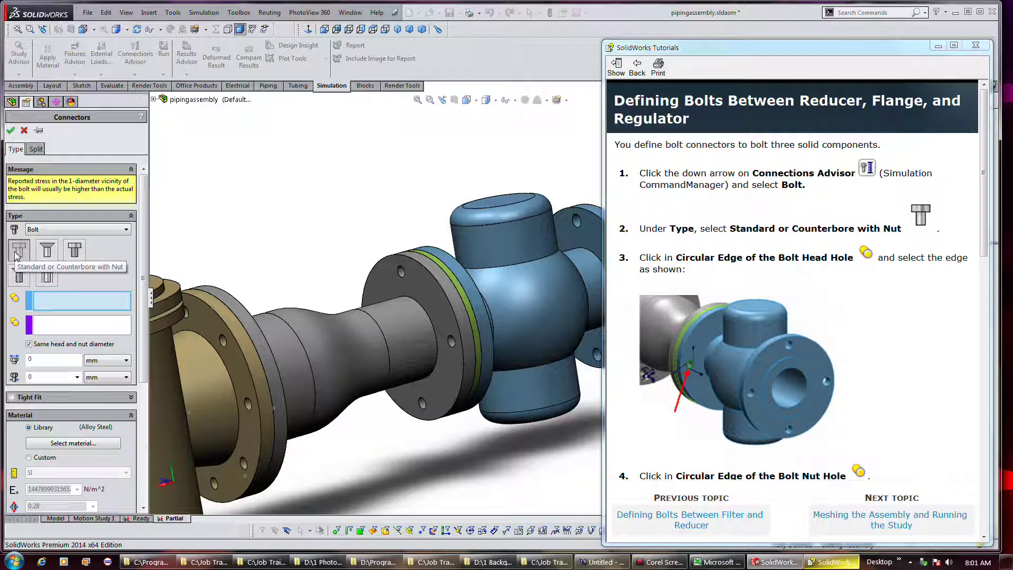
{"action": "left_click", "coordinate": [16, 254]}
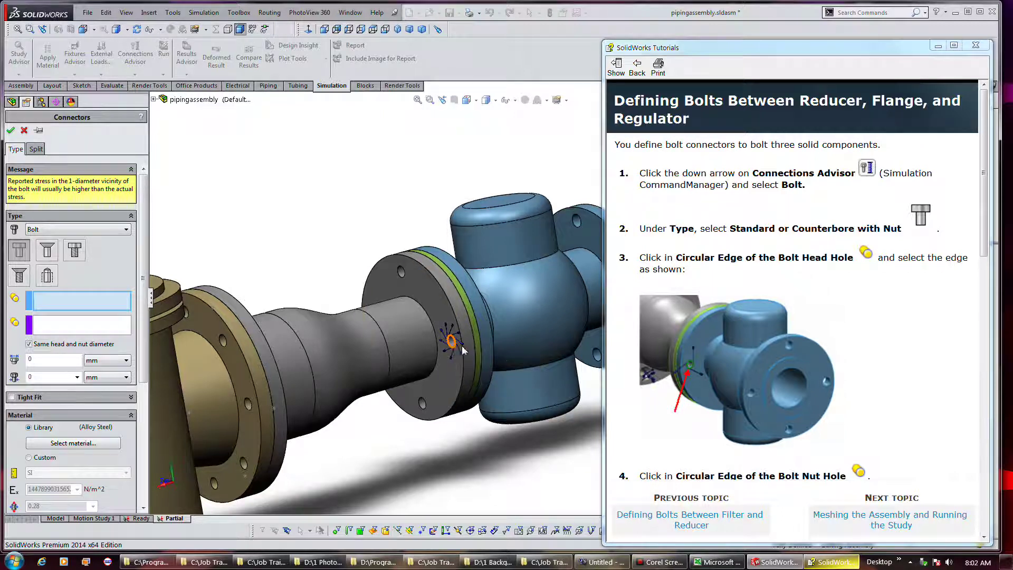
Step: Select the regulator hole edge for the bolt head and the reducer hole edge for the nut
{"action": "middle_click_drag", "start_coordinate": [506, 359], "coordinate": [451, 343]}
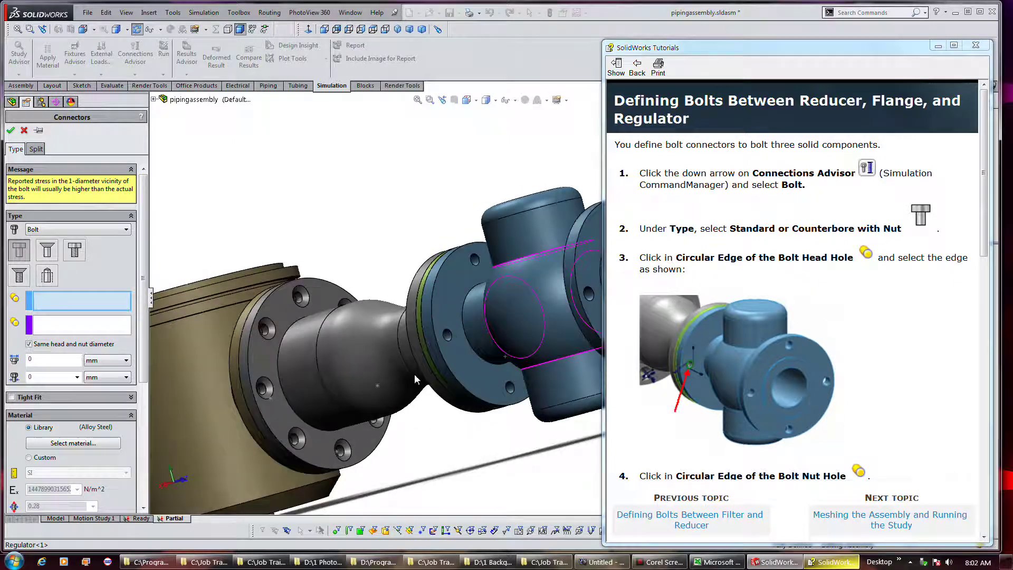
{"action": "left_click", "coordinate": [446, 332]}
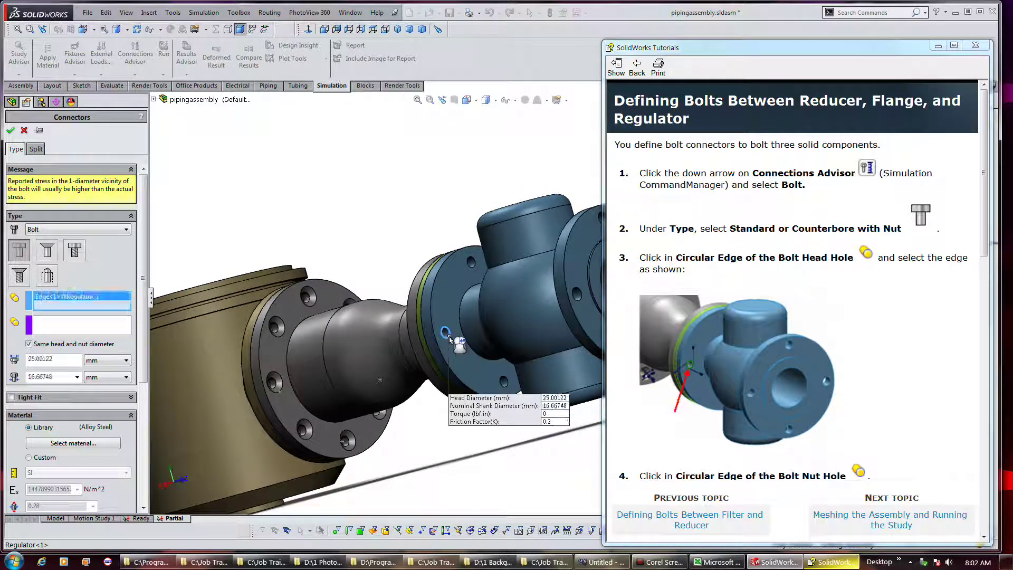
{"action": "left_click", "coordinate": [111, 333]}
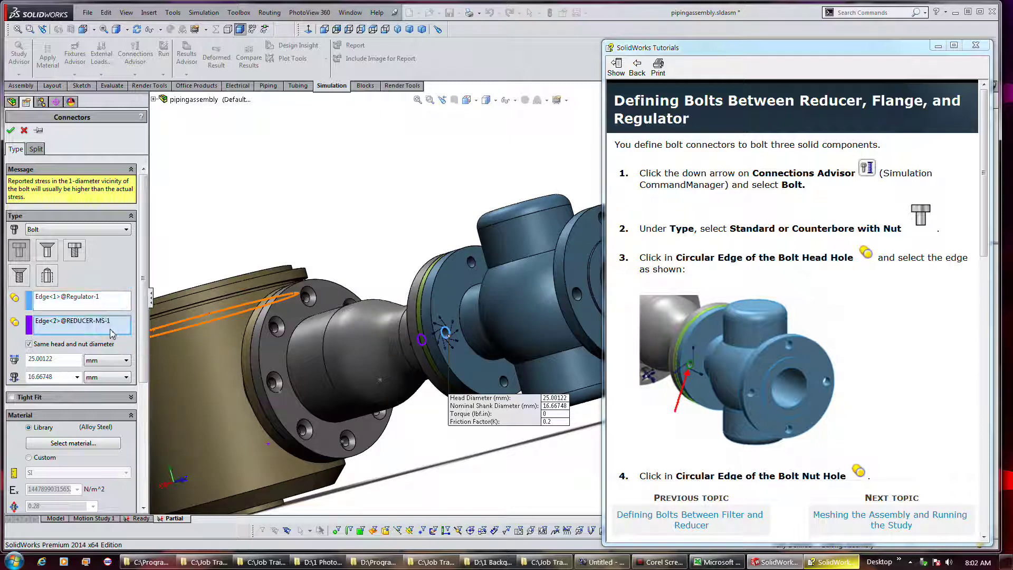
{"action": "left_click", "coordinate": [421, 339]}
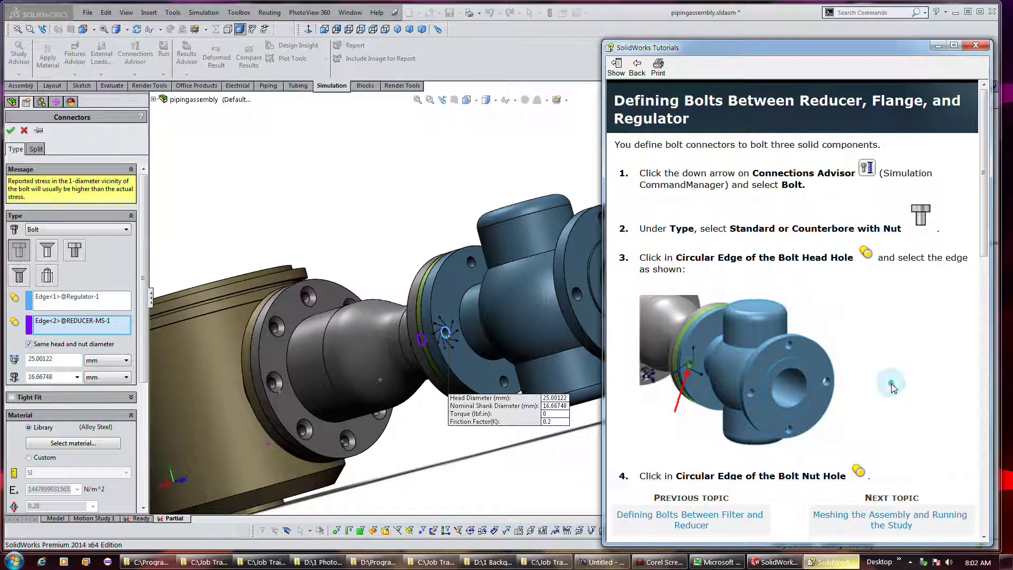
Step: Zoom in on the flange and cross-pipe and bring up the bolt material library
{"action": "scroll", "coordinate": [893, 389], "scroll_direction": "down", "scroll_amount": 2}
{"action": "scroll", "coordinate": [893, 389], "scroll_direction": "down", "scroll_amount": 1}
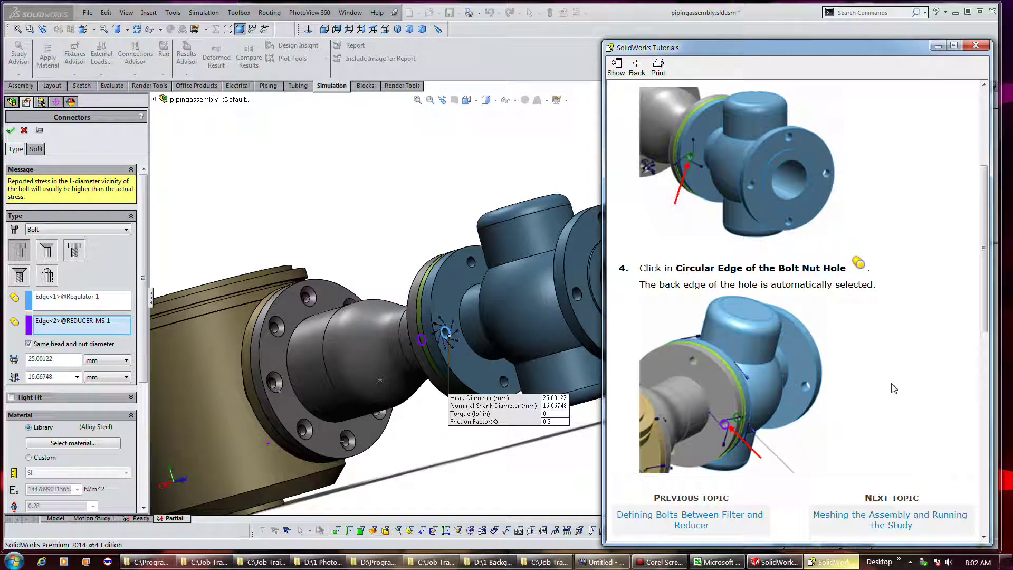
{"action": "scroll", "coordinate": [893, 388], "scroll_direction": "down", "scroll_amount": 1}
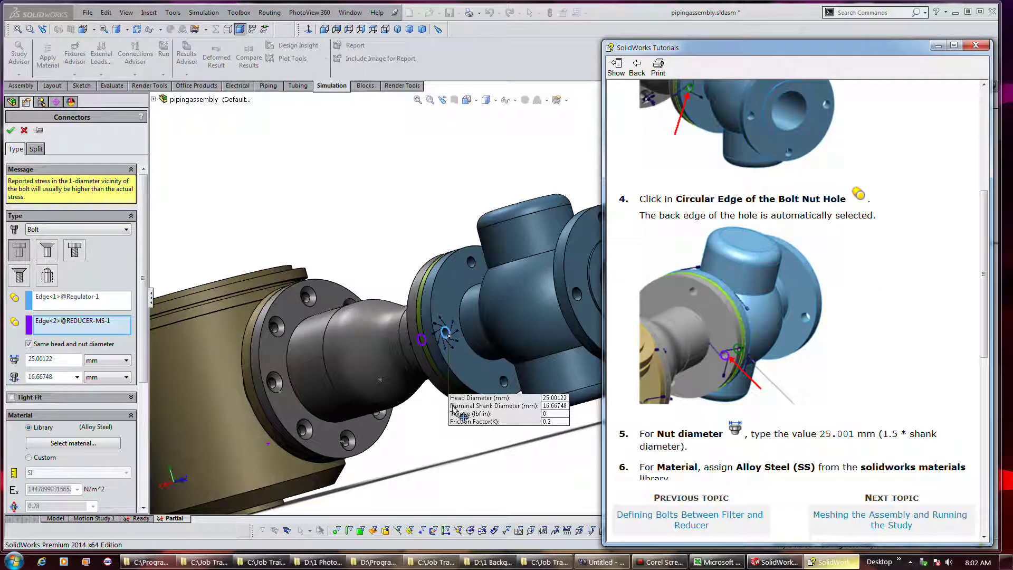
{"action": "middle_click_drag", "start_coordinate": [472, 395], "coordinate": [515, 390], "text": "ctrl"}
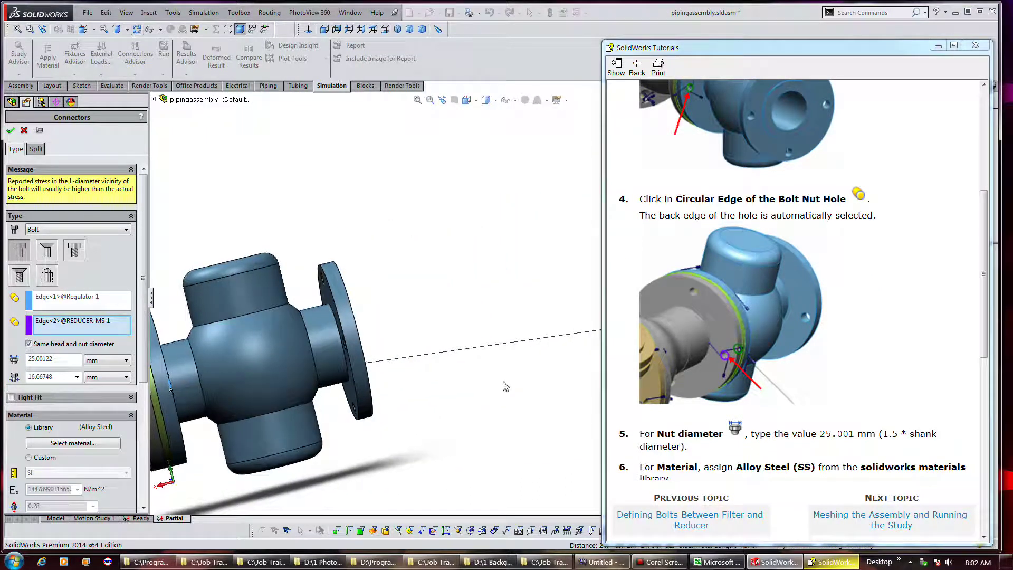
{"action": "scroll", "coordinate": [505, 385], "scroll_direction": "up", "scroll_amount": 2}
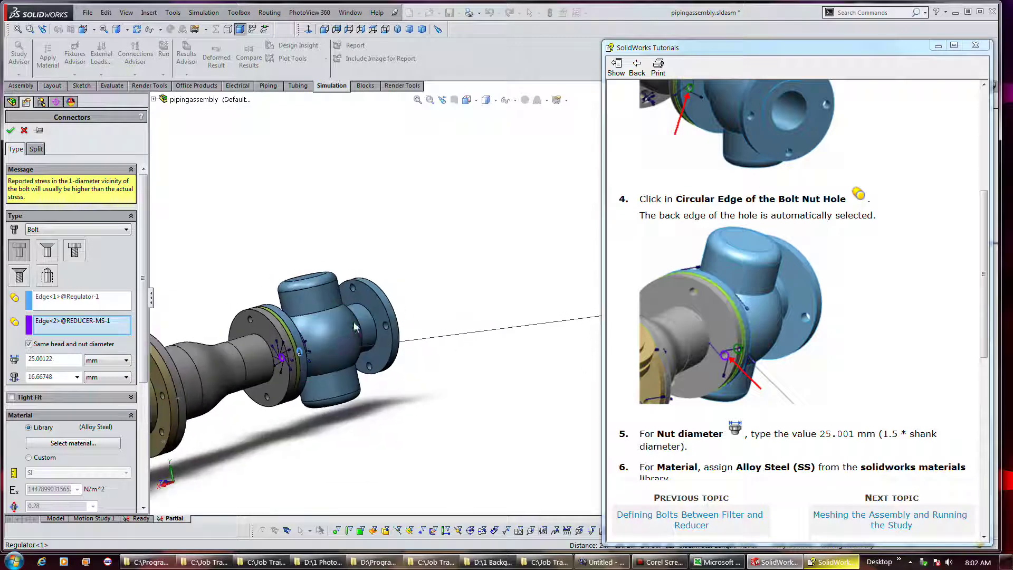
{"action": "scroll", "coordinate": [264, 366], "scroll_direction": "down", "scroll_amount": 4}
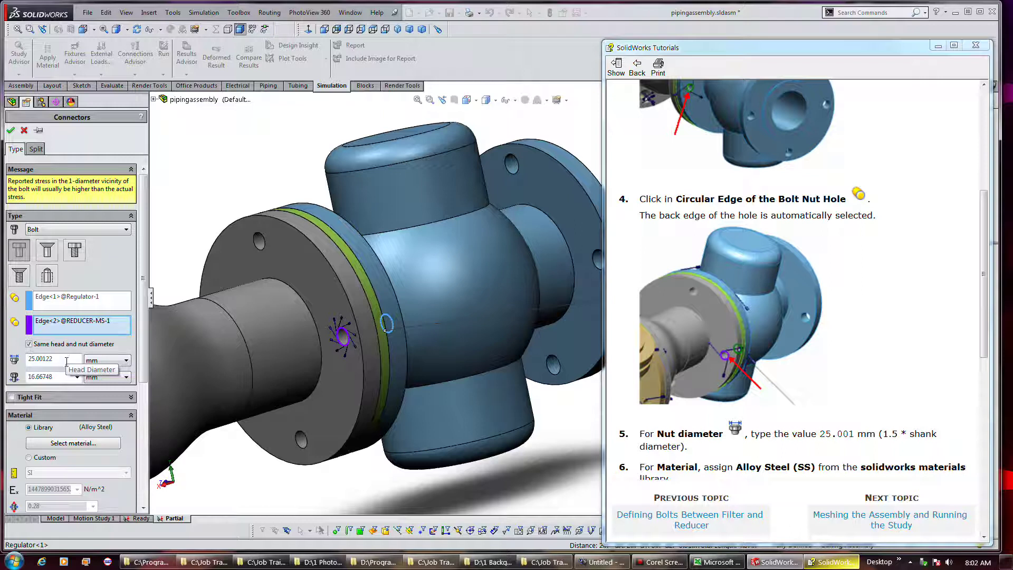
{"action": "scroll", "coordinate": [792, 316], "scroll_direction": "down", "scroll_amount": 3}
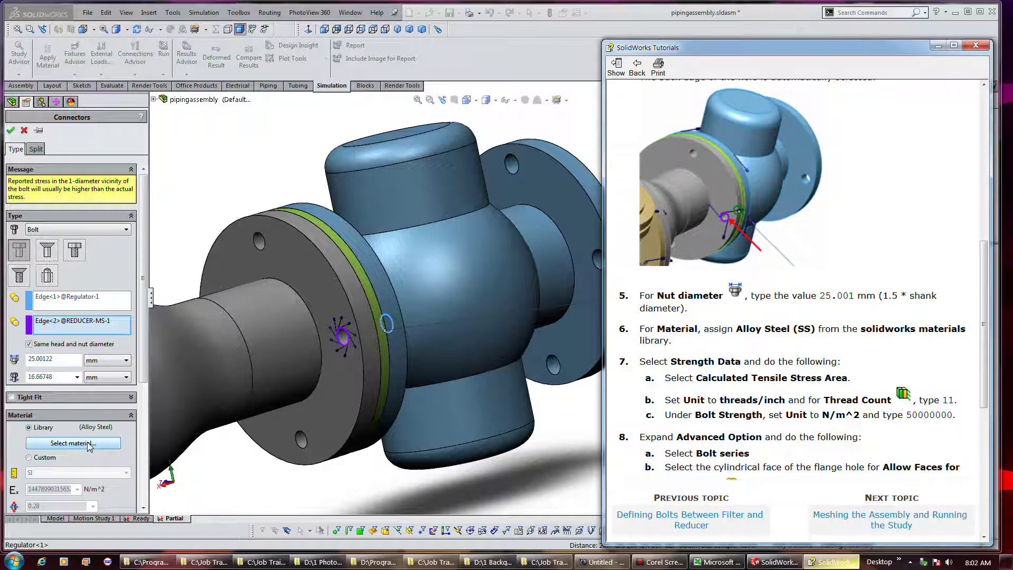
{"action": "left_click", "coordinate": [89, 444]}
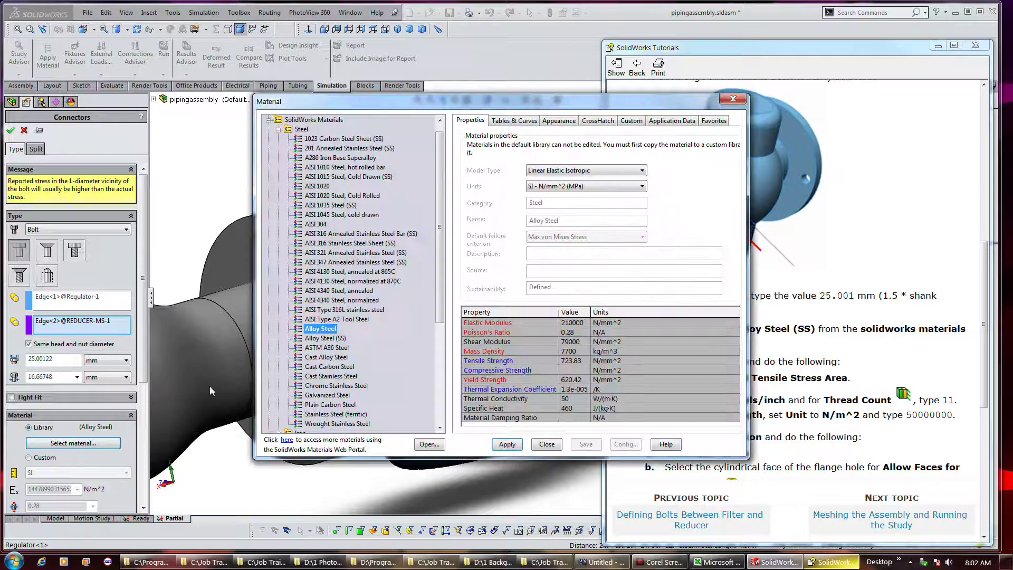
Step: Assign Alloy Steel (SS) from the Steel library as the bolt material
{"action": "left_click", "coordinate": [325, 337]}
{"action": "left_click", "coordinate": [506, 444]}
{"action": "left_click", "coordinate": [547, 445]}
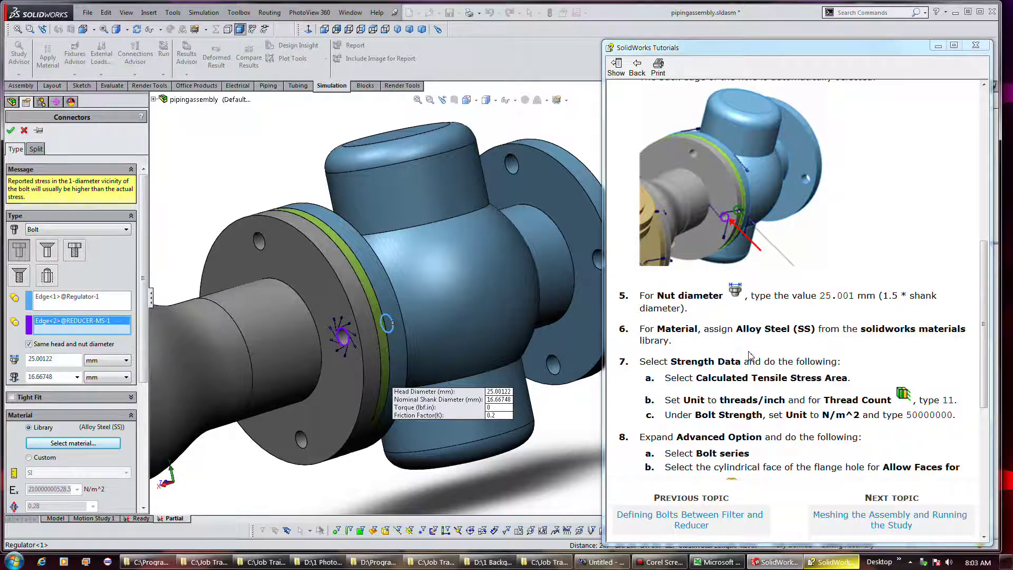
Step: Turn on Strength Data and set the thread count to 11 threads/inch
{"action": "left_click", "coordinate": [748, 351]}
{"action": "scroll", "coordinate": [748, 352], "scroll_direction": "down", "scroll_amount": 5}
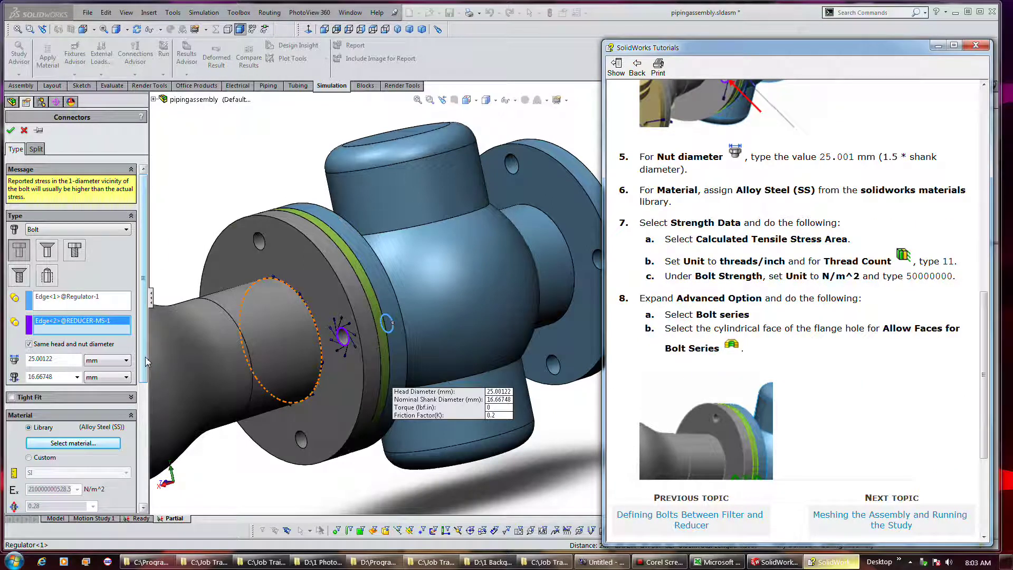
{"action": "left_click_drag", "start_coordinate": [147, 362], "coordinate": [145, 459]}
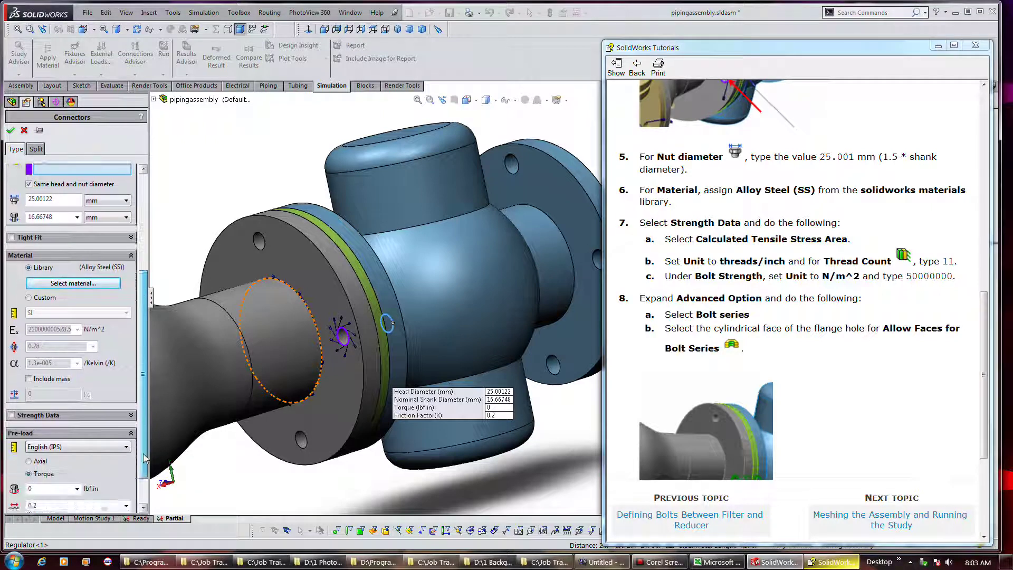
{"action": "left_click", "coordinate": [11, 414]}
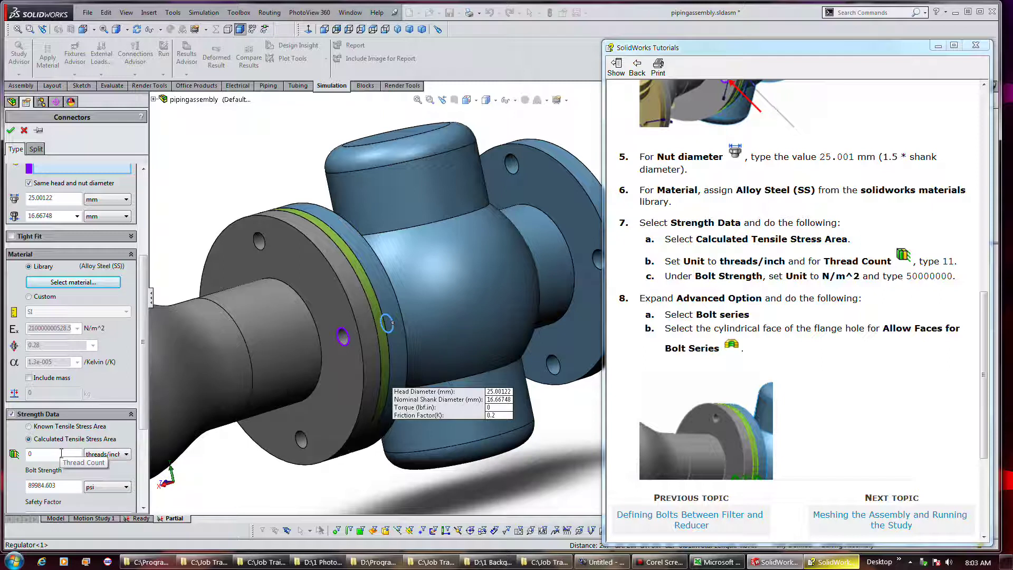
{"action": "double_click", "coordinate": [62, 453]}
{"action": "type", "text": "11"}
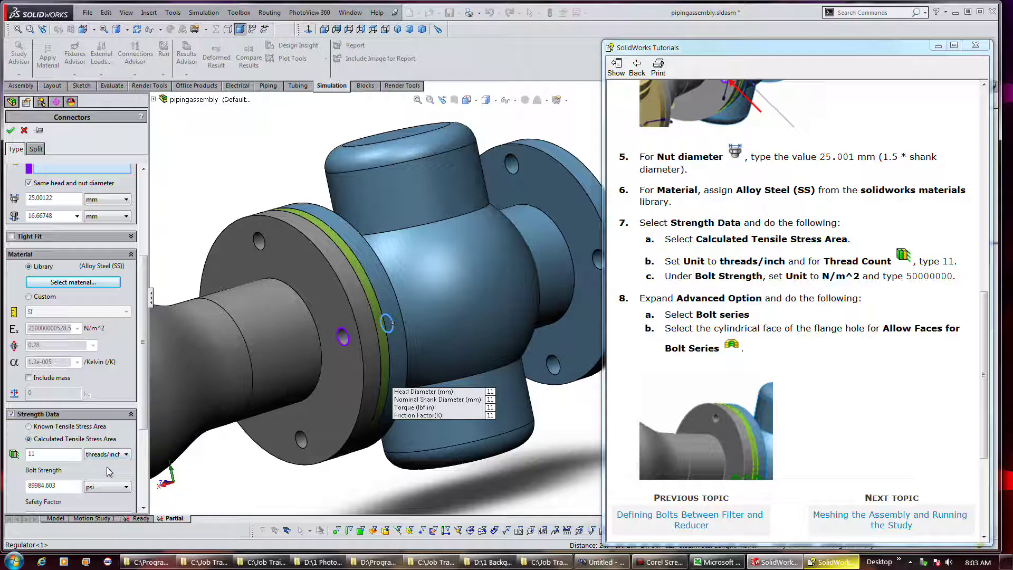
Step: Set the bolt strength to 50000000 N/m^2, pasting the value from the tutorial
{"action": "left_click", "coordinate": [126, 487]}
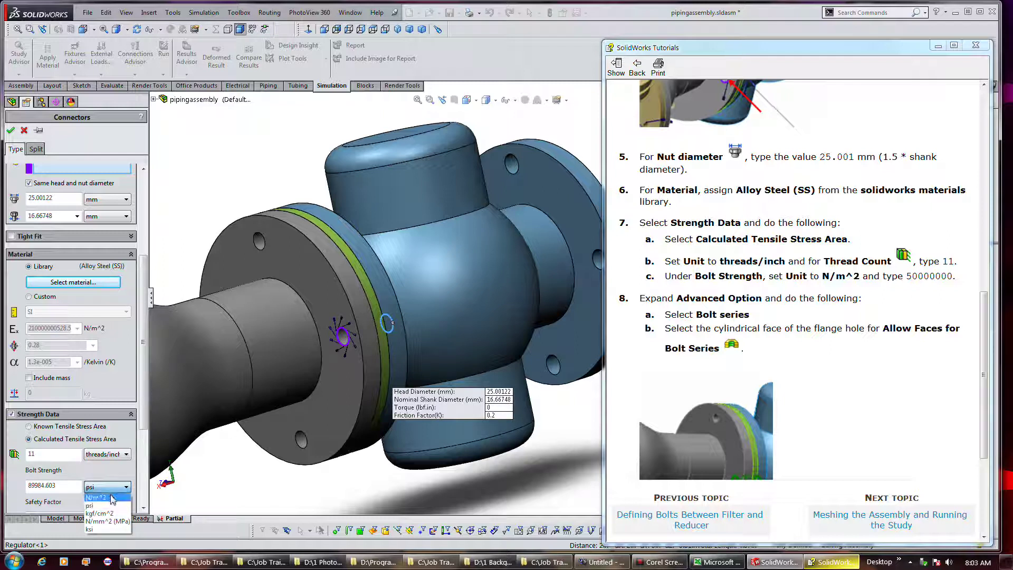
{"action": "left_click", "coordinate": [111, 497]}
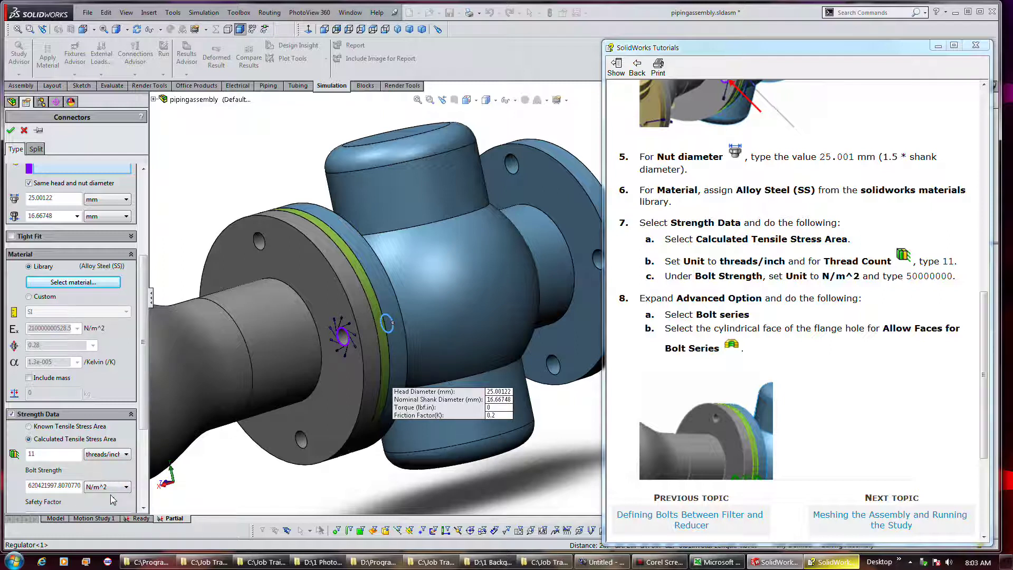
{"action": "left_click", "coordinate": [68, 486]}
{"action": "double_click", "coordinate": [69, 486]}
{"action": "type", "text": "50"}
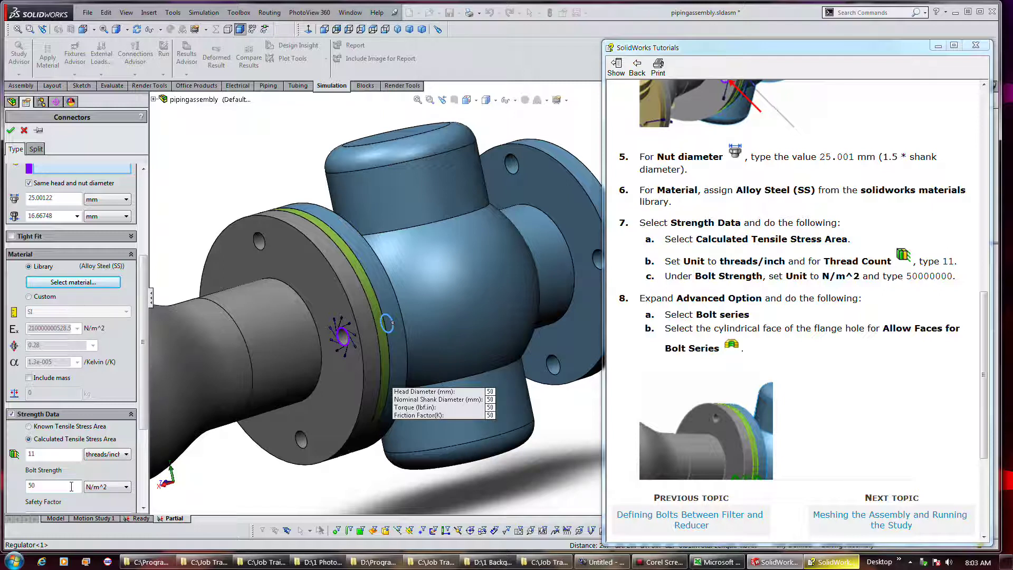
{"action": "type", "text": "00"}
{"action": "type", "text": "00"}
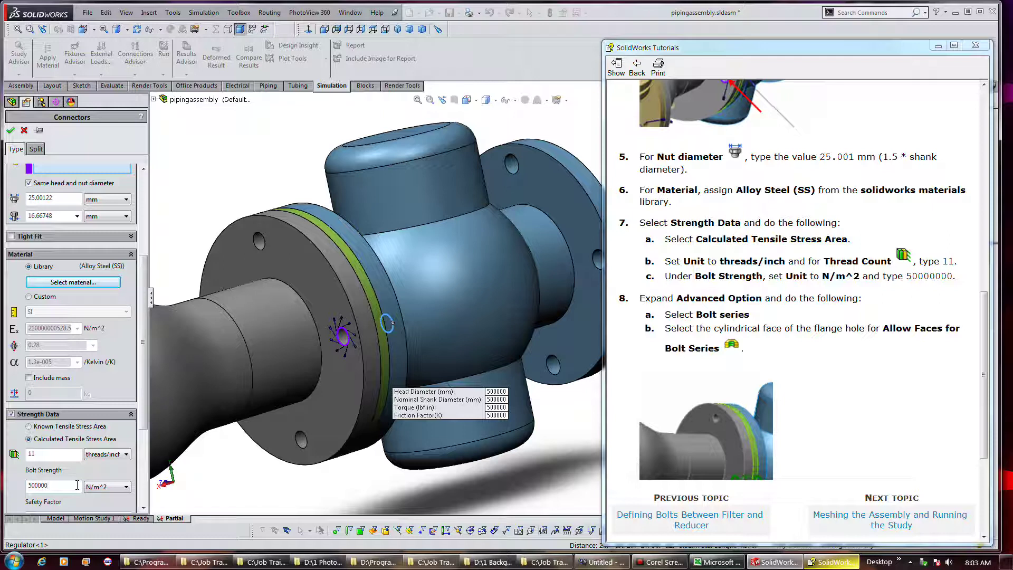
{"action": "left_click", "coordinate": [34, 485]}
{"action": "left_click_drag", "start_coordinate": [907, 276], "coordinate": [952, 277]}
{"action": "key", "text": "ctrl+c"}
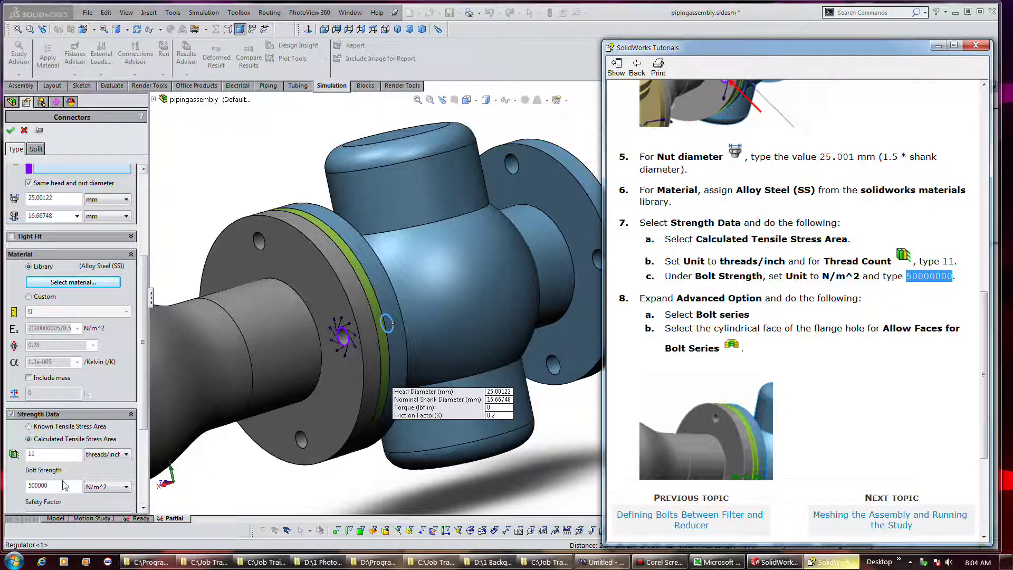
{"action": "double_click", "coordinate": [36, 487]}
{"action": "key", "text": "ctrl+v"}
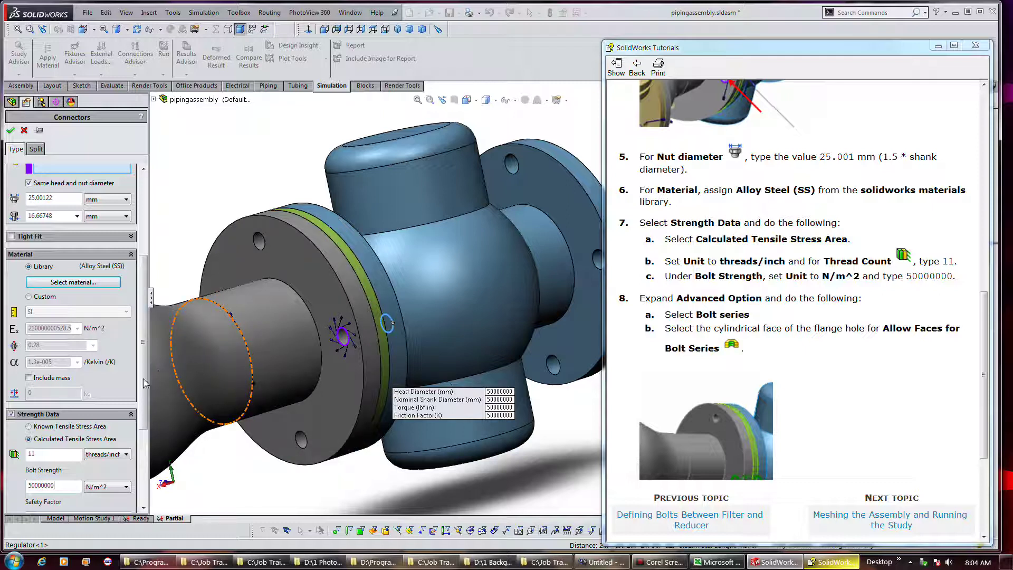
{"action": "scroll", "coordinate": [142, 385], "scroll_direction": "down", "scroll_amount": 3}
{"action": "scroll", "coordinate": [142, 385], "scroll_direction": "down", "scroll_amount": 2}
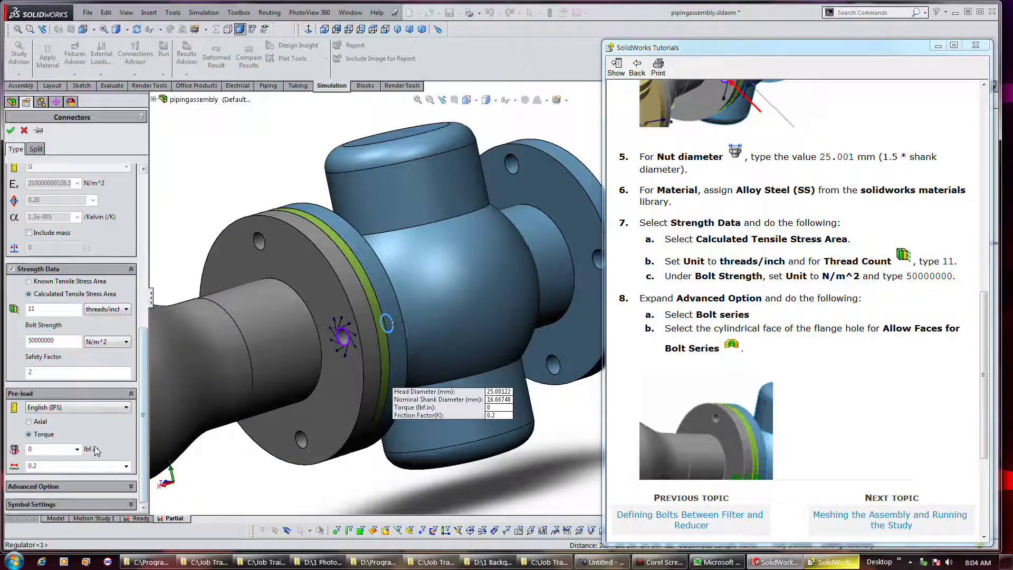
Step: Expand Advanced Option and enable Bolt series for this connector
{"action": "left_click", "coordinate": [131, 486]}
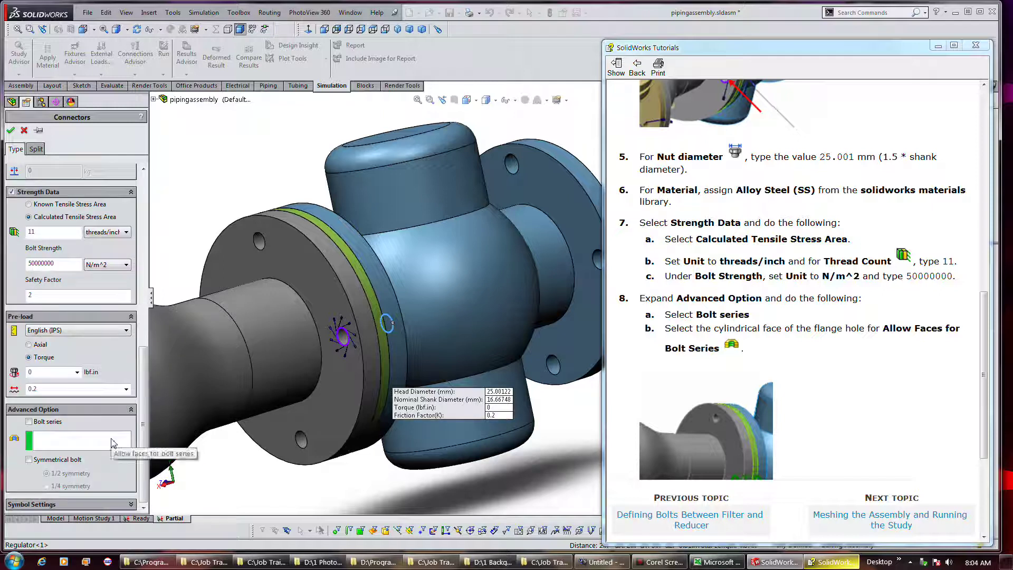
{"action": "left_click", "coordinate": [29, 421]}
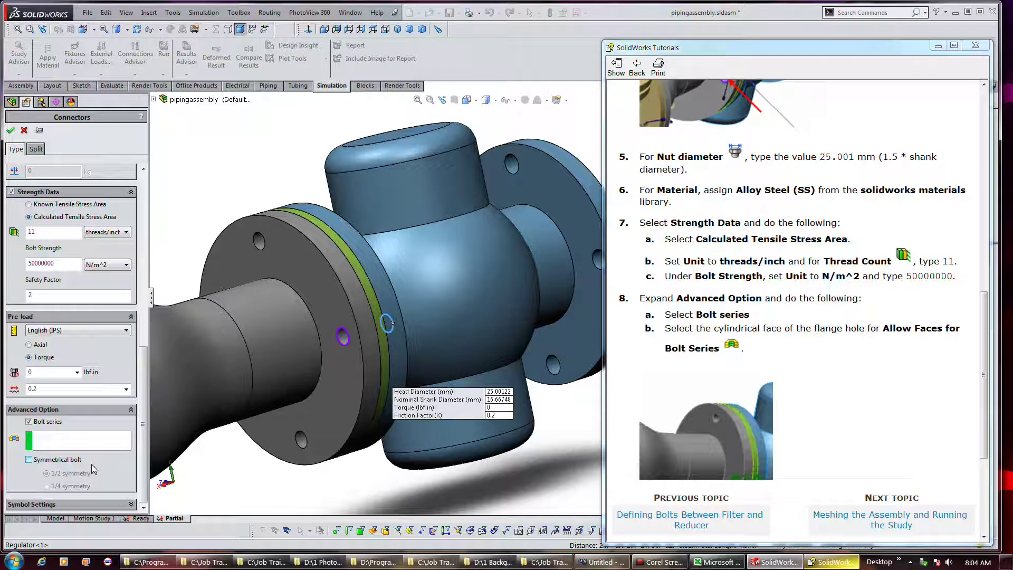
{"action": "left_click", "coordinate": [85, 444]}
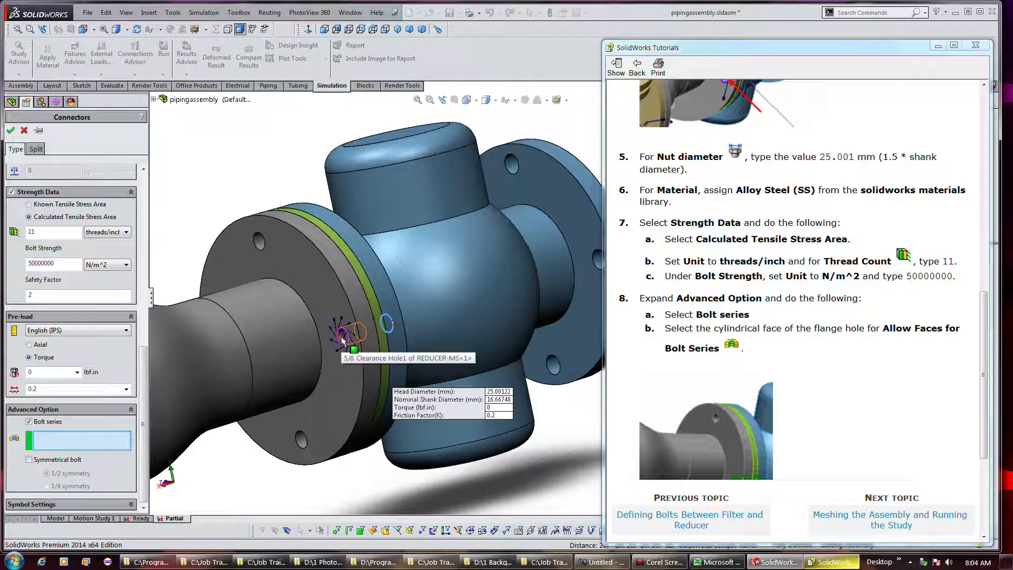
Step: Pick the flange hole's cylindrical face as the allowed bolt series face
{"action": "left_click", "coordinate": [789, 398]}
{"action": "scroll", "coordinate": [789, 398], "scroll_direction": "down", "scroll_amount": 3}
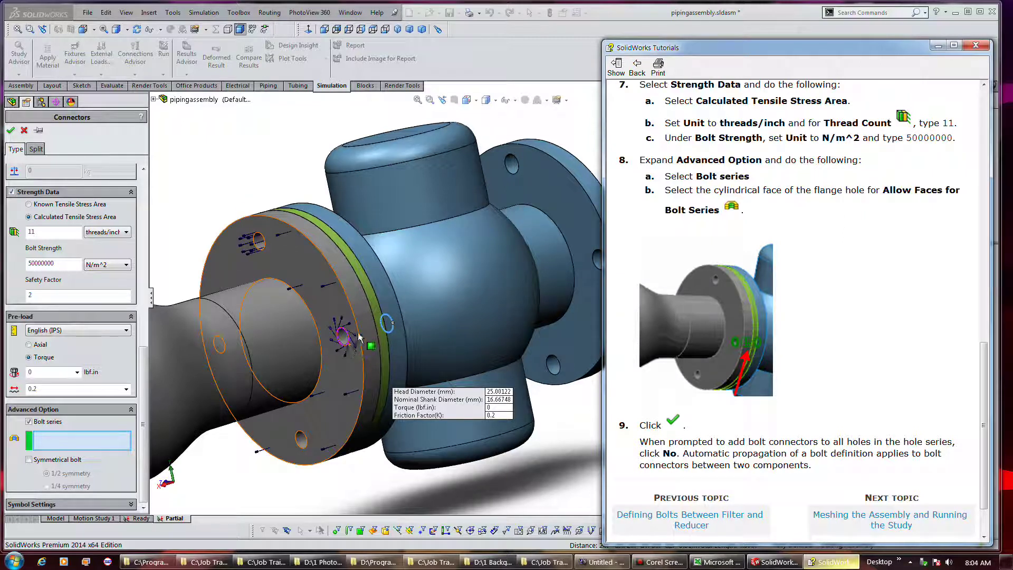
{"action": "scroll", "coordinate": [343, 348], "scroll_direction": "down", "scroll_amount": 4}
{"action": "middle_click_drag", "start_coordinate": [343, 349], "coordinate": [378, 334]}
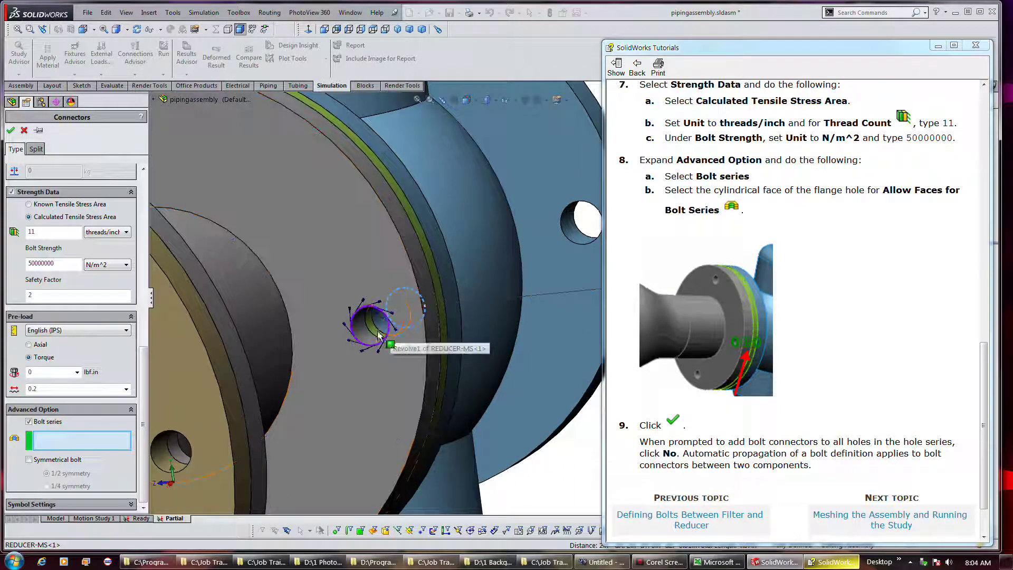
{"action": "left_click", "coordinate": [376, 335]}
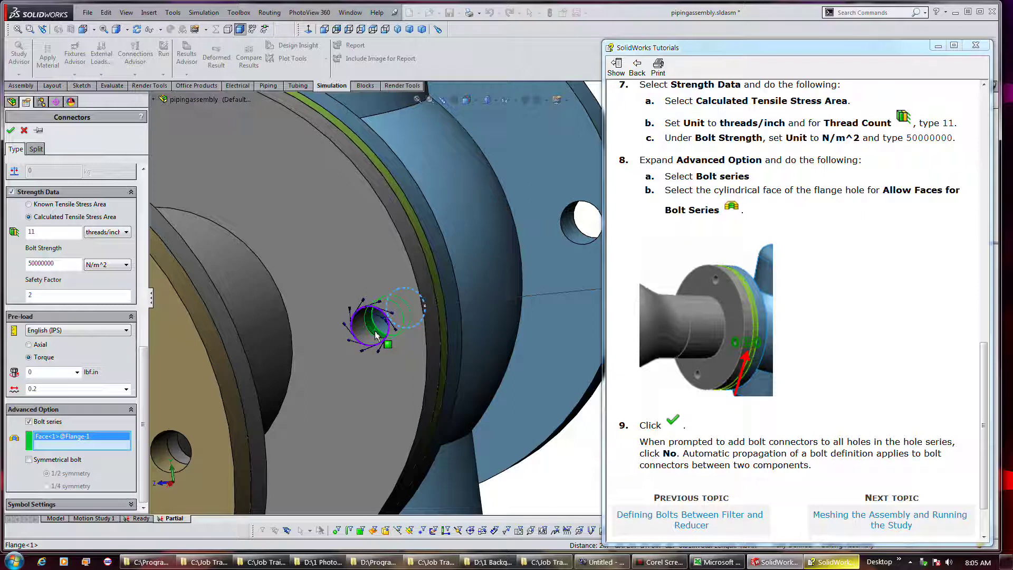
{"action": "left_click", "coordinate": [849, 408]}
{"action": "scroll", "coordinate": [850, 407], "scroll_direction": "down", "scroll_amount": 2}
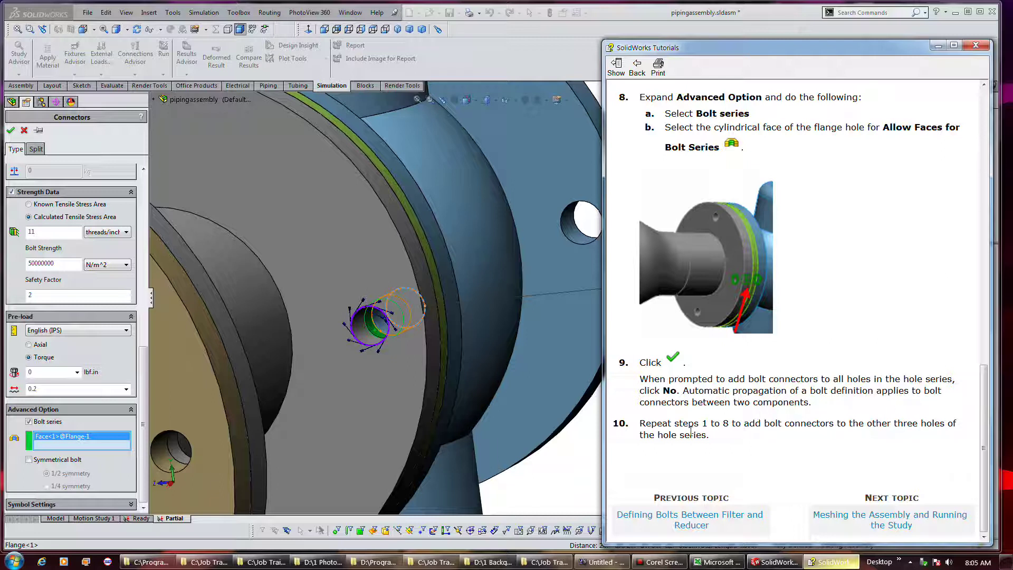
Step: Confirm the bolt and decline propagation so it applies to the selected hole only
{"action": "left_click", "coordinate": [46, 141]}
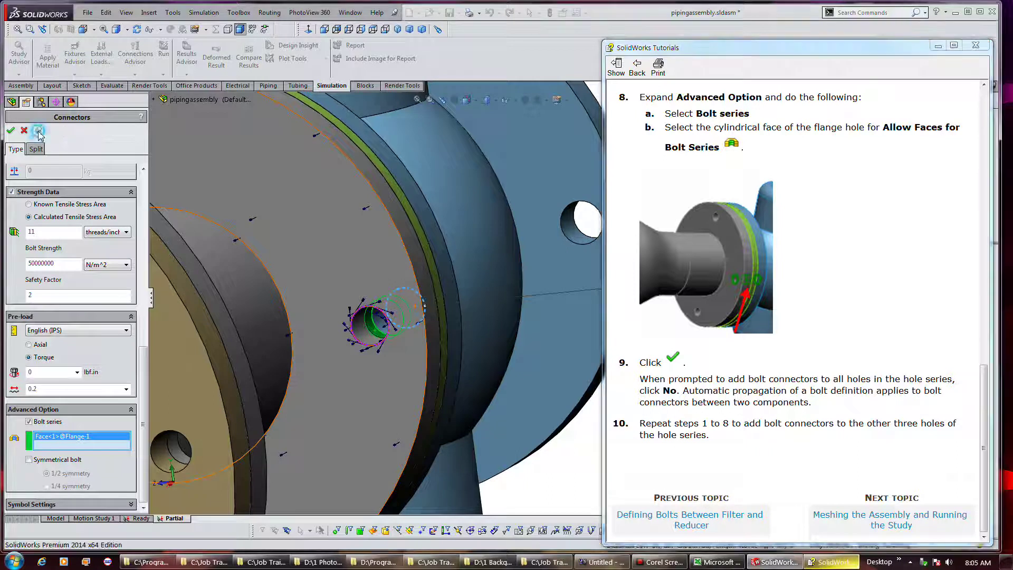
{"action": "left_click", "coordinate": [11, 130]}
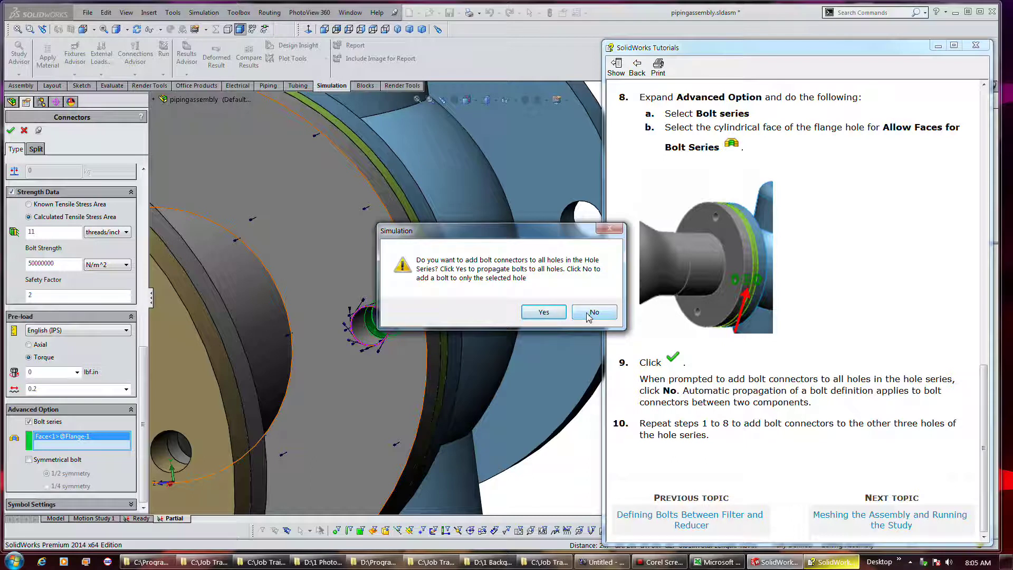
{"action": "left_click", "coordinate": [589, 314]}
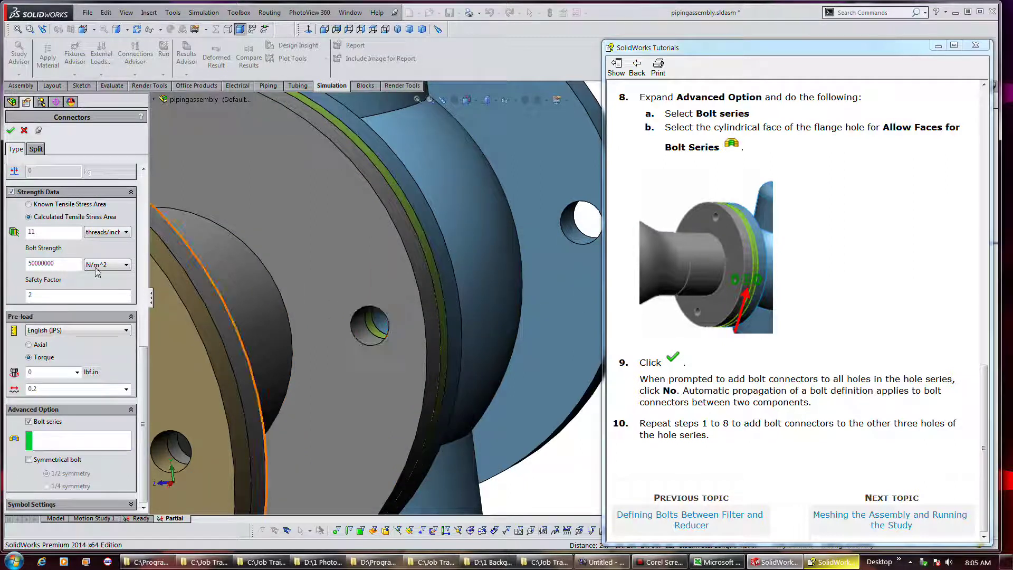
Step: Select another regulator hole edge for the bolt head and the matching reducer edge for the nut
{"action": "left_click_drag", "start_coordinate": [146, 362], "coordinate": [147, 375]}
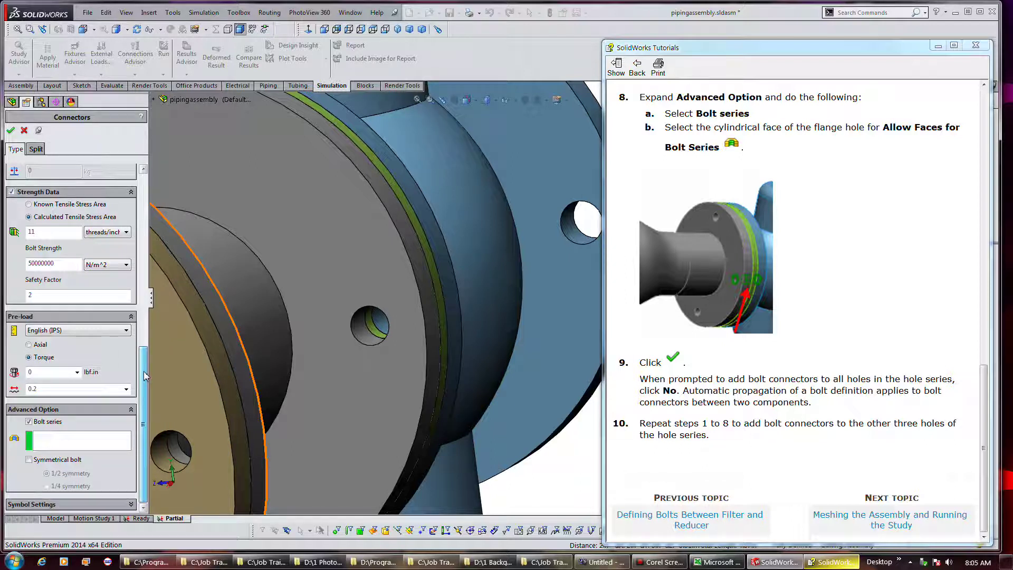
{"action": "left_click_drag", "start_coordinate": [146, 375], "coordinate": [156, 218]}
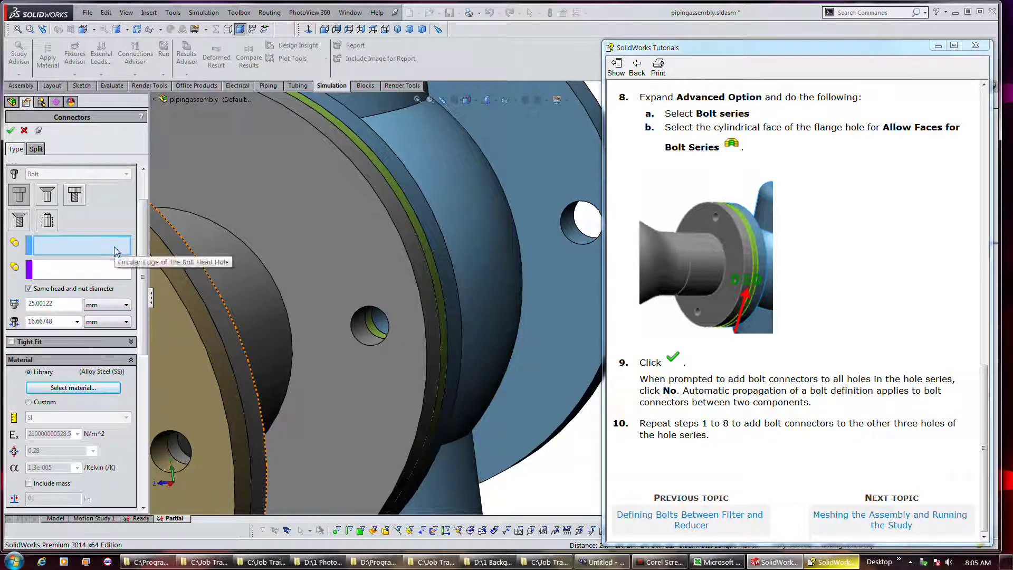
{"action": "mouse_move", "coordinate": [390, 294]}
{"action": "middle_mouse_down"}
{"action": "mouse_move", "coordinate": [531, 331]}
{"action": "mouse_move", "coordinate": [441, 256]}
{"action": "mouse_move", "coordinate": [359, 263]}
{"action": "middle_mouse_up"}
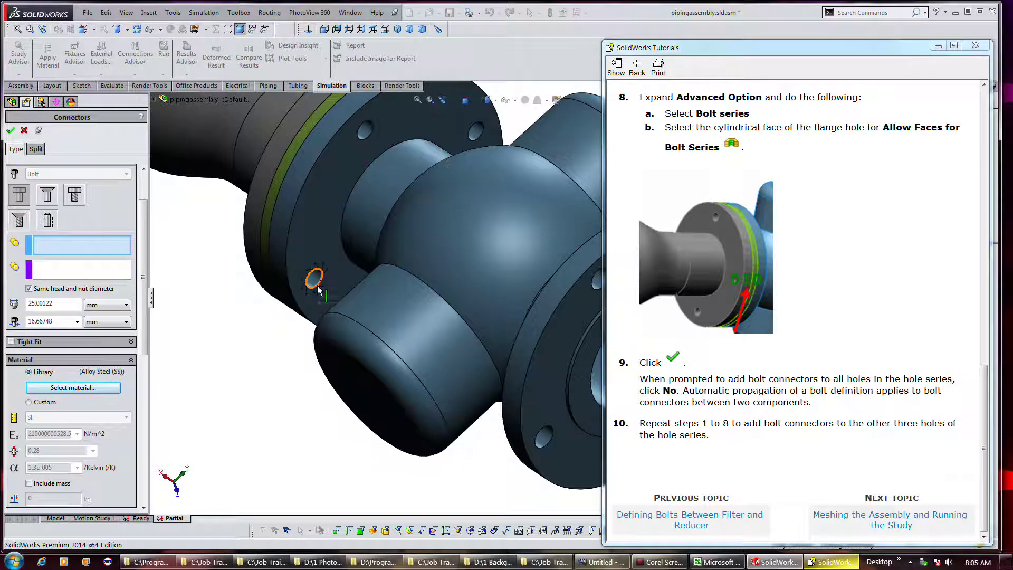
{"action": "left_click", "coordinate": [318, 288]}
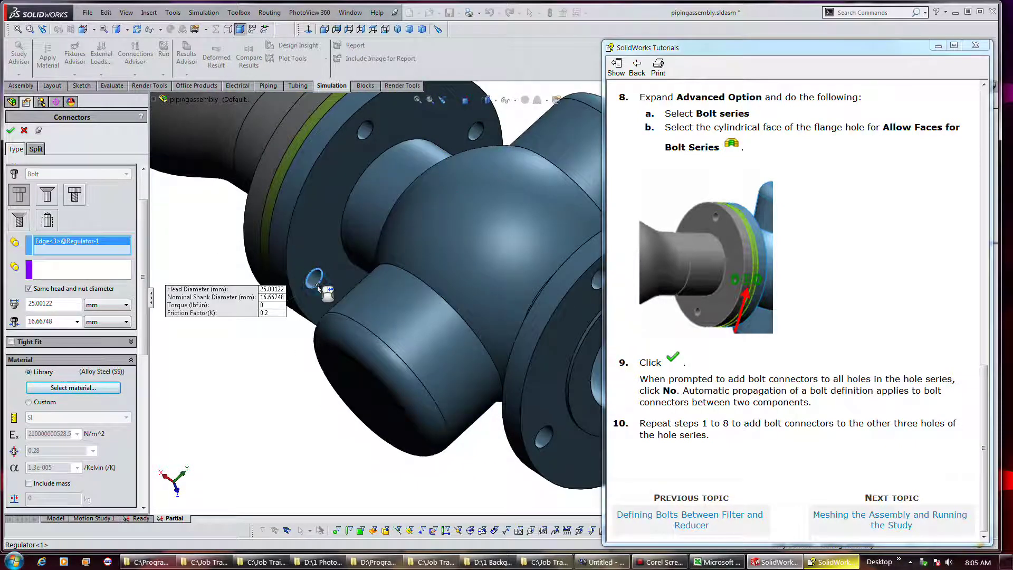
{"action": "middle_click_drag", "start_coordinate": [221, 260], "coordinate": [230, 250]}
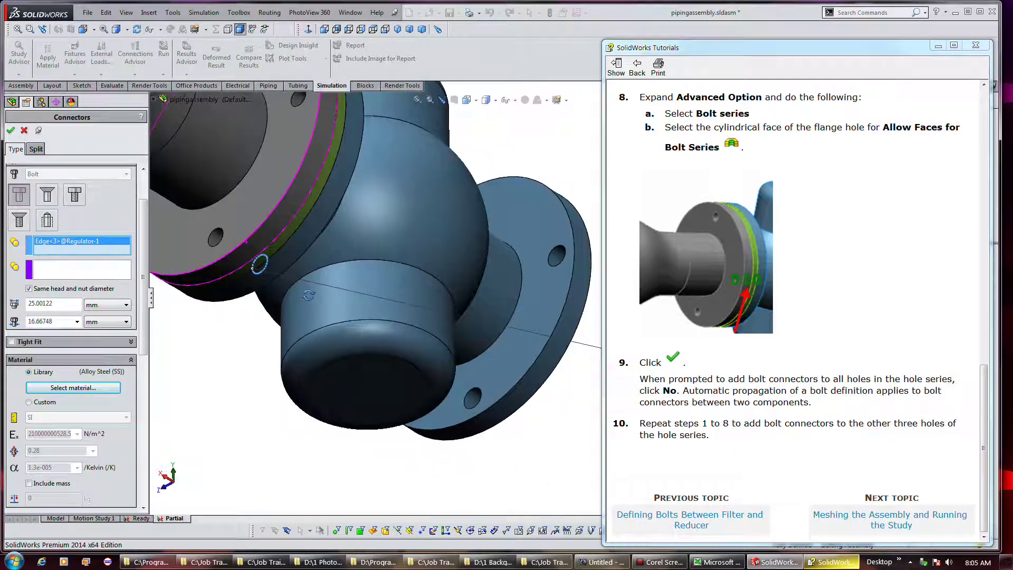
{"action": "left_click", "coordinate": [204, 233]}
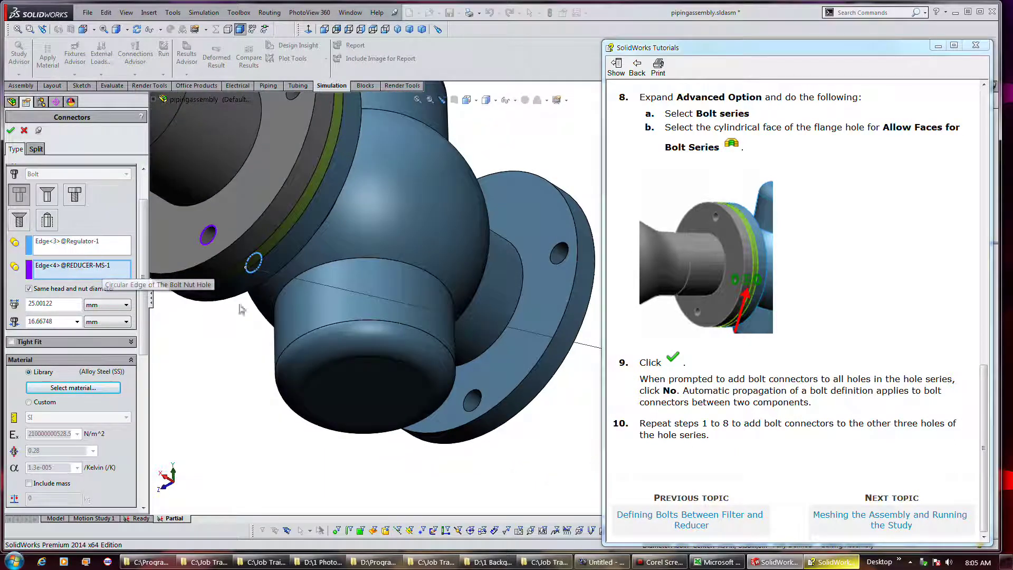
{"action": "mouse_move", "coordinate": [217, 312]}
{"action": "middle_mouse_down"}
{"action": "mouse_move", "coordinate": [258, 304]}
{"action": "mouse_move", "coordinate": [242, 320]}
{"action": "middle_mouse_up"}
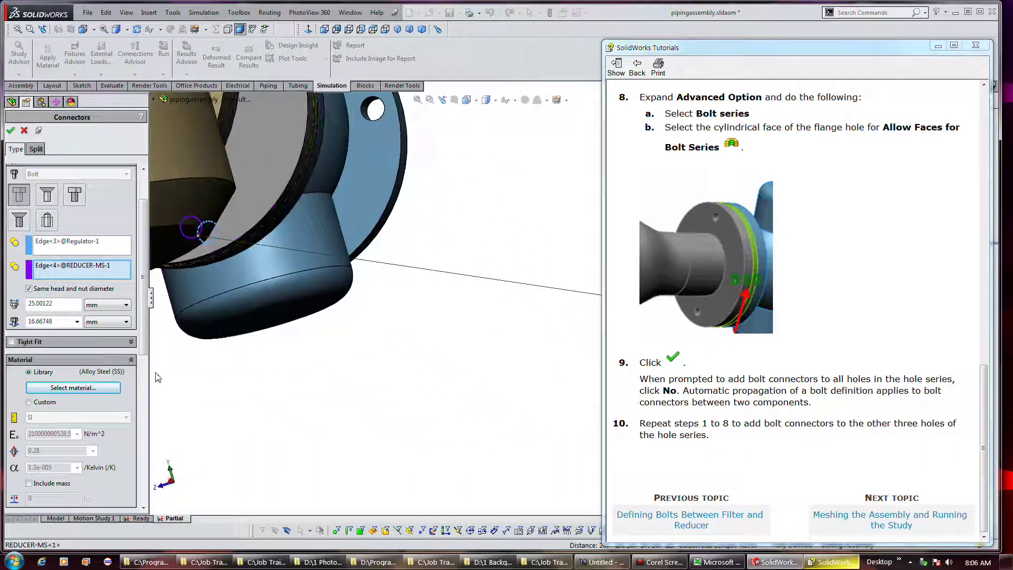
{"action": "scroll", "coordinate": [147, 339], "scroll_direction": "down", "scroll_amount": 5}
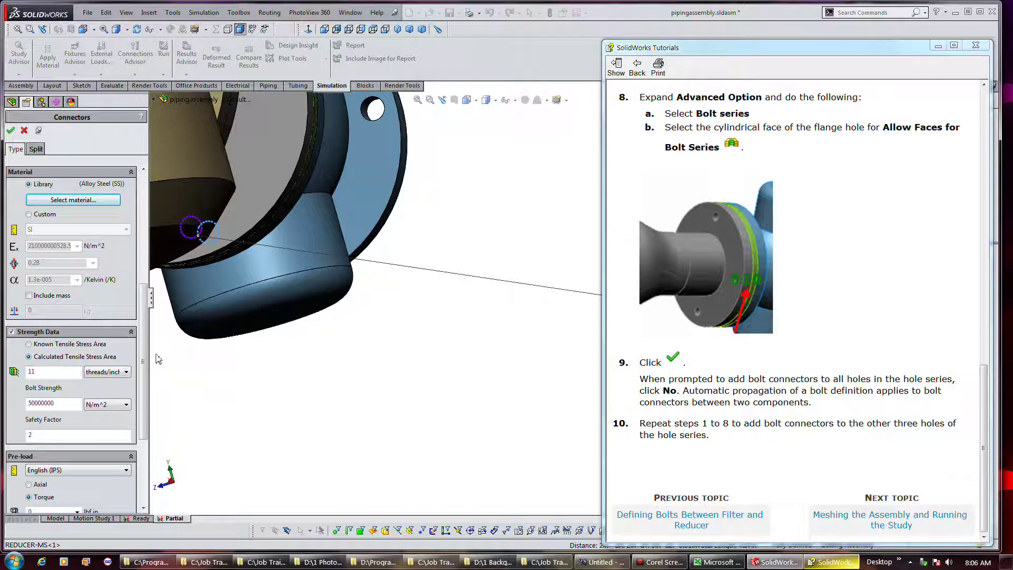
{"action": "left_click_drag", "start_coordinate": [147, 369], "coordinate": [151, 435]}
Step: Use the Flange-1 hole's cylindrical face as bolt series face and confirm for this hole only
{"action": "left_click", "coordinate": [99, 447]}
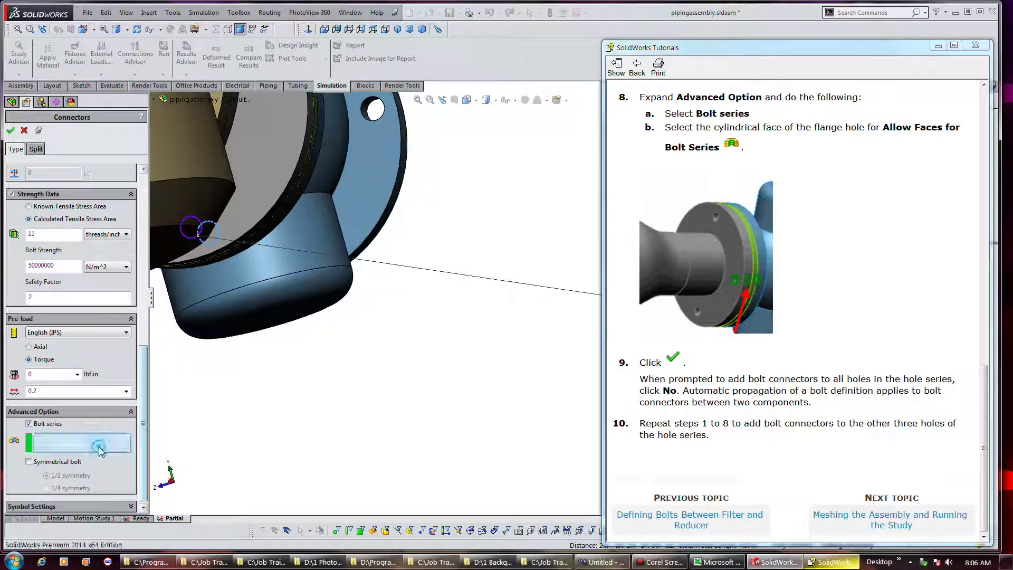
{"action": "scroll", "coordinate": [216, 243], "scroll_direction": "down", "scroll_amount": 4}
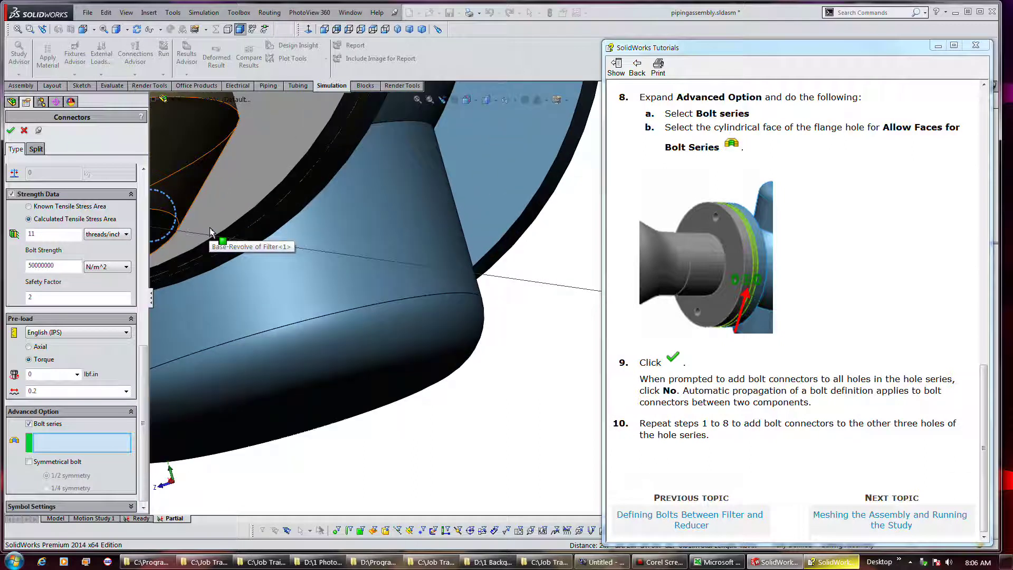
{"action": "scroll", "coordinate": [317, 265], "scroll_direction": "up", "scroll_amount": 3}
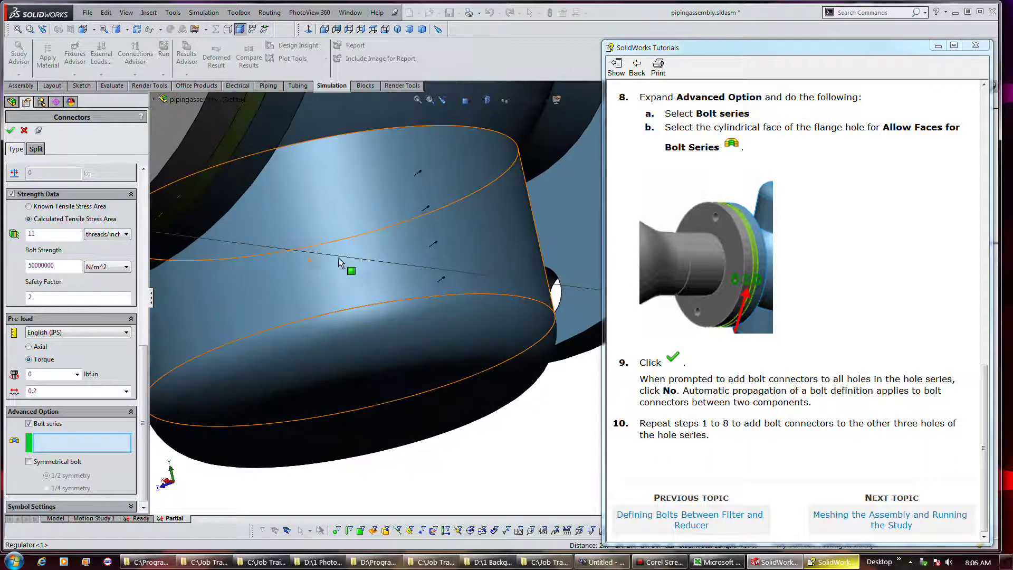
{"action": "scroll", "coordinate": [324, 248], "scroll_direction": "down", "scroll_amount": 3}
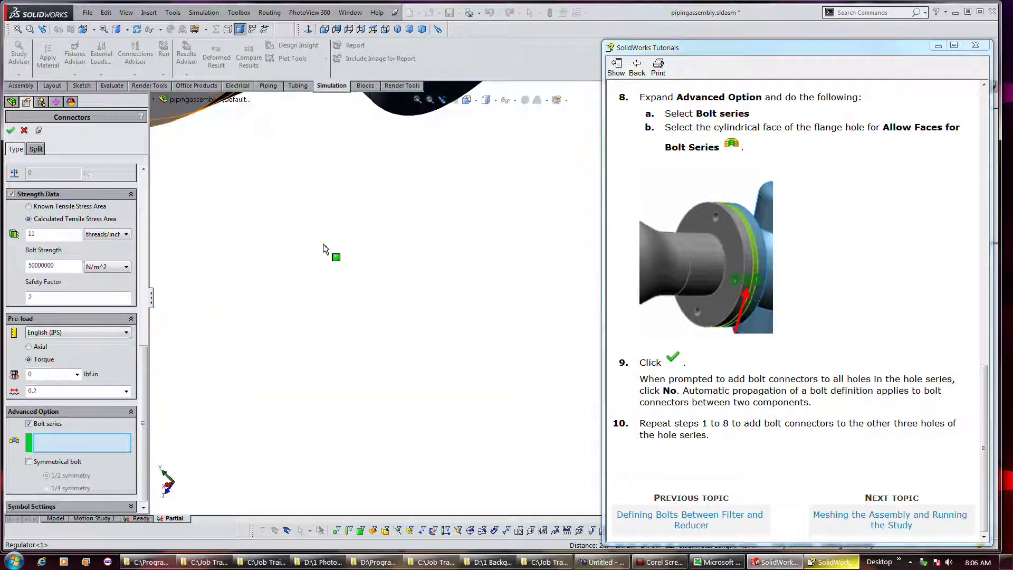
{"action": "scroll", "coordinate": [317, 248], "scroll_direction": "up", "scroll_amount": 3}
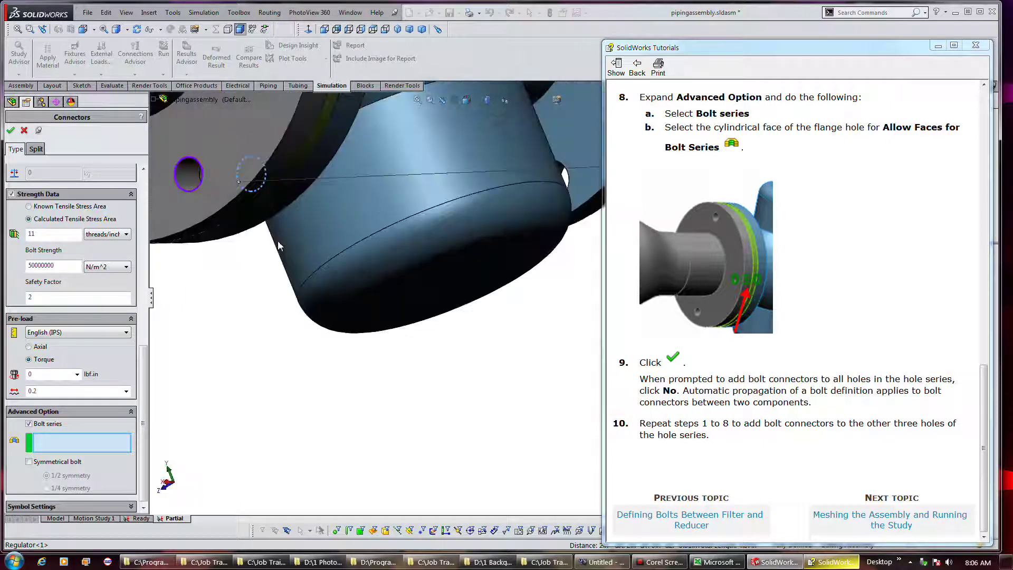
{"action": "middle_click_drag", "start_coordinate": [267, 242], "coordinate": [296, 242], "text": "ctrl"}
{"action": "scroll", "coordinate": [366, 244], "scroll_direction": "down", "scroll_amount": 2}
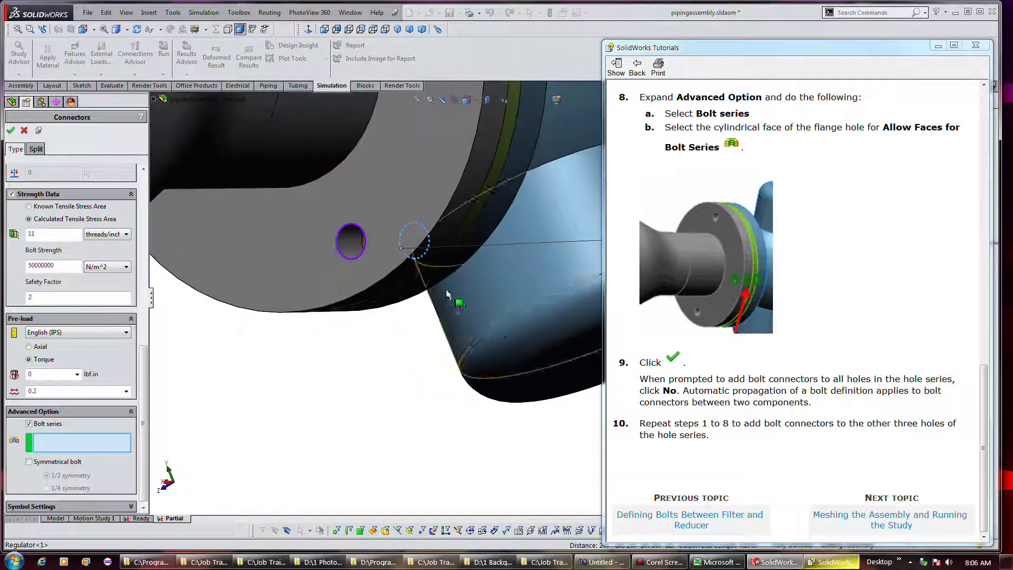
{"action": "scroll", "coordinate": [366, 244], "scroll_direction": "down", "scroll_amount": 2}
{"action": "middle_click_drag", "start_coordinate": [366, 244], "coordinate": [375, 245]}
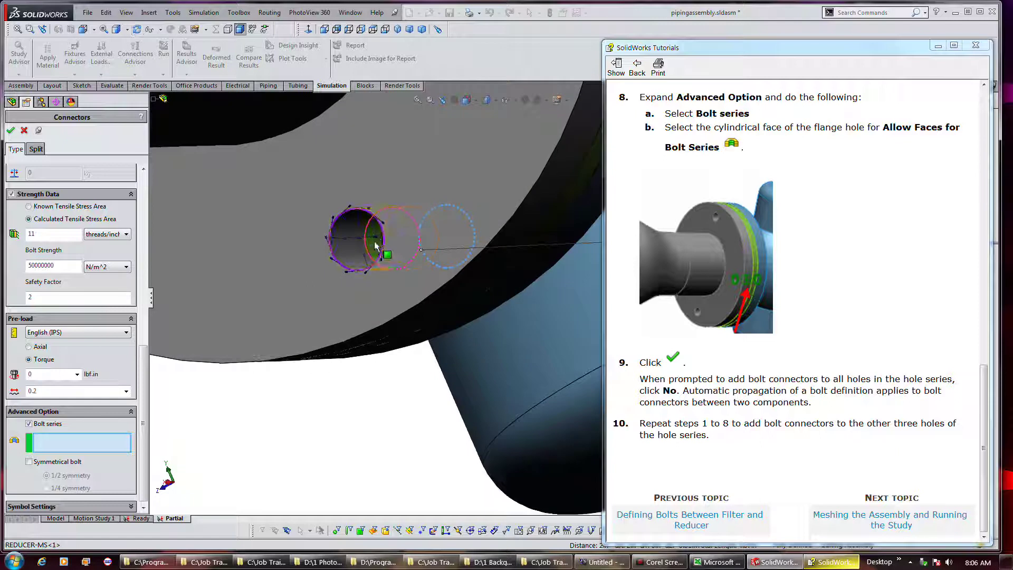
{"action": "left_click", "coordinate": [371, 248]}
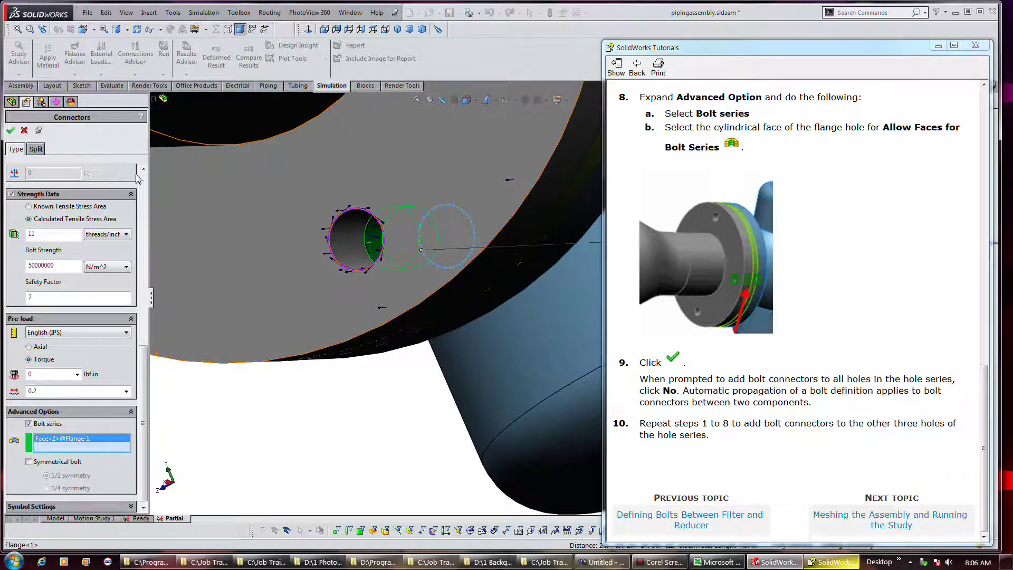
{"action": "left_click", "coordinate": [11, 130]}
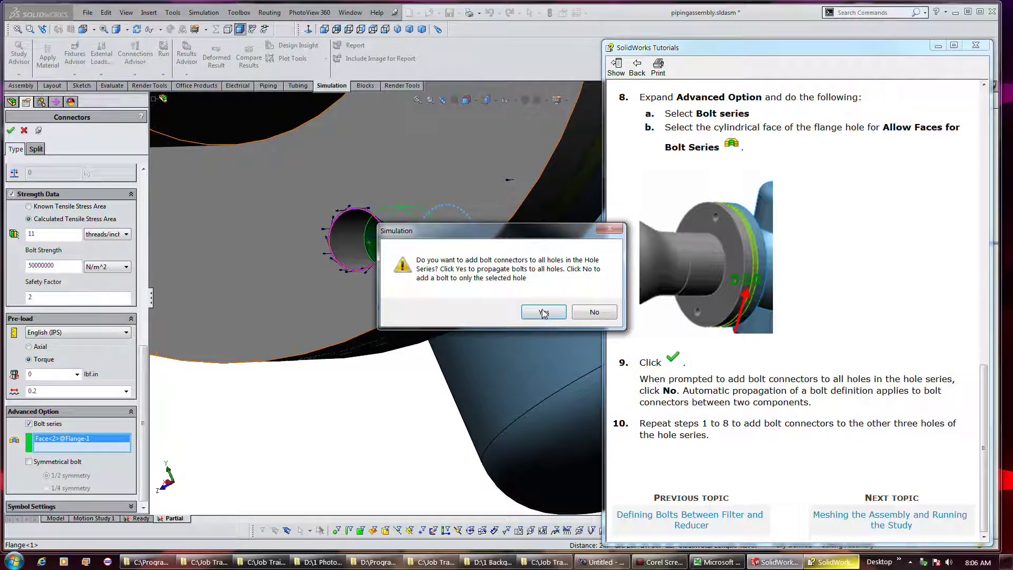
{"action": "left_click", "coordinate": [596, 312]}
Step: Zoom to another flange hole and pick Edge<5> on the regulator and Edge<6> on the reducer
{"action": "middle_click_drag", "start_coordinate": [358, 294], "coordinate": [437, 308]}
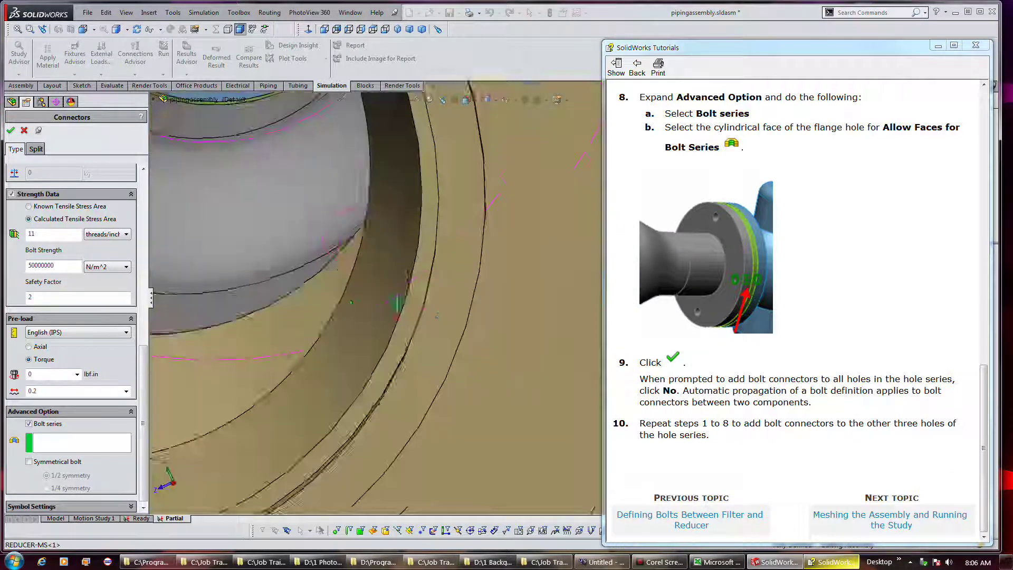
{"action": "scroll", "coordinate": [438, 309], "scroll_direction": "up", "scroll_amount": 2}
{"action": "scroll", "coordinate": [459, 348], "scroll_direction": "up", "scroll_amount": 2}
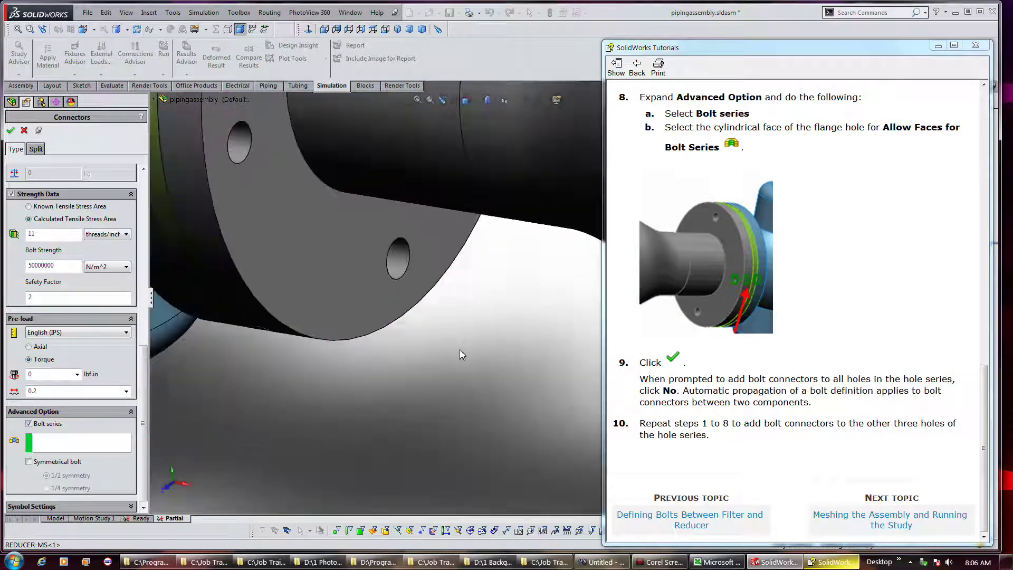
{"action": "scroll", "coordinate": [458, 343], "scroll_direction": "up", "scroll_amount": 2}
{"action": "middle_click_drag", "start_coordinate": [305, 277], "coordinate": [378, 283]}
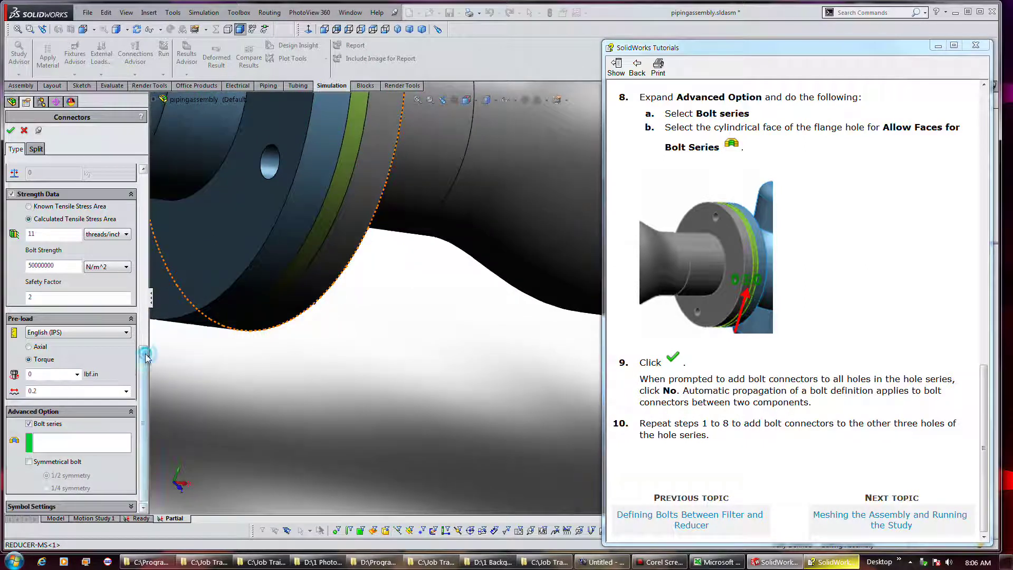
{"action": "left_click_drag", "start_coordinate": [143, 353], "coordinate": [176, 228]}
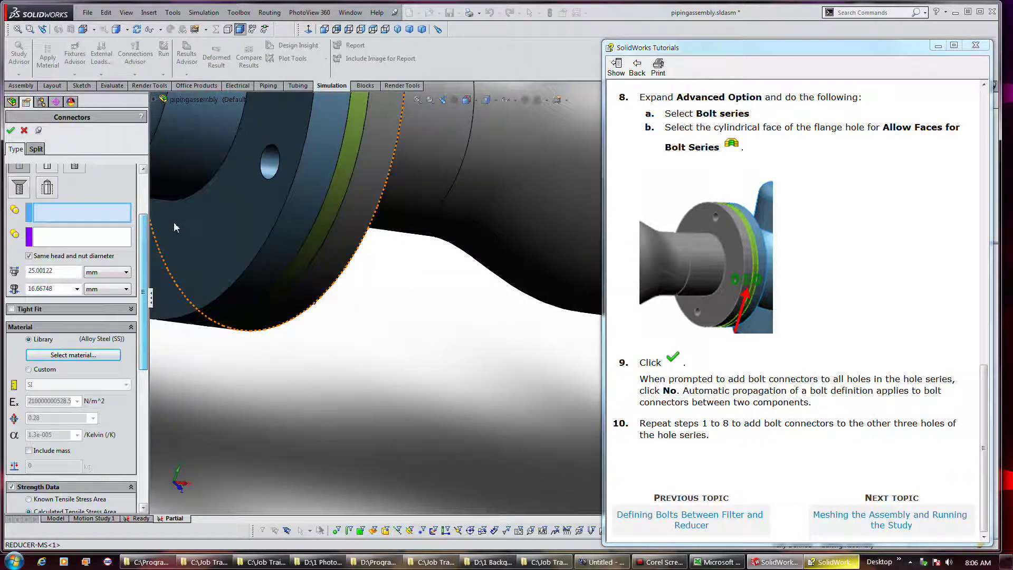
{"action": "left_click", "coordinate": [262, 179]}
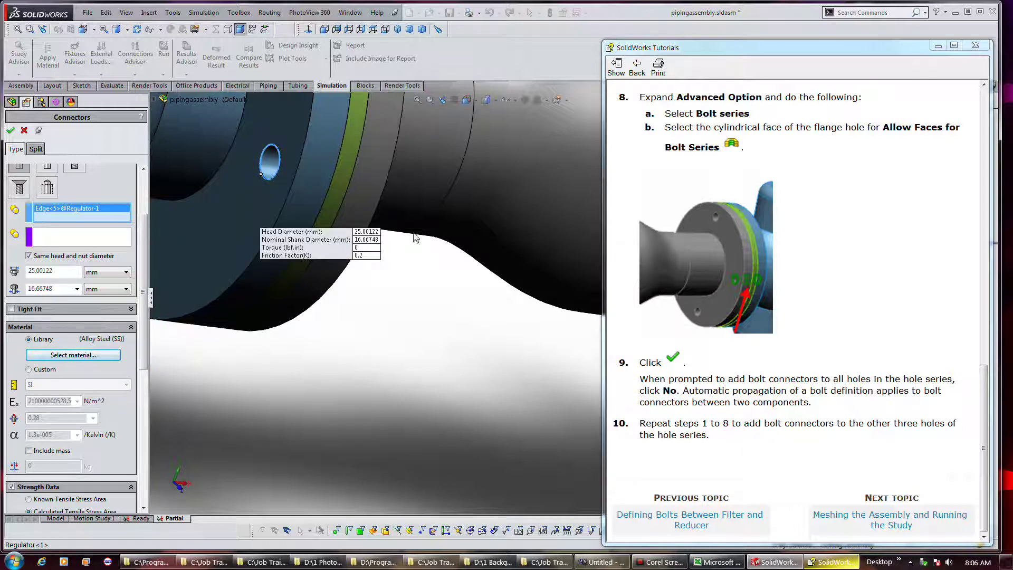
{"action": "left_click", "coordinate": [359, 174]}
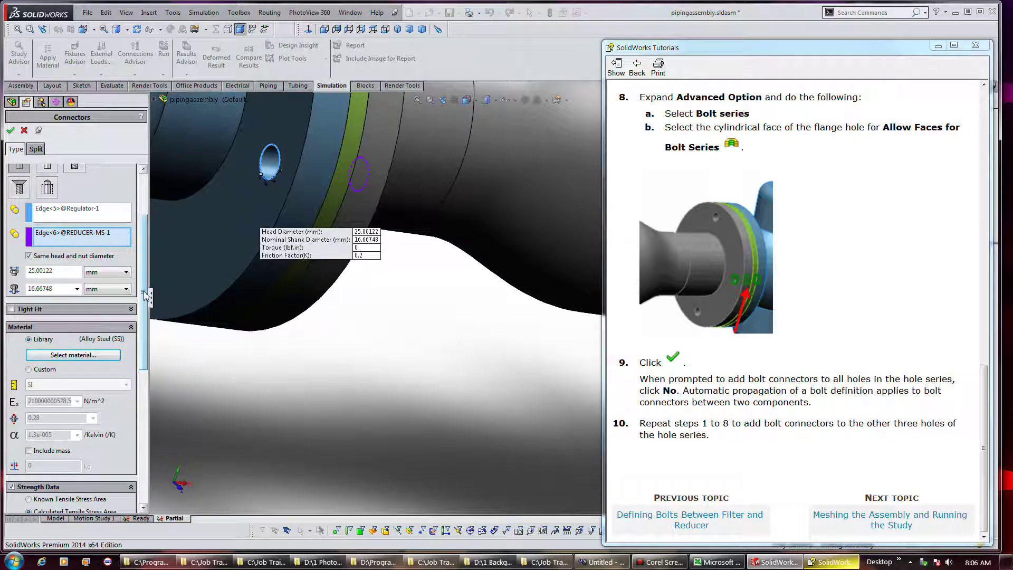
Step: Use the Flange-1 hole face as the bolt series and add the bolt to this hole only
{"action": "left_click_drag", "start_coordinate": [147, 295], "coordinate": [153, 417]}
{"action": "left_click", "coordinate": [94, 460]}
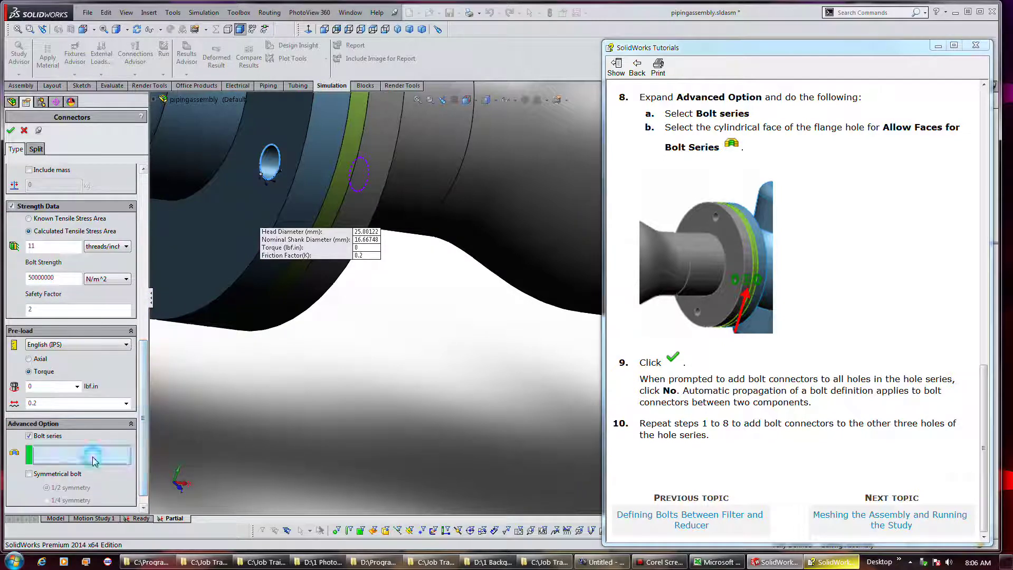
{"action": "middle_click_drag", "start_coordinate": [280, 163], "coordinate": [292, 177]}
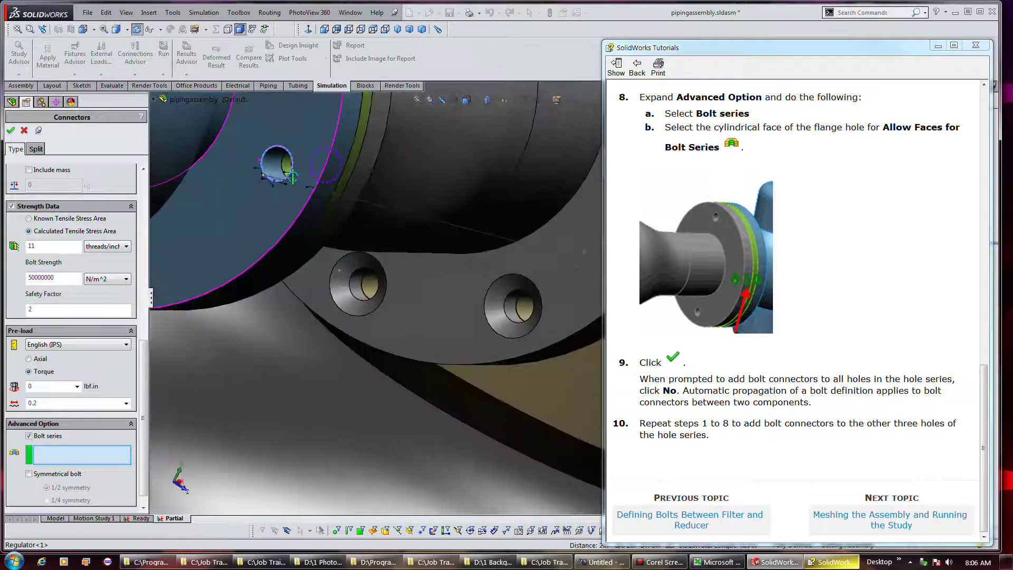
{"action": "left_click", "coordinate": [280, 163]}
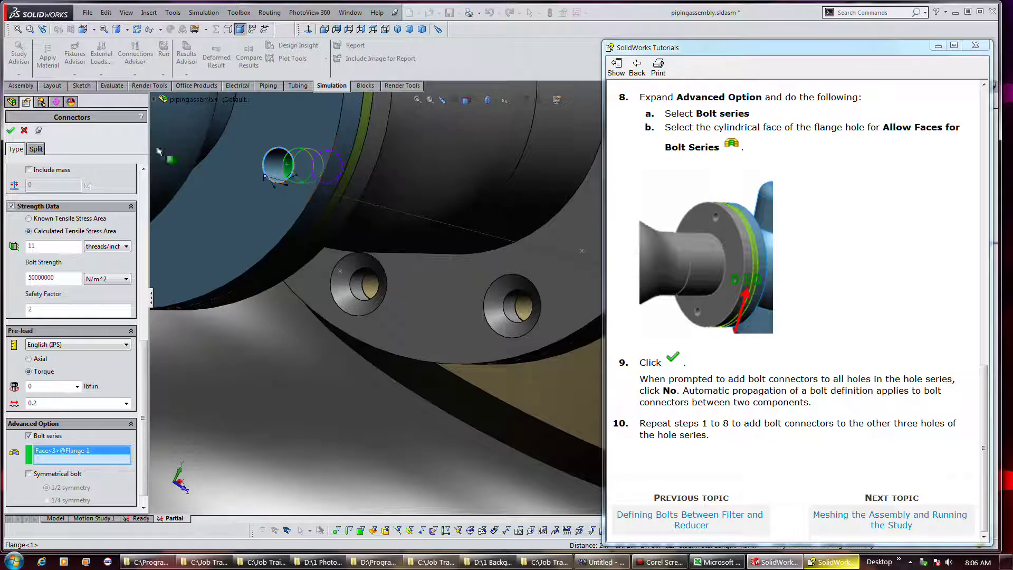
{"action": "left_click", "coordinate": [10, 131]}
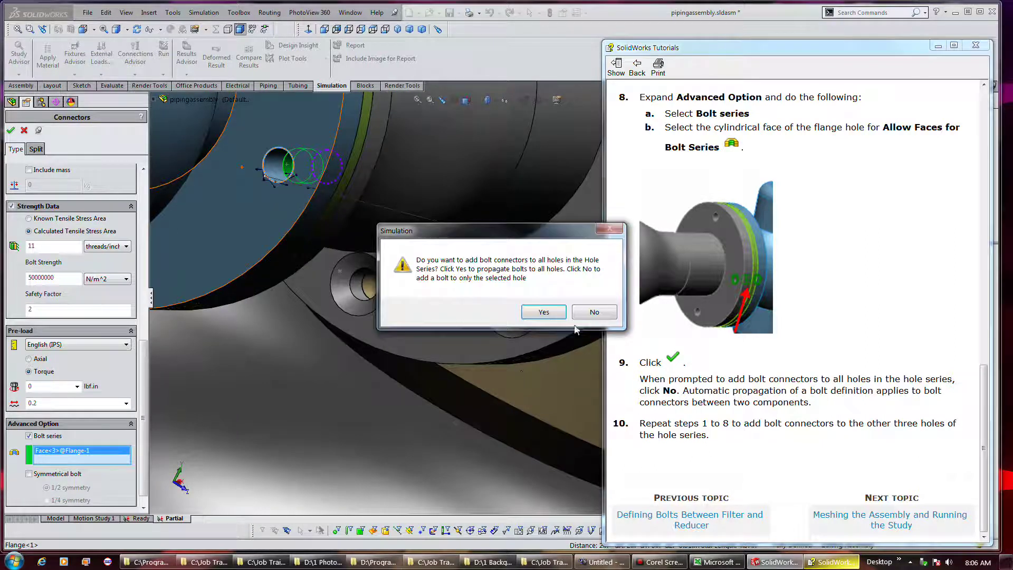
{"action": "left_click", "coordinate": [588, 314]}
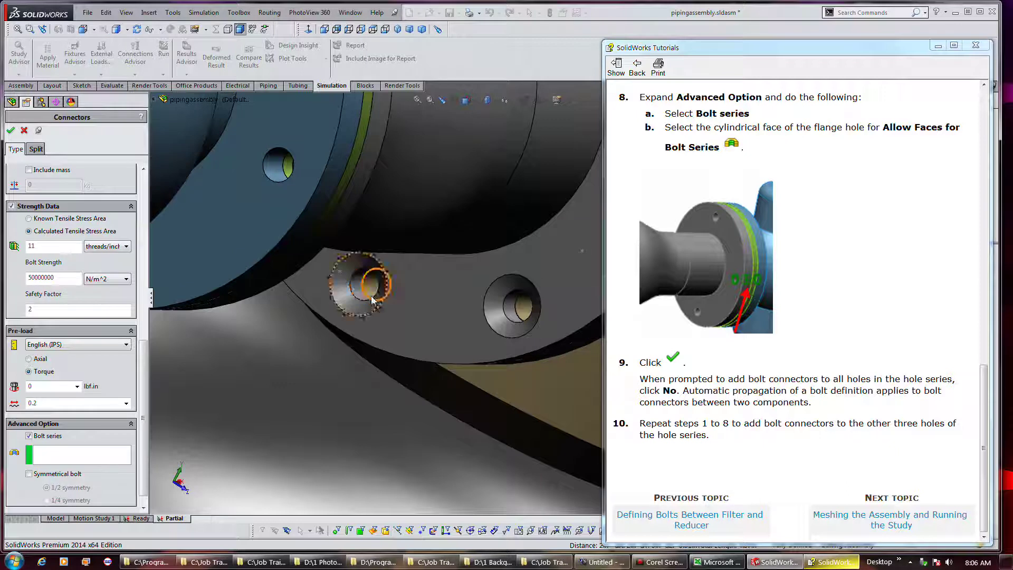
Step: Orbit around the flanges and pick a reducer flange hole edge for the next bolt
{"action": "scroll", "coordinate": [320, 285], "scroll_direction": "up", "scroll_amount": 2}
{"action": "scroll", "coordinate": [343, 274], "scroll_direction": "up", "scroll_amount": 1}
{"action": "scroll", "coordinate": [399, 255], "scroll_direction": "up", "scroll_amount": 1}
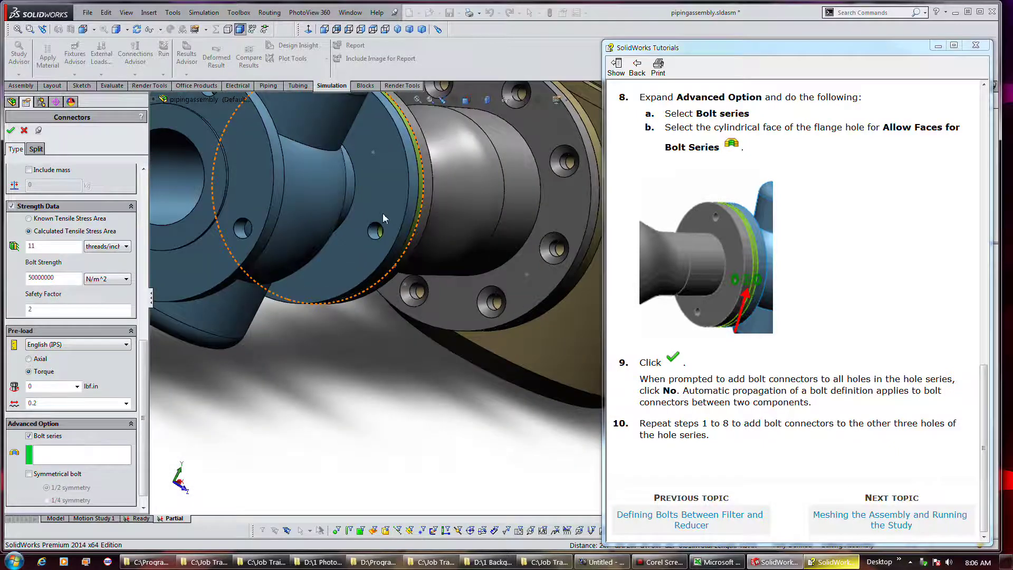
{"action": "middle_click_drag", "start_coordinate": [382, 213], "coordinate": [356, 207]}
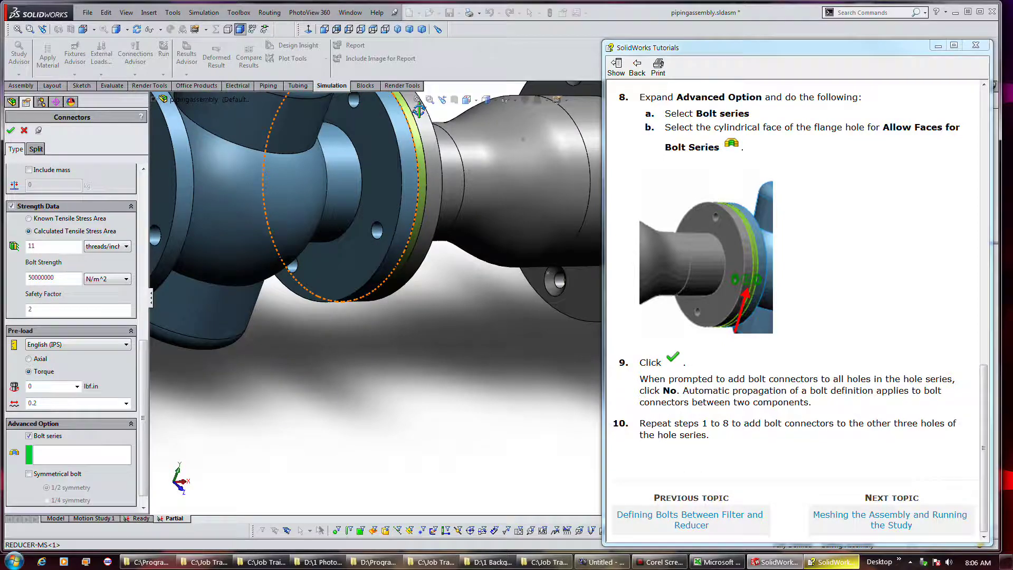
{"action": "middle_click_drag", "start_coordinate": [424, 113], "coordinate": [279, 138]}
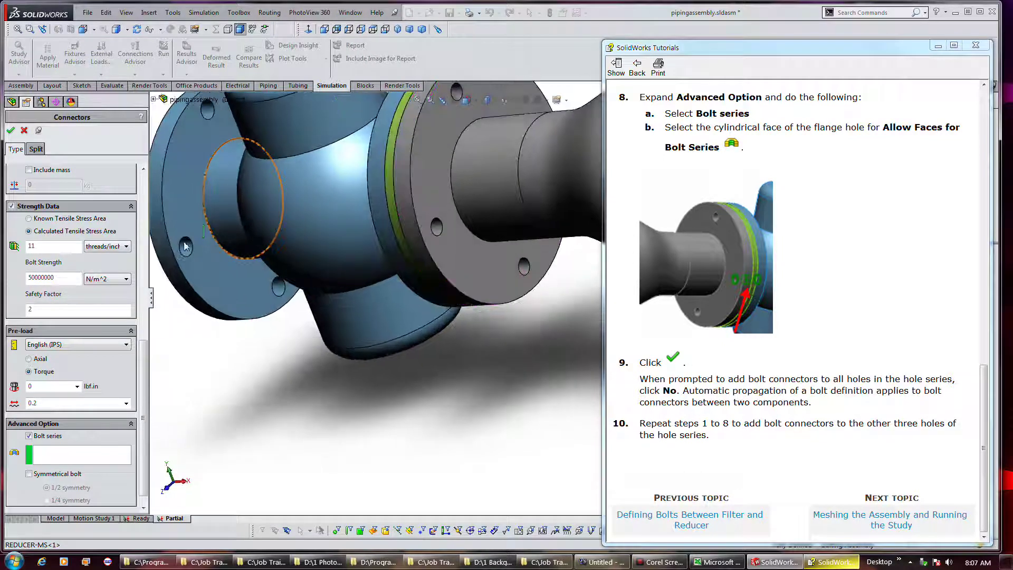
{"action": "left_click_drag", "start_coordinate": [142, 352], "coordinate": [171, 255]}
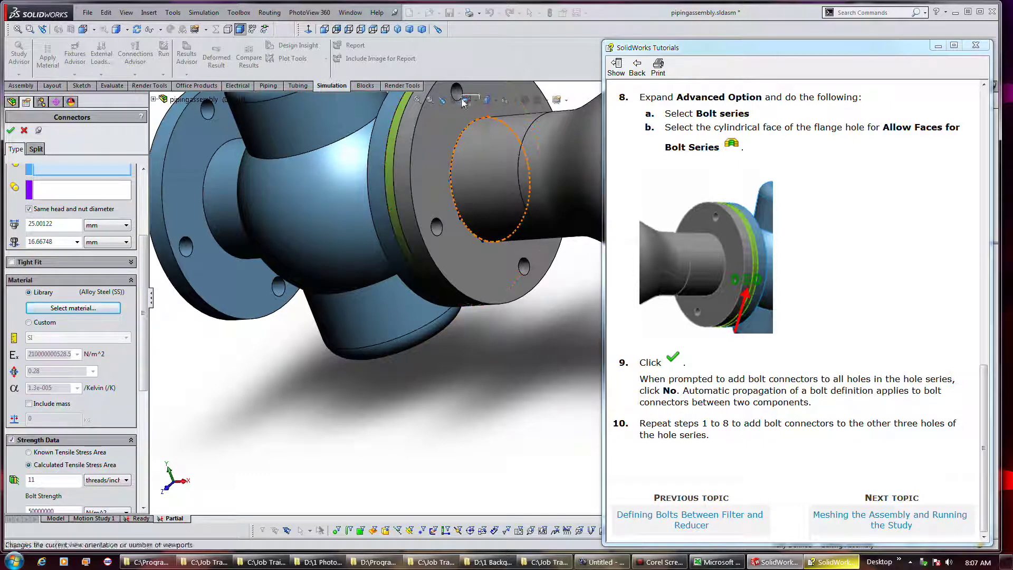
{"action": "scroll", "coordinate": [142, 296], "scroll_direction": "up", "scroll_amount": 2}
{"action": "scroll", "coordinate": [143, 295], "scroll_direction": "up", "scroll_amount": 1}
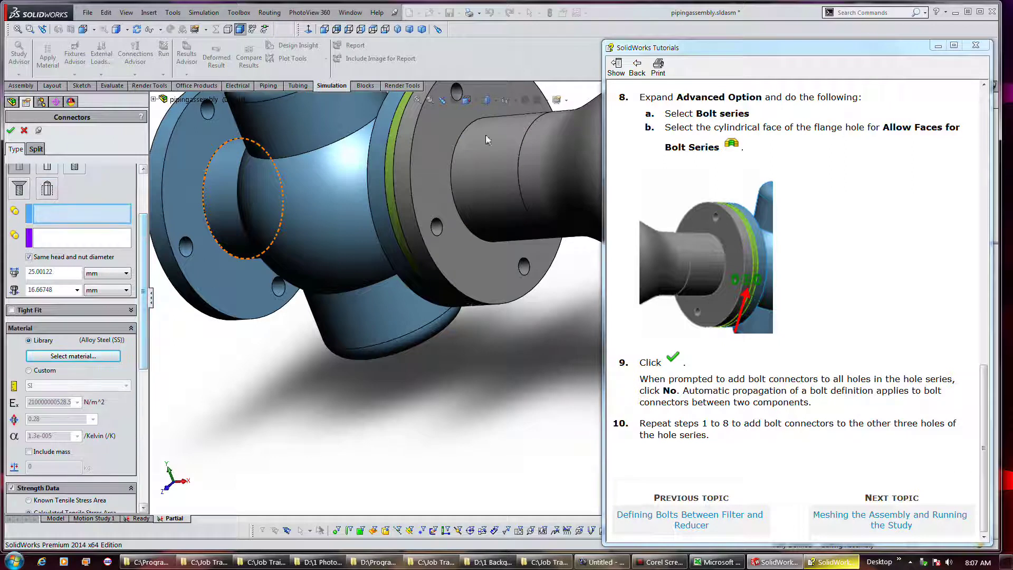
{"action": "left_click", "coordinate": [449, 99]}
{"action": "mouse_move", "coordinate": [449, 98]}
{"action": "middle_mouse_down"}
{"action": "mouse_move", "coordinate": [420, 128]}
{"action": "mouse_move", "coordinate": [491, 138]}
{"action": "middle_mouse_up"}
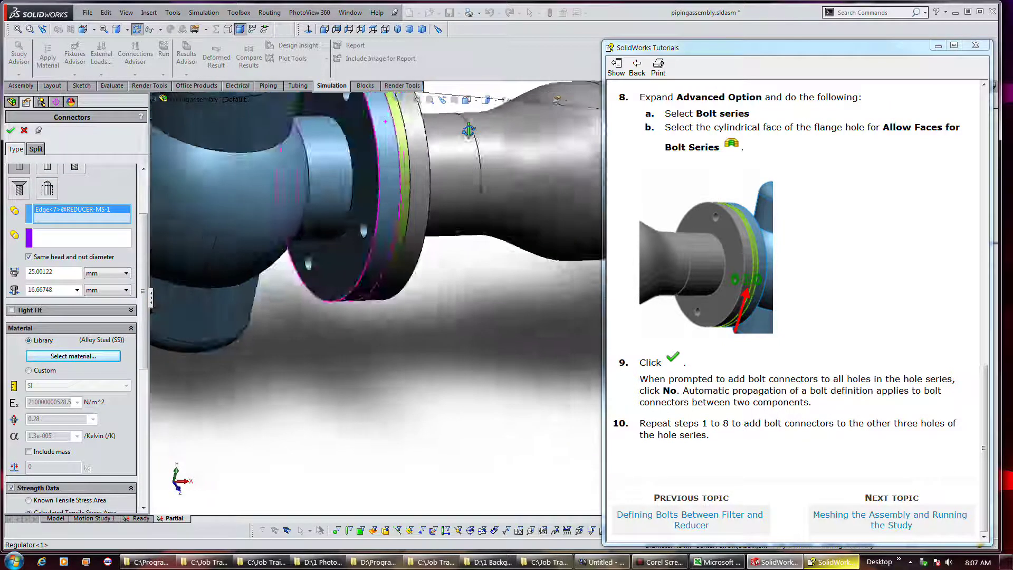
{"action": "scroll", "coordinate": [342, 97], "scroll_direction": "down", "scroll_amount": 2}
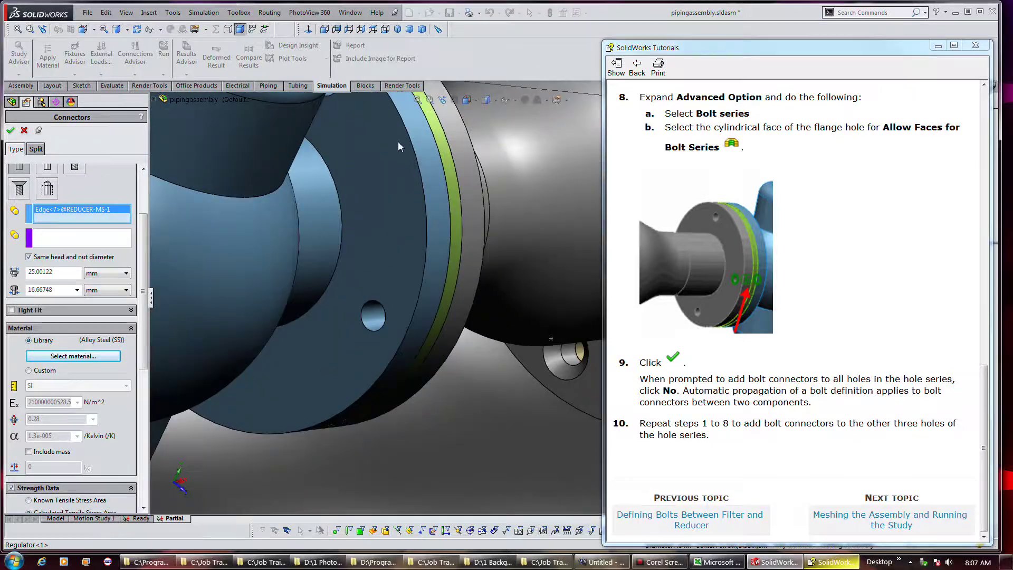
{"action": "mouse_move", "coordinate": [398, 141]}
{"action": "middle_mouse_down"}
{"action": "mouse_move", "coordinate": [344, 164]}
{"action": "mouse_move", "coordinate": [380, 174]}
{"action": "middle_mouse_up"}
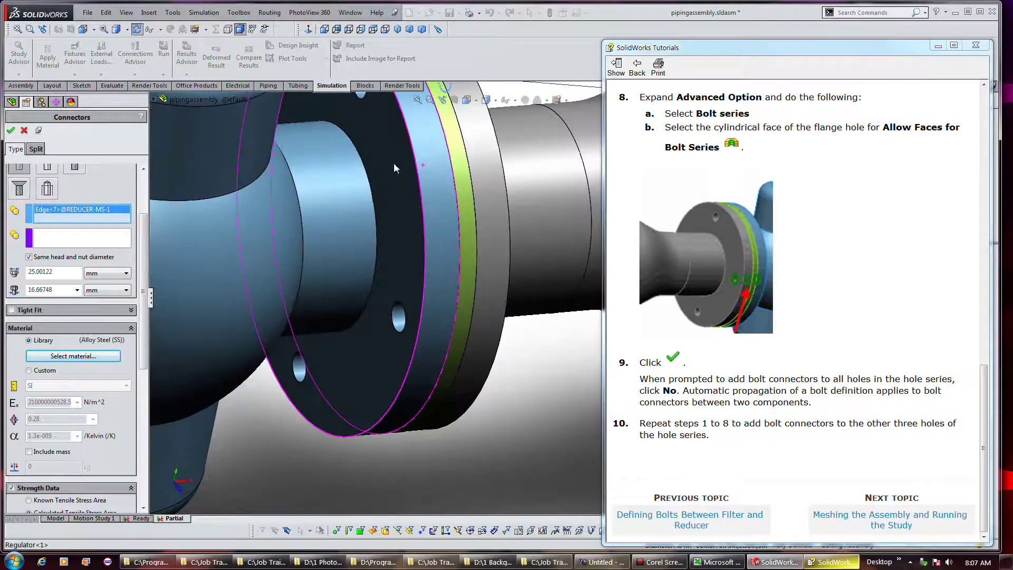
Step: Pick the matching regulator hole edge and rotate to see the hole bores
{"action": "left_click", "coordinate": [96, 245]}
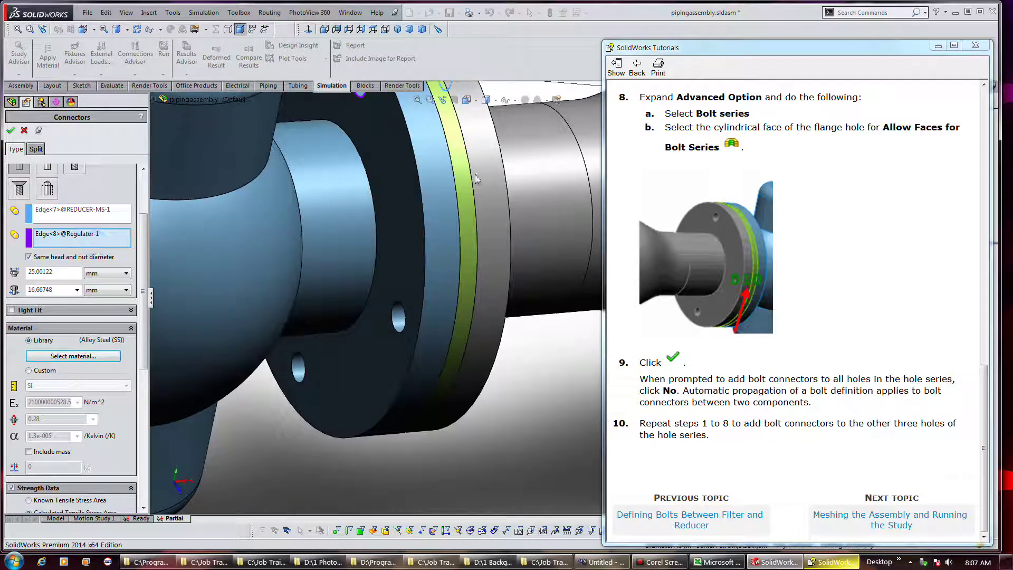
{"action": "scroll", "coordinate": [475, 179], "scroll_direction": "up", "scroll_amount": 2}
{"action": "scroll", "coordinate": [472, 182], "scroll_direction": "up", "scroll_amount": 2}
{"action": "scroll", "coordinate": [468, 187], "scroll_direction": "up", "scroll_amount": 1}
{"action": "scroll", "coordinate": [463, 197], "scroll_direction": "up", "scroll_amount": 2}
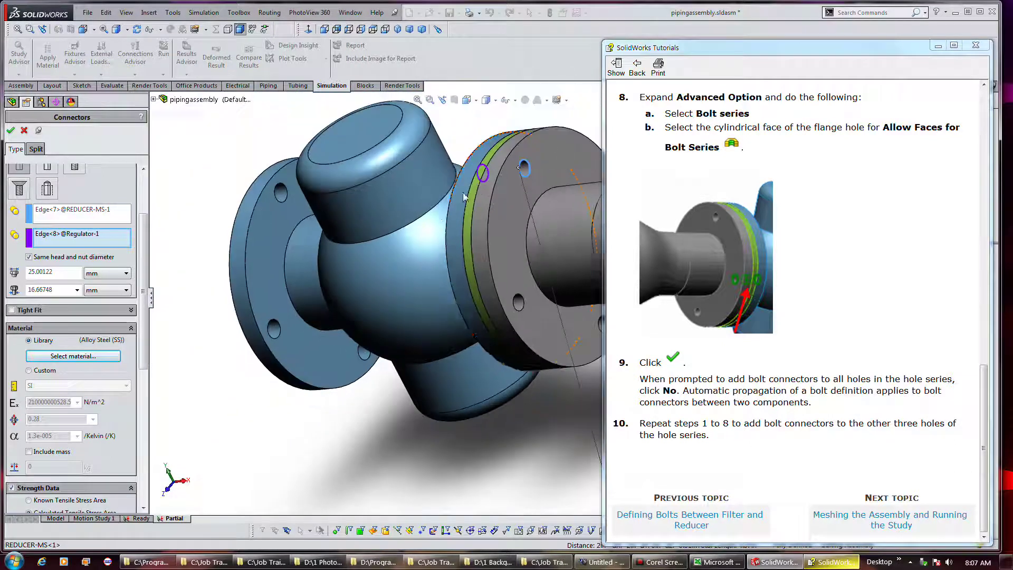
{"action": "scroll", "coordinate": [463, 197], "scroll_direction": "down", "scroll_amount": 1}
{"action": "scroll", "coordinate": [463, 196], "scroll_direction": "down", "scroll_amount": 3}
{"action": "scroll", "coordinate": [544, 170], "scroll_direction": "down", "scroll_amount": 2}
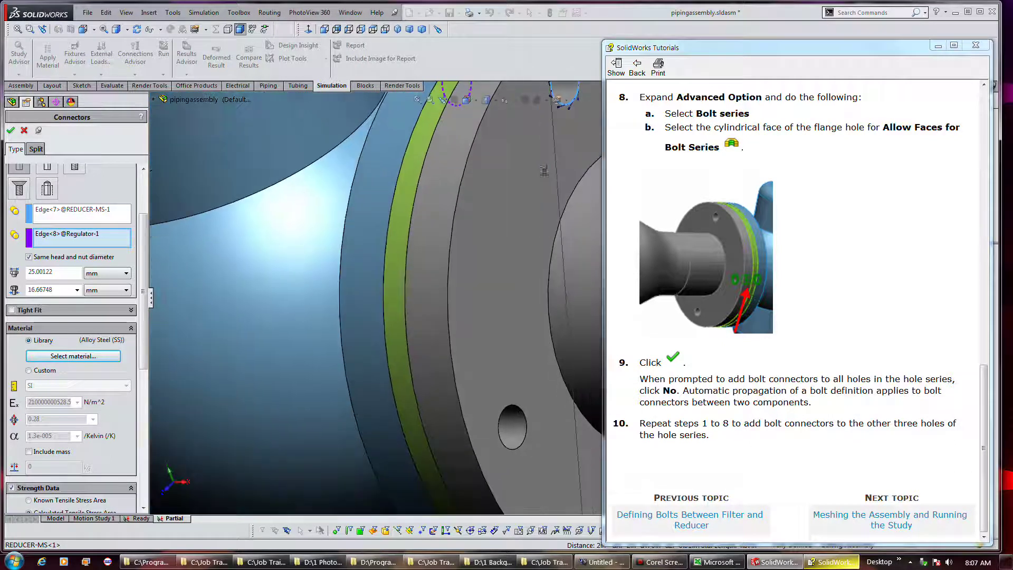
{"action": "middle_click_drag", "start_coordinate": [549, 169], "coordinate": [211, 273]}
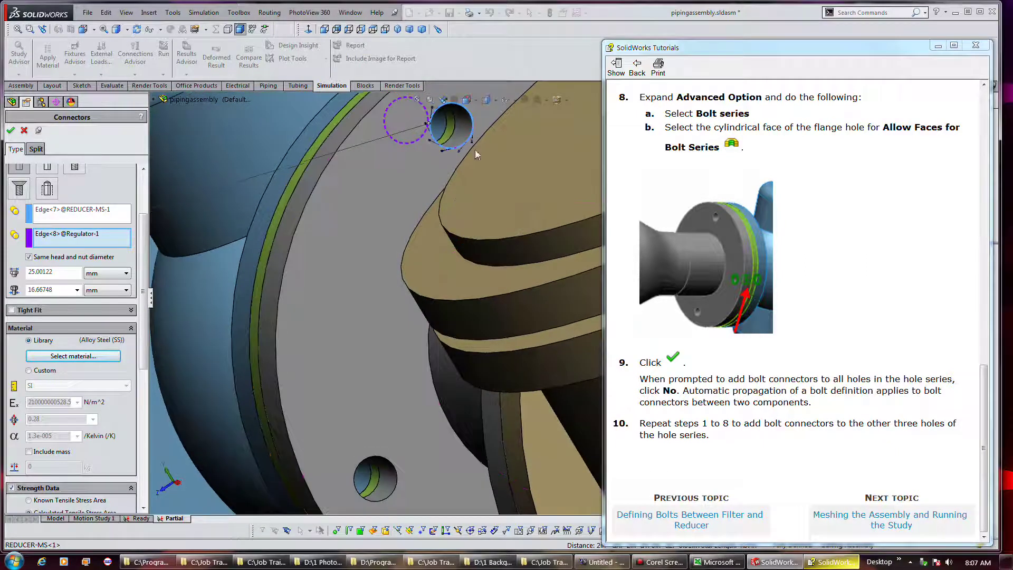
{"action": "scroll", "coordinate": [79, 369], "scroll_direction": "down", "scroll_amount": 5}
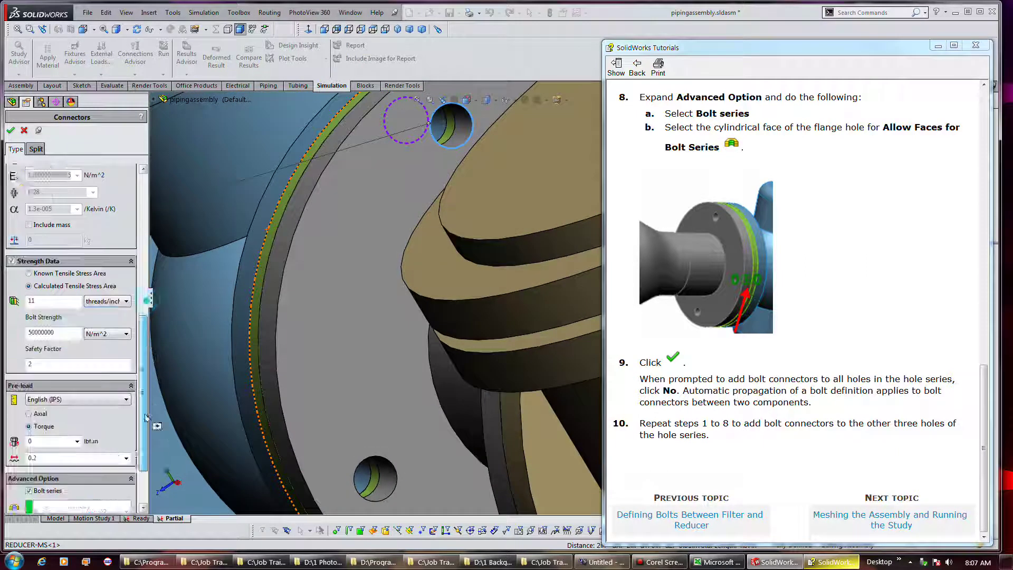
Step: Set the flange hole face as bolt series, add the bolt to that hole only, and fit the view
{"action": "left_click", "coordinate": [29, 454]}
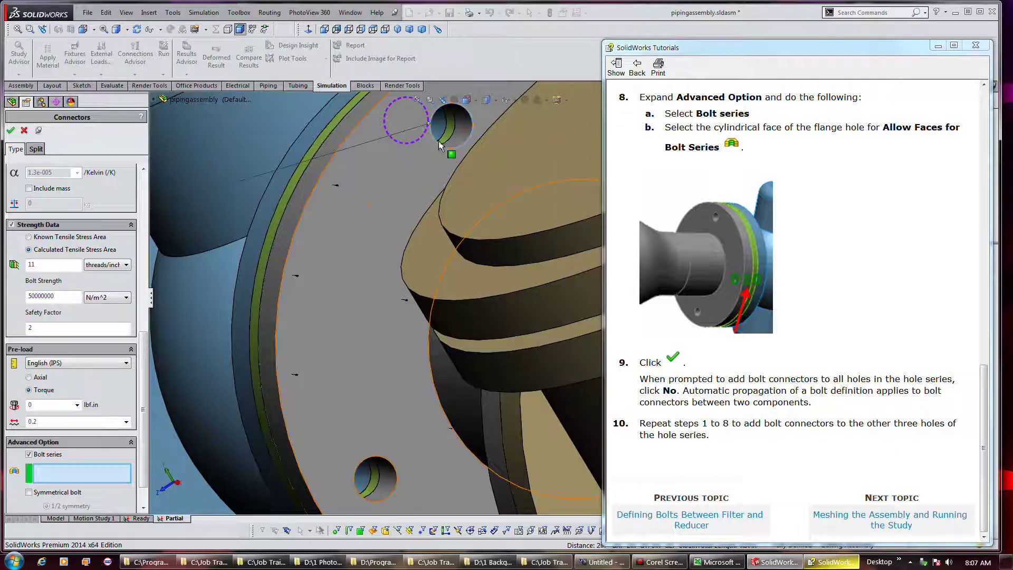
{"action": "left_click", "coordinate": [447, 127]}
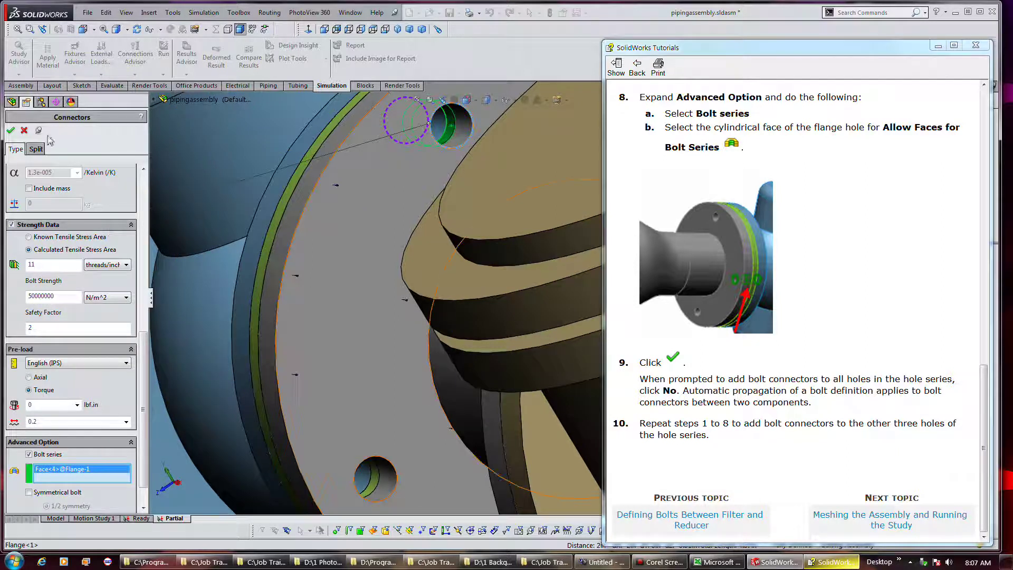
{"action": "left_click", "coordinate": [11, 130]}
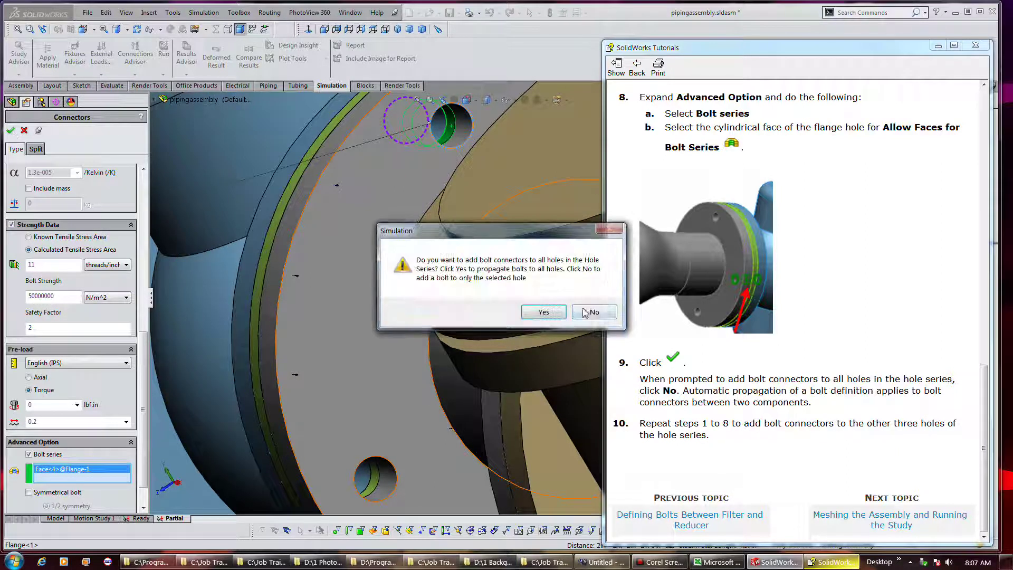
{"action": "left_click", "coordinate": [586, 313]}
{"action": "key", "text": "f"}
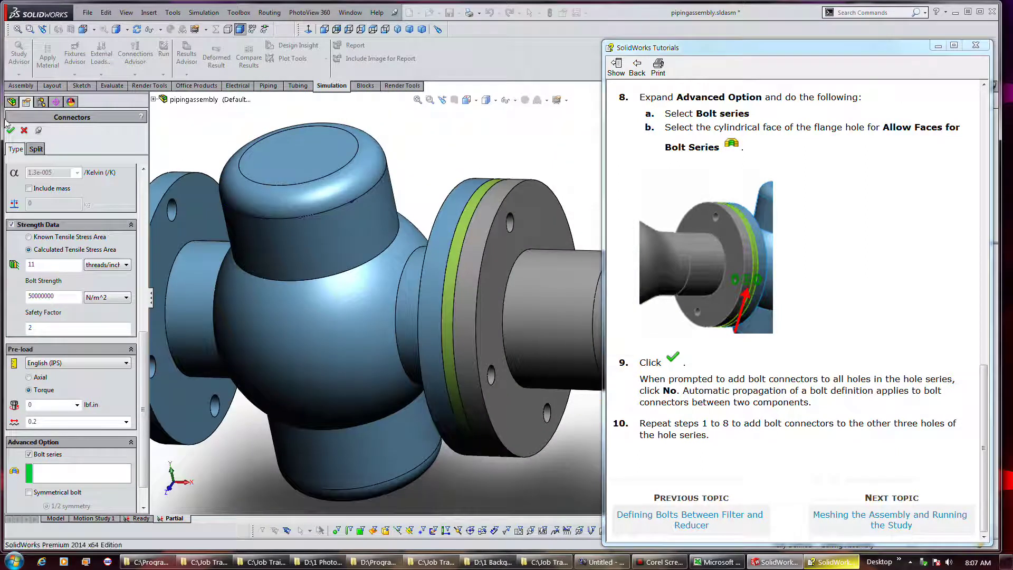
Step: Close the Connectors PropertyManager and advance the tutorial to Meshing the Assembly and Running the Study
{"action": "left_click", "coordinate": [23, 132]}
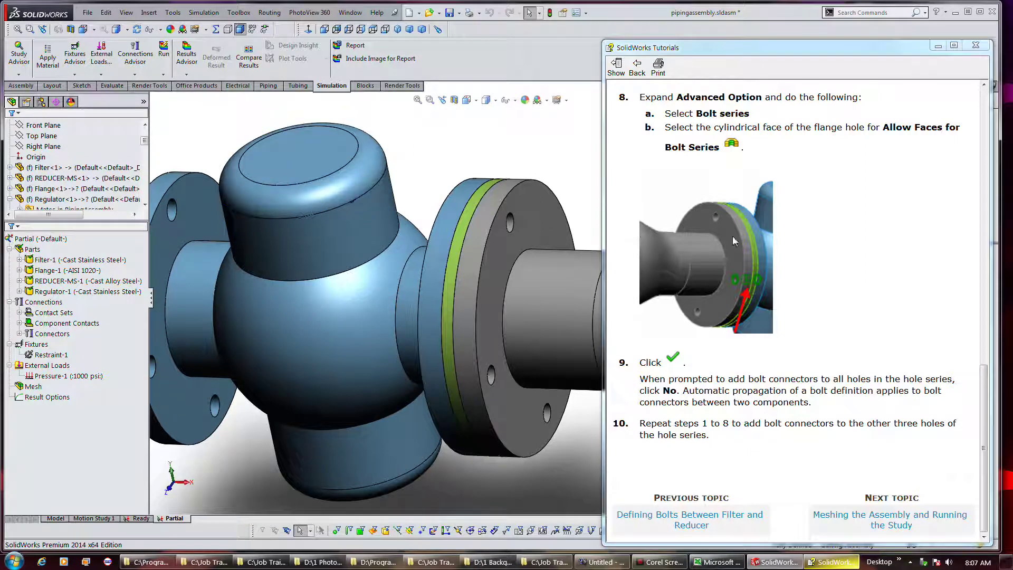
{"action": "left_click", "coordinate": [879, 515]}
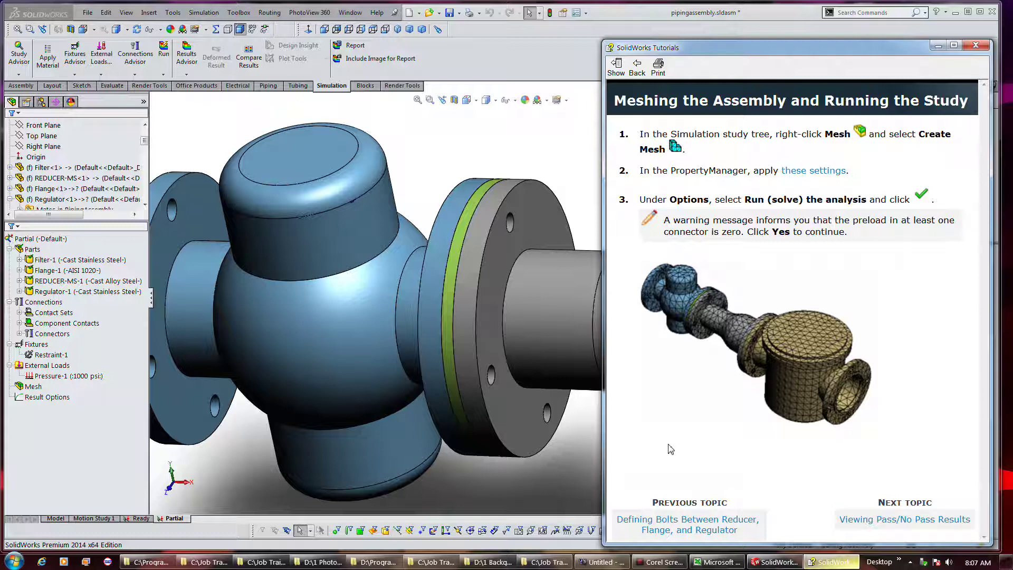
Step: Show the Pressure-1 face and expand Component Contacts and Contact Sets
{"action": "mouse_move", "coordinate": [505, 413]}
{"action": "middle_mouse_down"}
{"action": "mouse_move", "coordinate": [604, 401]}
{"action": "mouse_move", "coordinate": [543, 407]}
{"action": "middle_mouse_up"}
{"action": "left_click", "coordinate": [100, 376]}
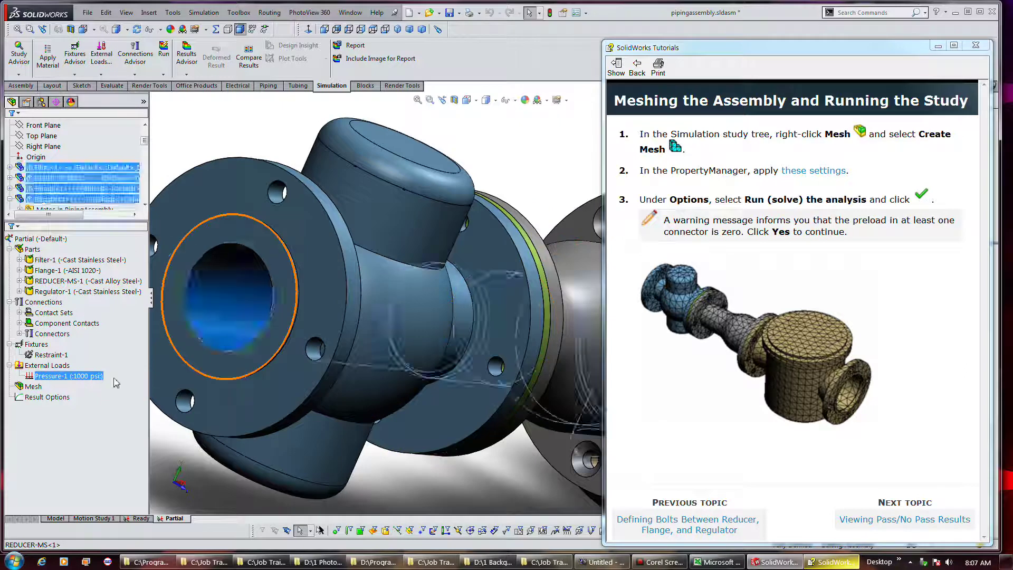
{"action": "left_click", "coordinate": [58, 323]}
{"action": "left_click", "coordinate": [19, 323]}
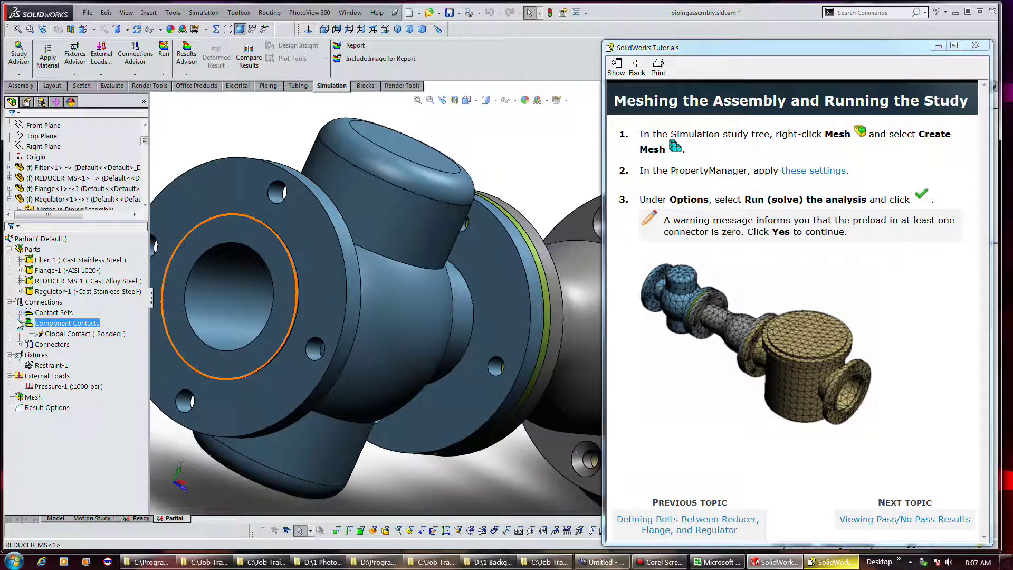
{"action": "left_click", "coordinate": [19, 313]}
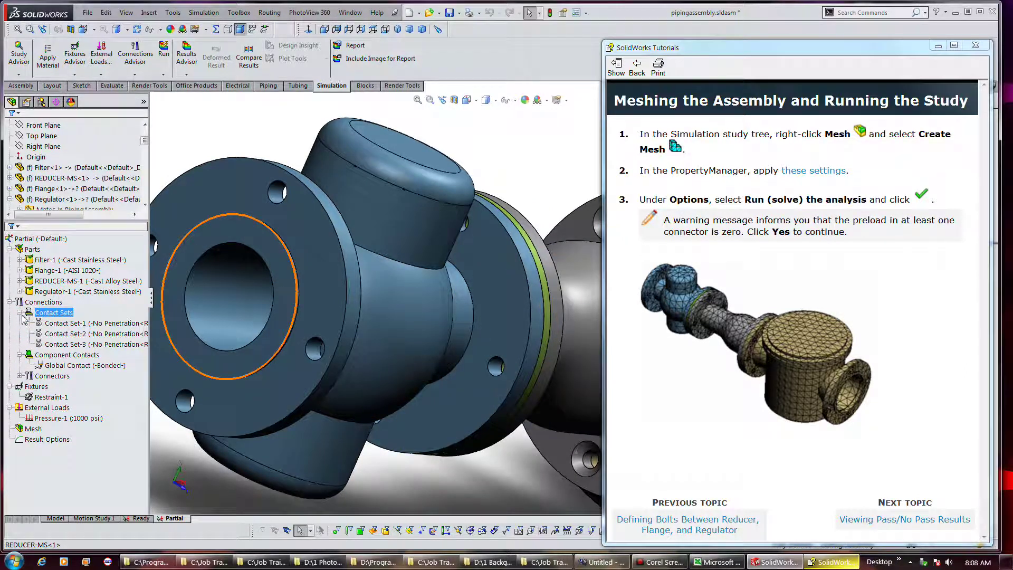
Step: Check which parts Contact Sets 1, 2 and 3 join, then refit and orbit the model
{"action": "left_click", "coordinate": [60, 334]}
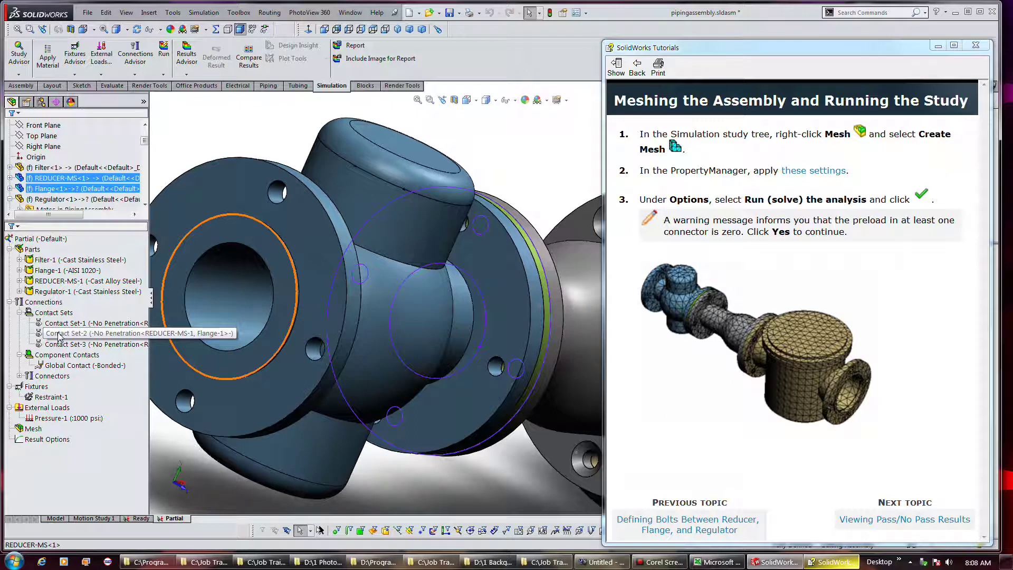
{"action": "left_click", "coordinate": [63, 344]}
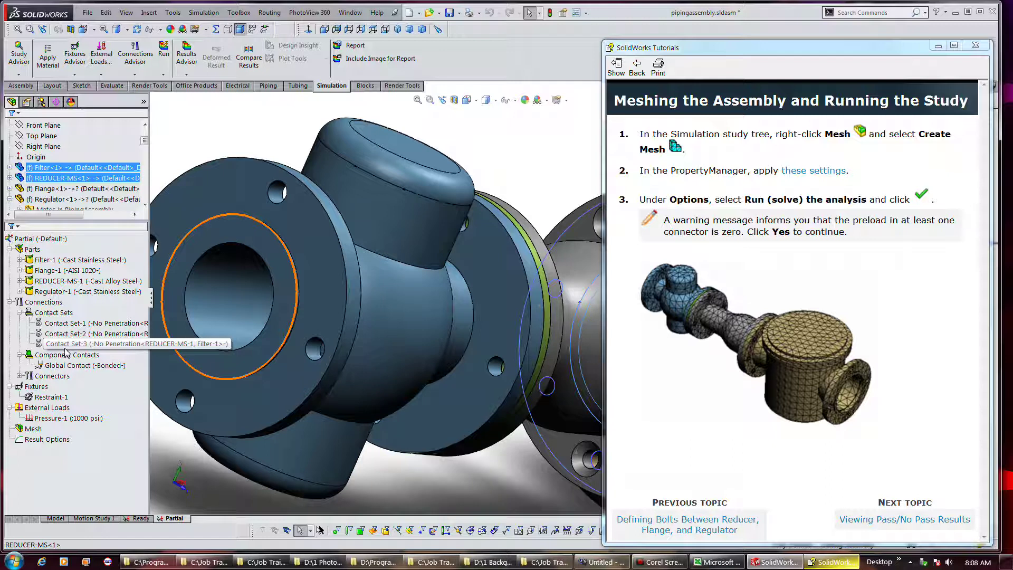
{"action": "left_click", "coordinate": [76, 325]}
{"action": "left_click", "coordinate": [78, 335]}
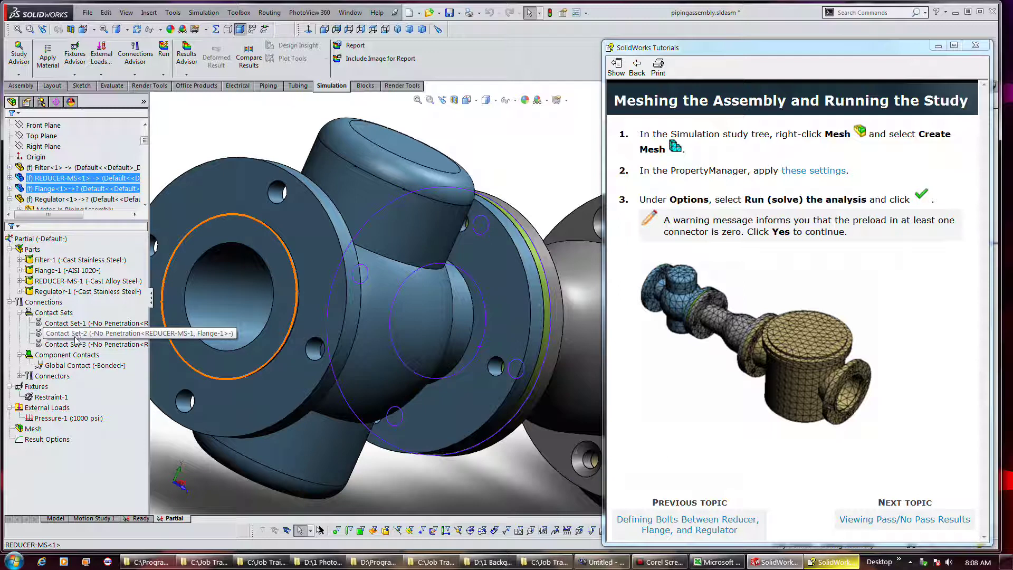
{"action": "left_click", "coordinate": [75, 345]}
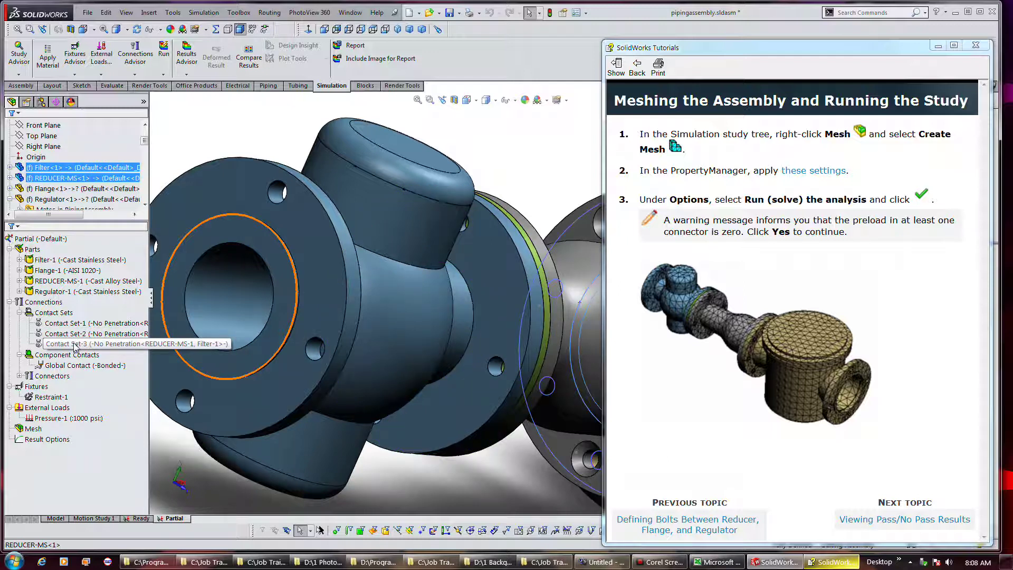
{"action": "key", "text": "Escape"}
{"action": "key", "text": "f"}
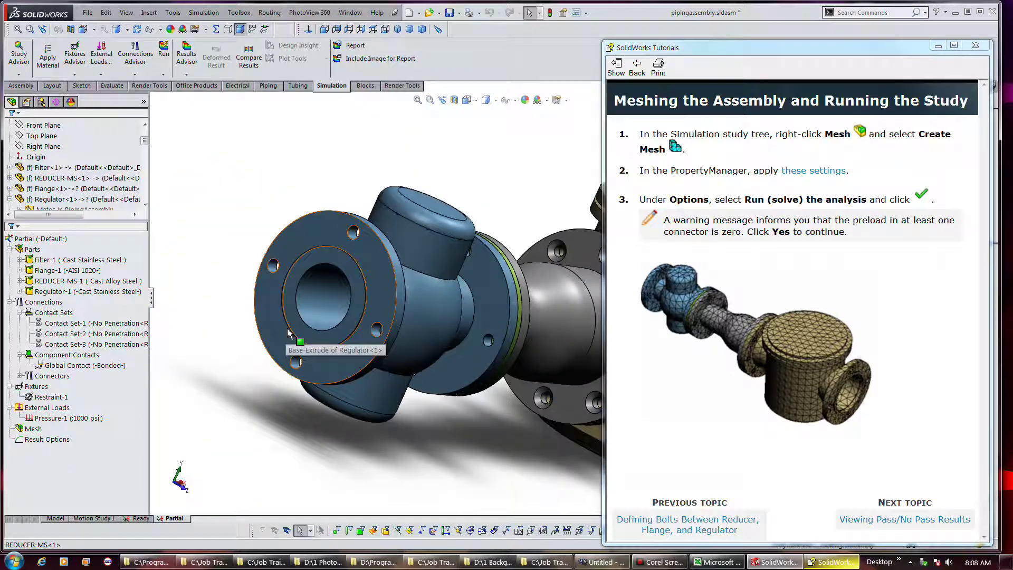
{"action": "scroll", "coordinate": [527, 338], "scroll_direction": "down", "scroll_amount": 4}
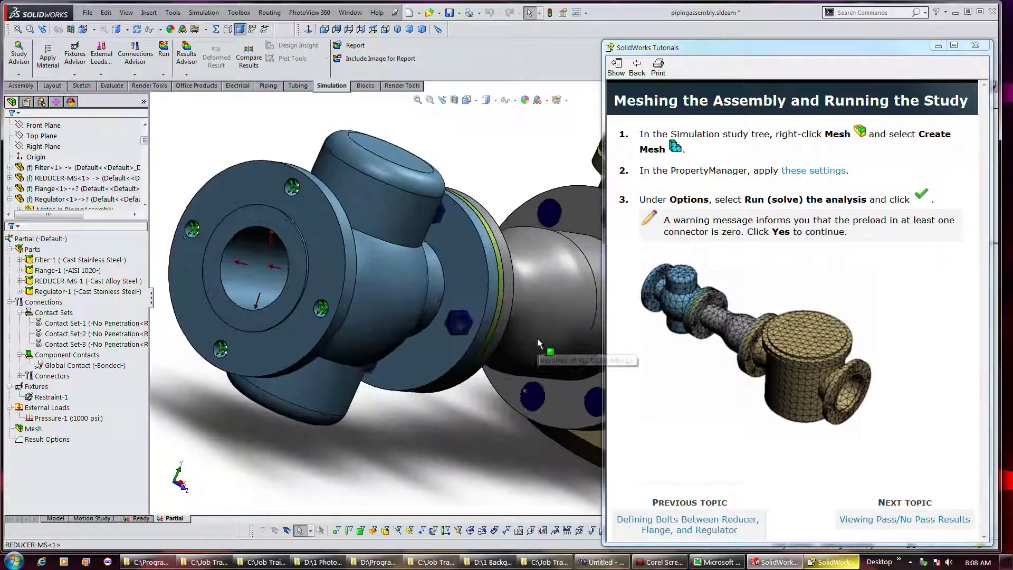
{"action": "mouse_move", "coordinate": [490, 401]}
{"action": "middle_mouse_down"}
{"action": "mouse_move", "coordinate": [346, 388]}
{"action": "mouse_move", "coordinate": [399, 352]}
{"action": "middle_mouse_up"}
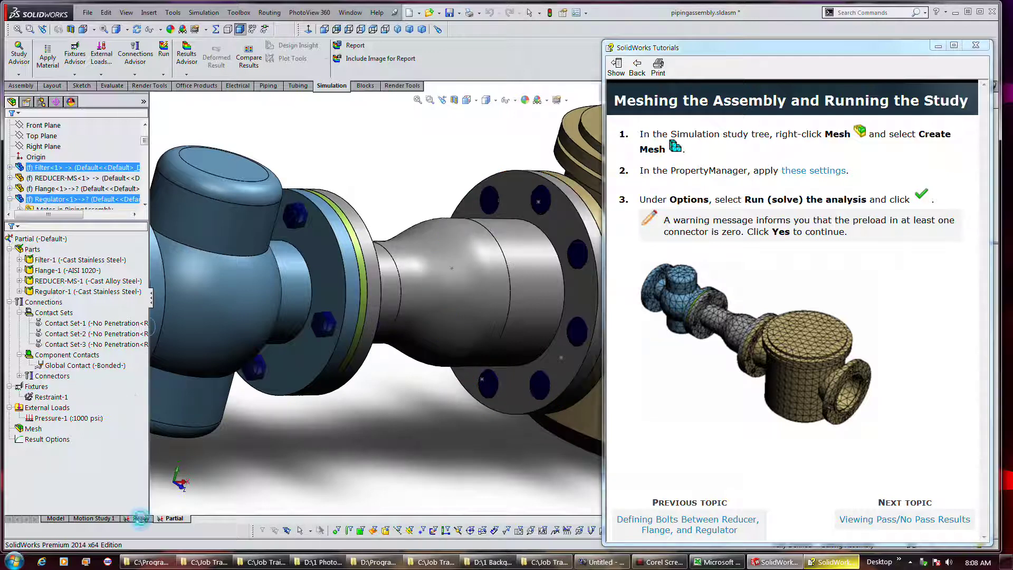
Step: Inspect Countersink with Nut bolts 3, 5 and 7 in the Ready study, then return to Partial
{"action": "left_click", "coordinate": [140, 519]}
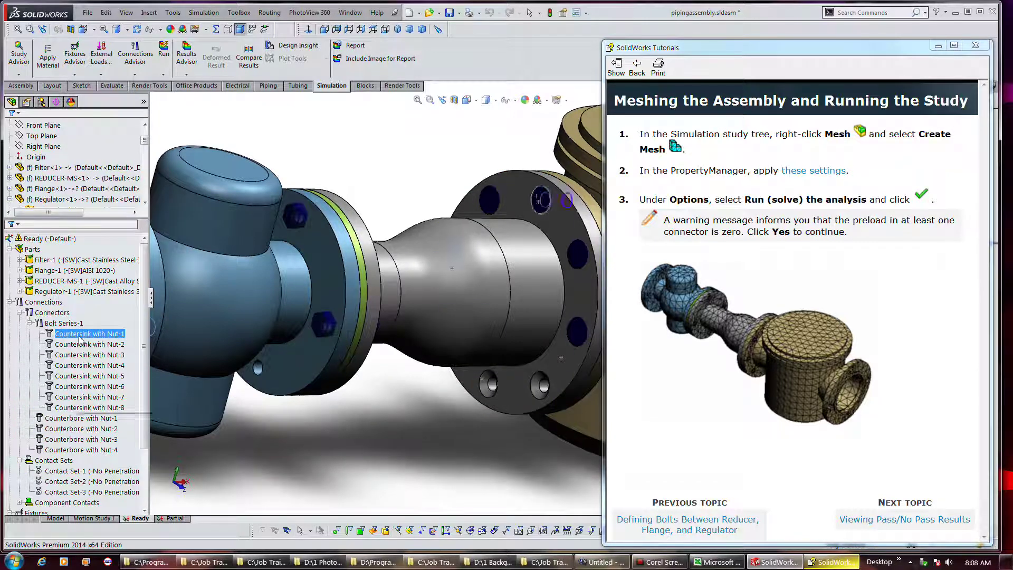
{"action": "left_click", "coordinate": [79, 355], "text": "ctrl"}
{"action": "left_click", "coordinate": [74, 376]}
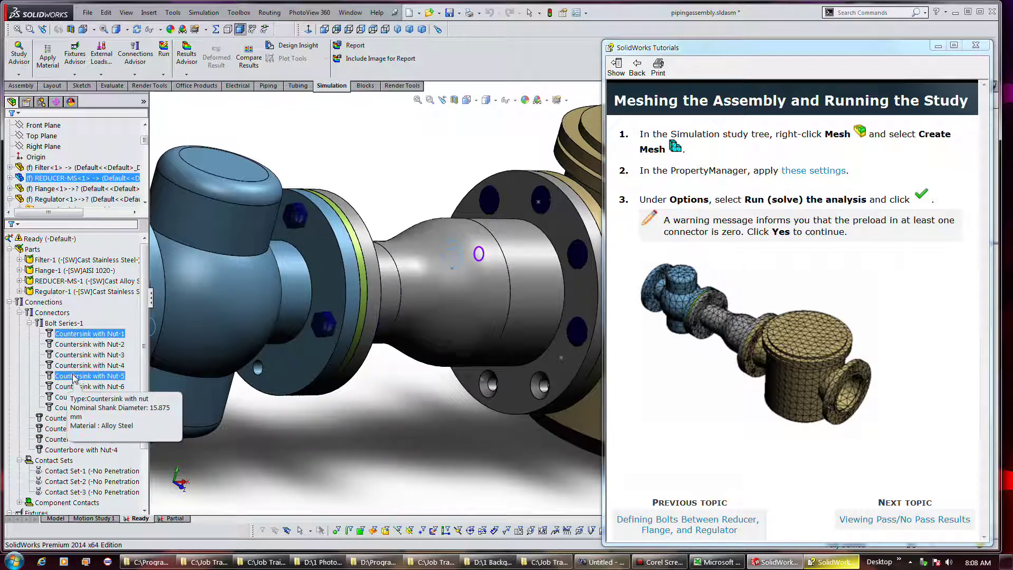
{"action": "left_click", "coordinate": [75, 397]}
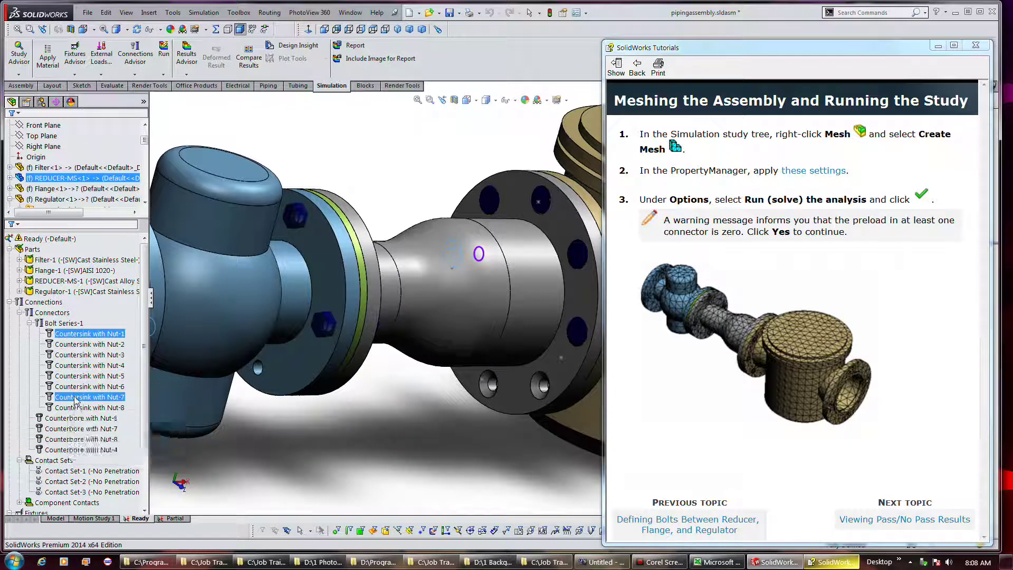
{"action": "left_click", "coordinate": [174, 518]}
Step: In the Partial study, expand the connectors and inspect Bolt Series-1 and Bolt Group-1 bolts
{"action": "left_click", "coordinate": [48, 333]}
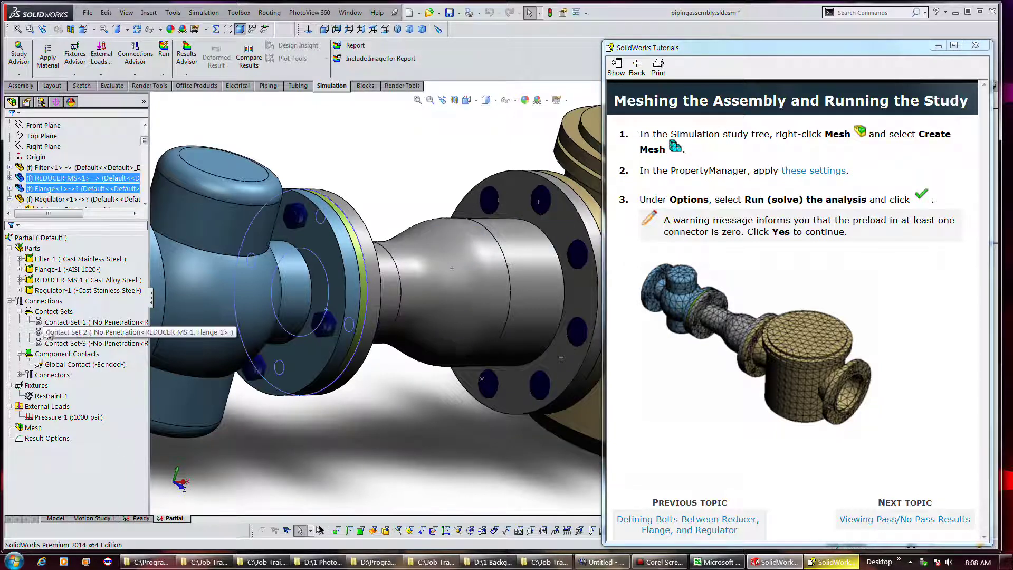
{"action": "left_click", "coordinate": [51, 386]}
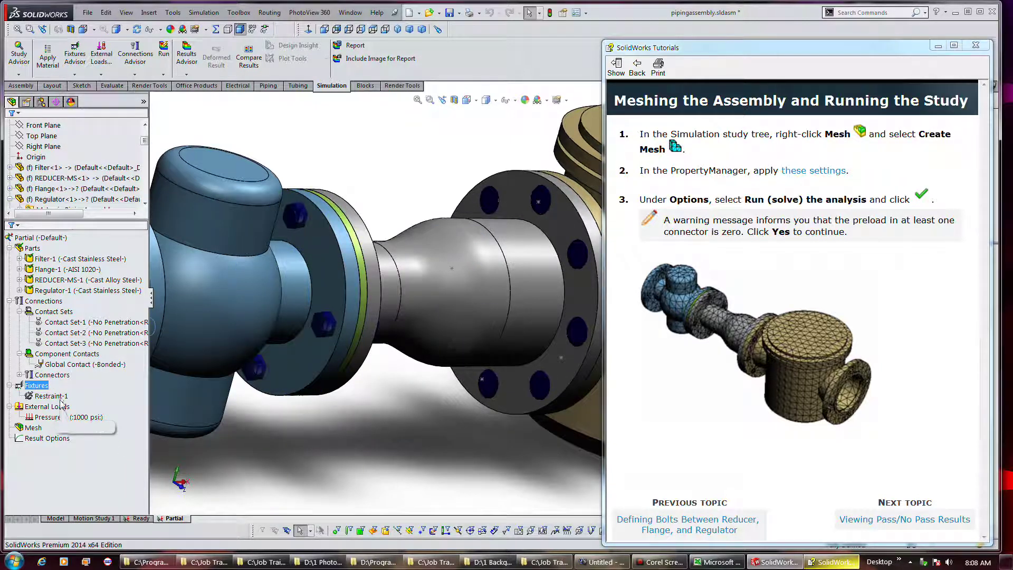
{"action": "left_click", "coordinate": [20, 375]}
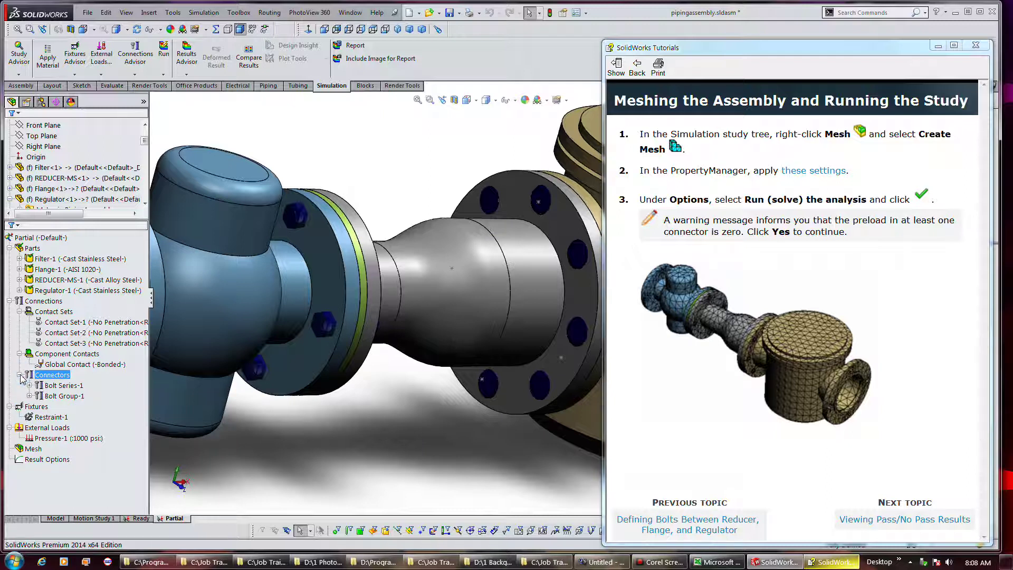
{"action": "left_click", "coordinate": [29, 386]}
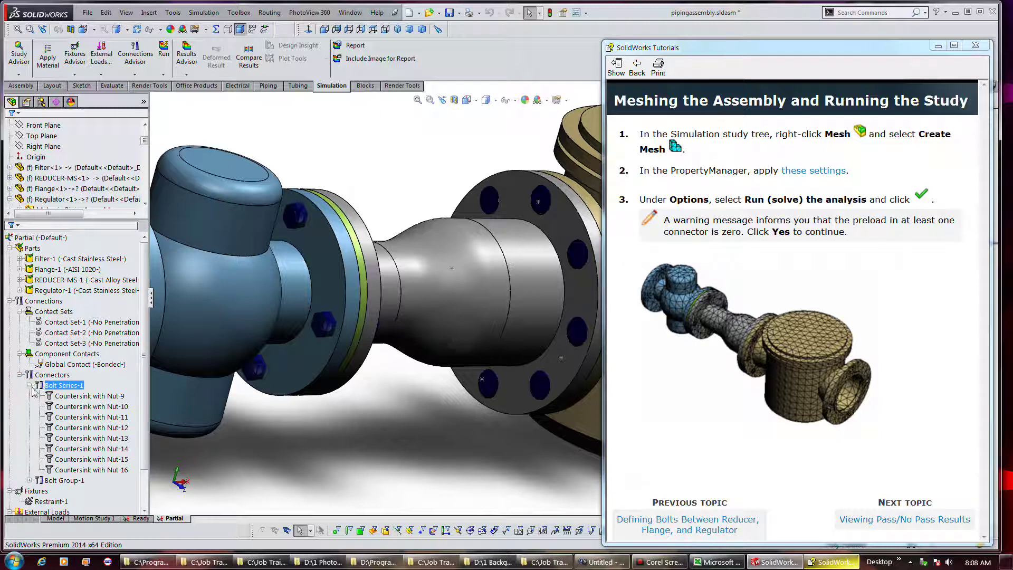
{"action": "left_click", "coordinate": [84, 417]}
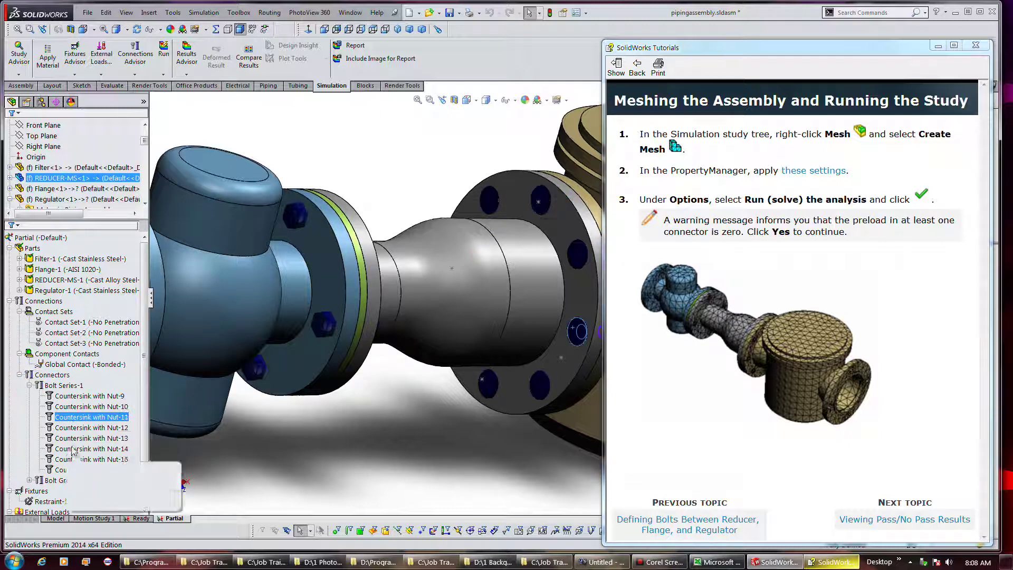
{"action": "left_click", "coordinate": [41, 481]}
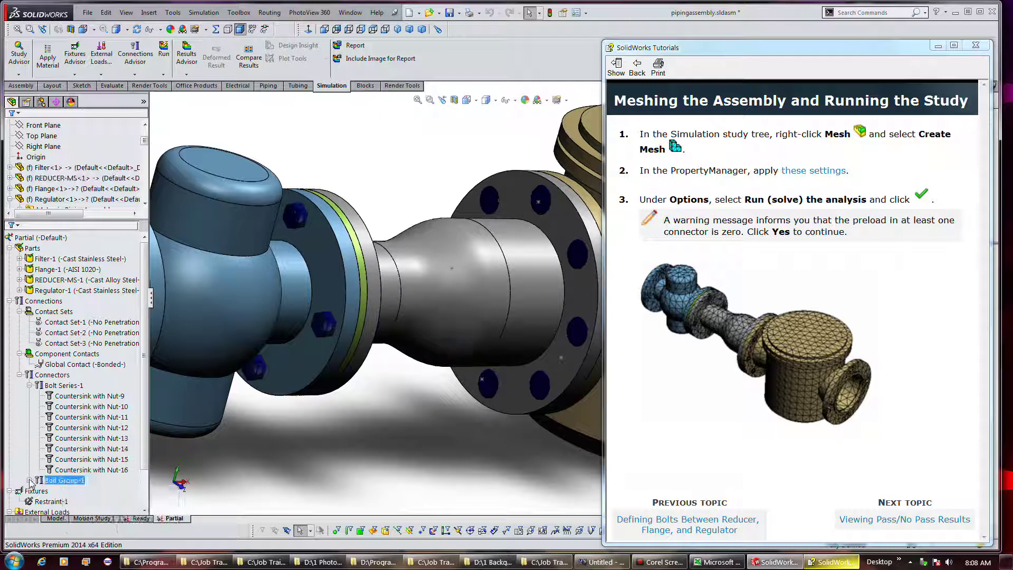
{"action": "left_click", "coordinate": [73, 491]}
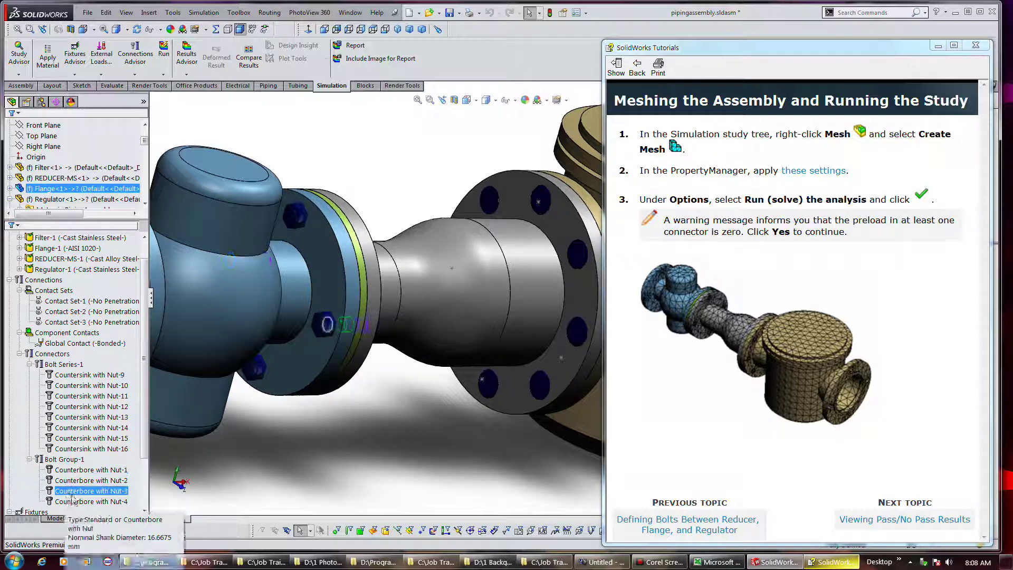
{"action": "left_click", "coordinate": [861, 329]}
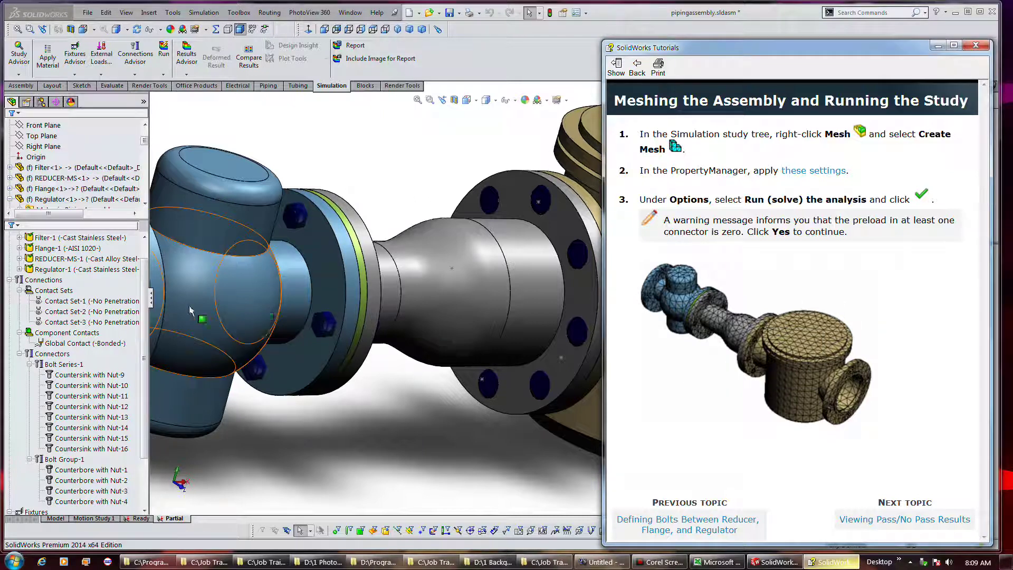
Step: Collapse Bolt Series-1 and Bolt Group-1, review Pressure-1, and bring up the Mesh commands
{"action": "left_click", "coordinate": [30, 364]}
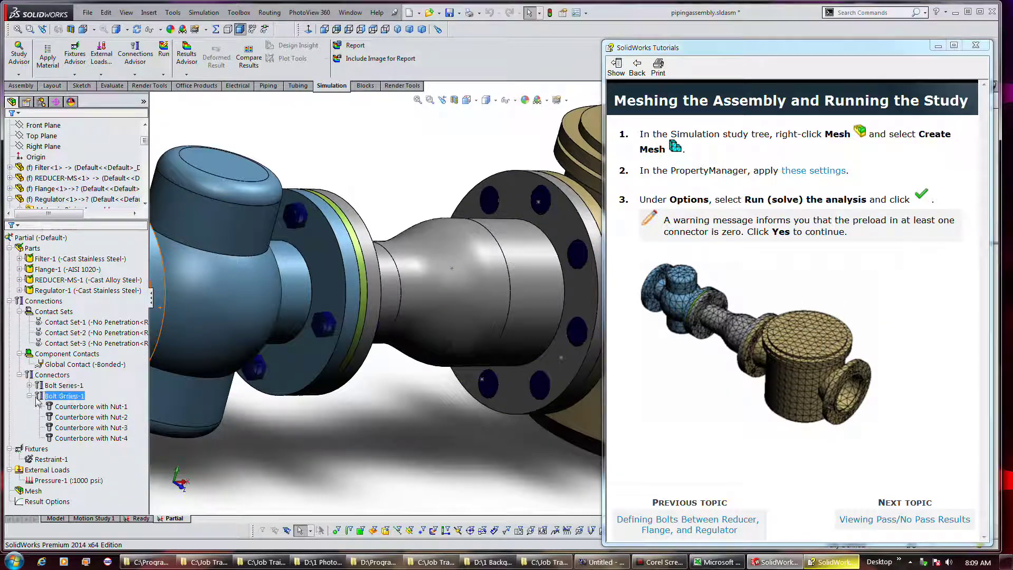
{"action": "left_click", "coordinate": [29, 396]}
{"action": "left_click", "coordinate": [71, 438]}
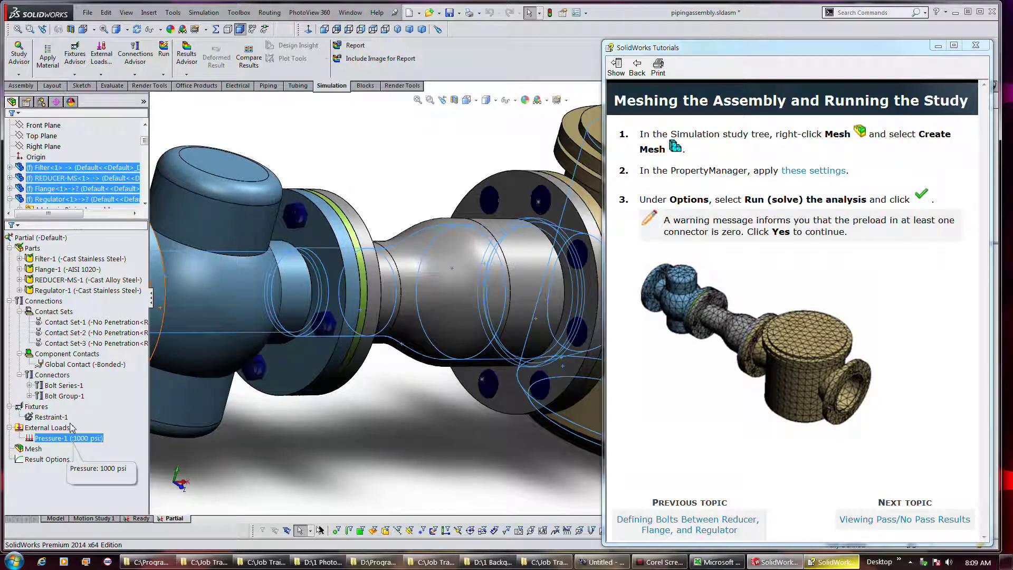
{"action": "left_click", "coordinate": [36, 407]}
{"action": "left_click", "coordinate": [88, 428]}
{"action": "left_click", "coordinate": [32, 449]}
{"action": "right_click", "coordinate": [30, 453]}
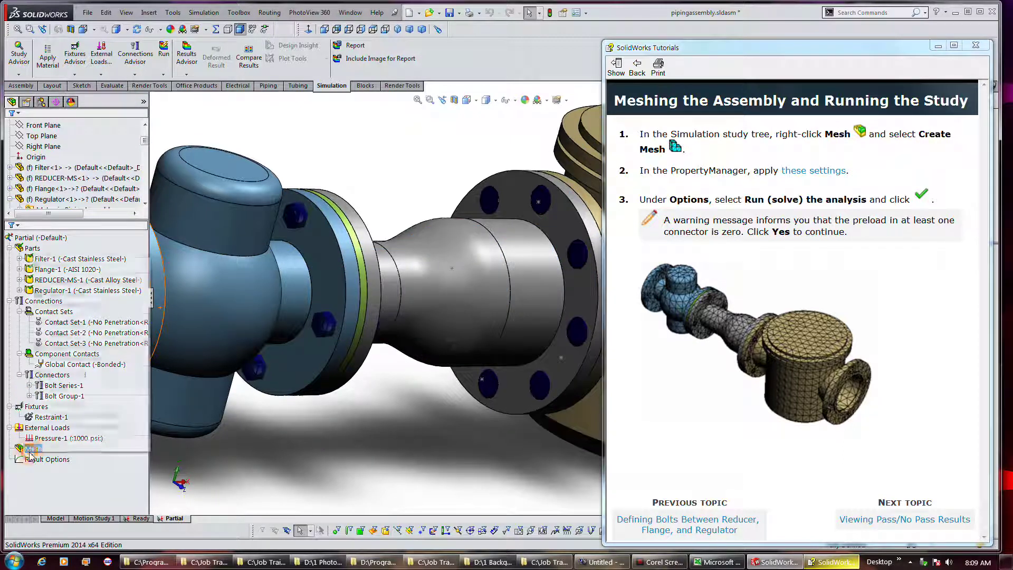
Step: Create a standard mesh with 1.19077953 in element size and 0.05953898 in tolerance
{"action": "left_click", "coordinate": [69, 294]}
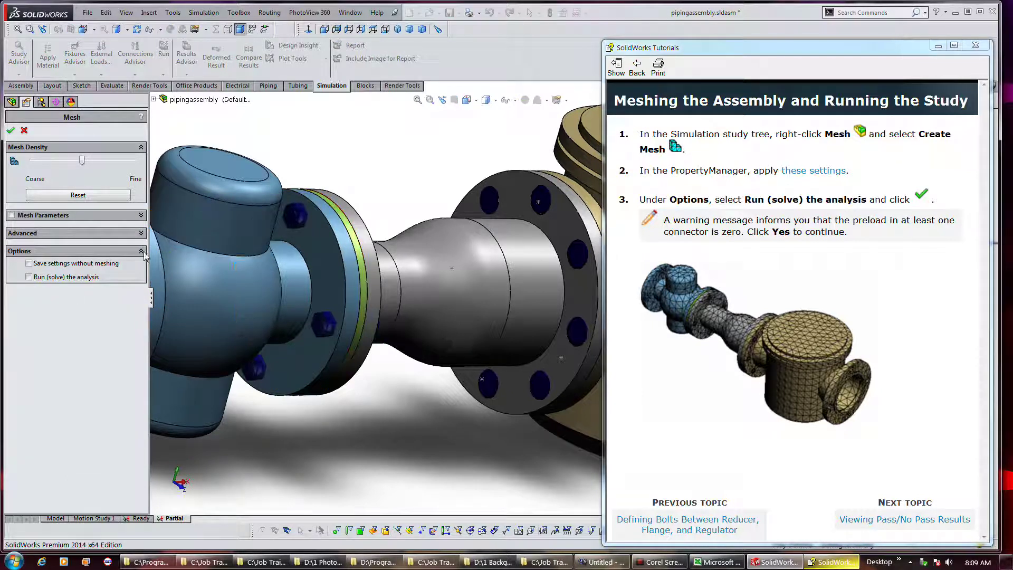
{"action": "left_click", "coordinate": [12, 215]}
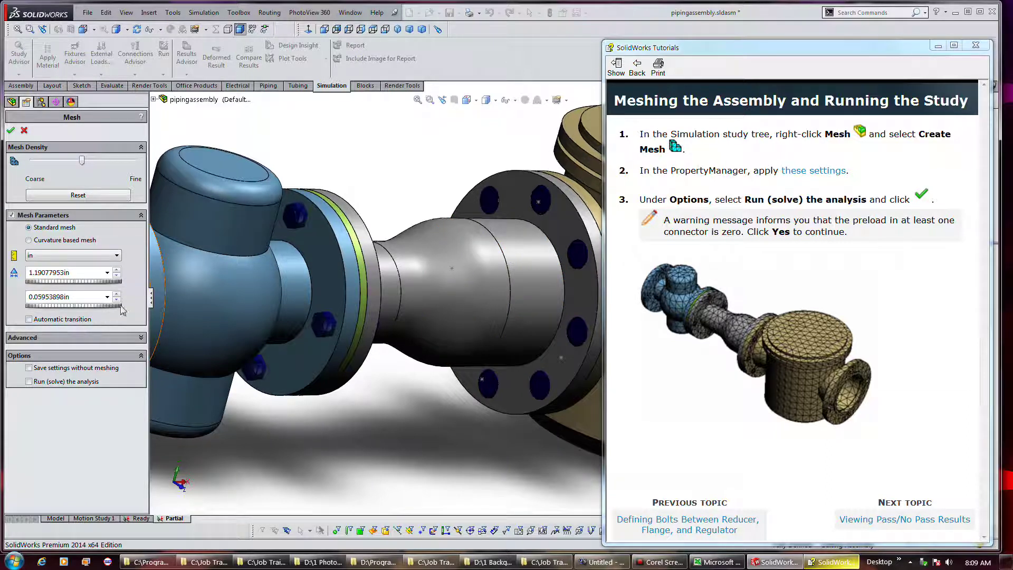
{"action": "left_click", "coordinate": [142, 338]}
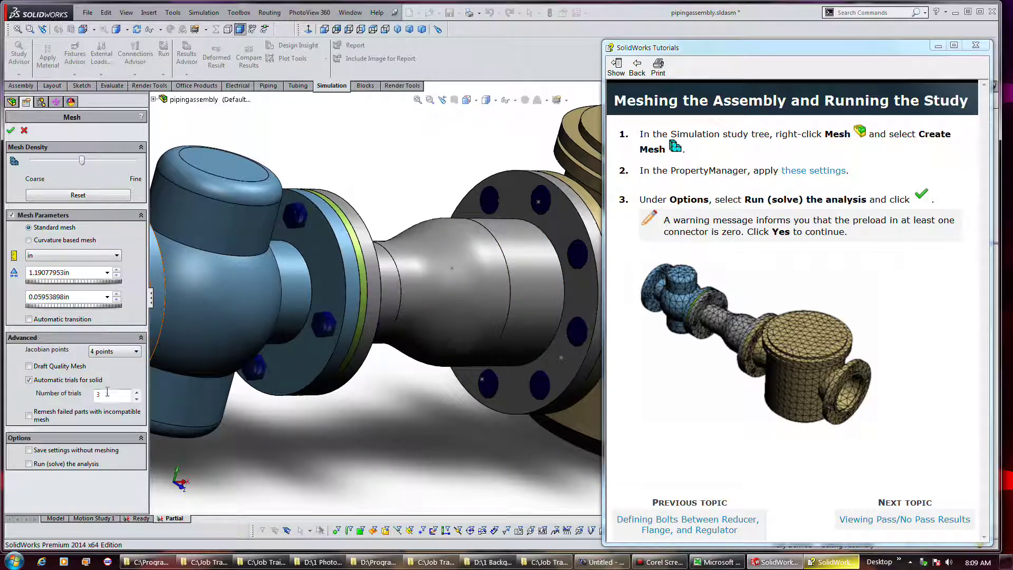
{"action": "left_click", "coordinate": [139, 440]}
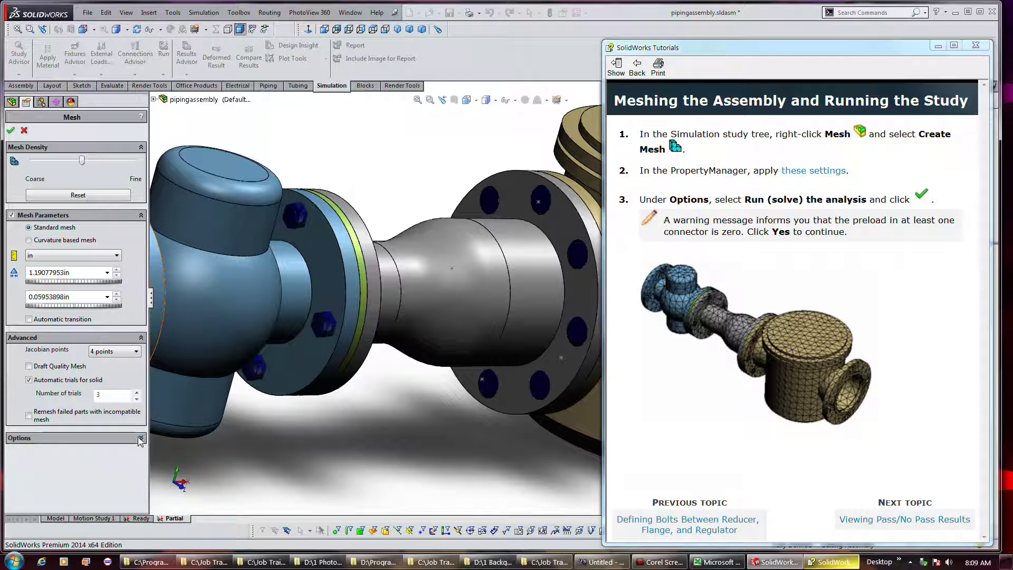
{"action": "left_click", "coordinate": [140, 438]}
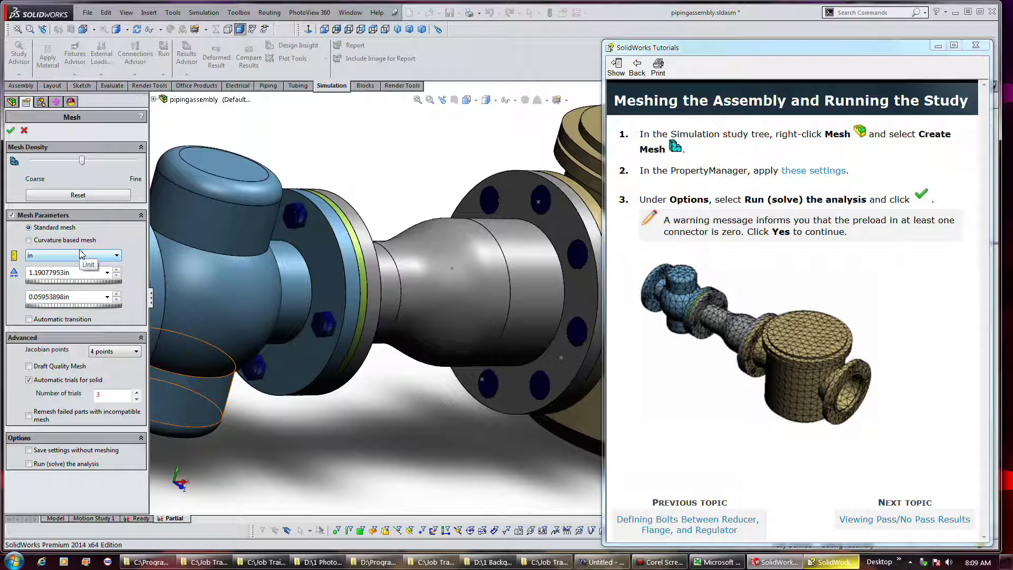
{"action": "left_click", "coordinate": [10, 131]}
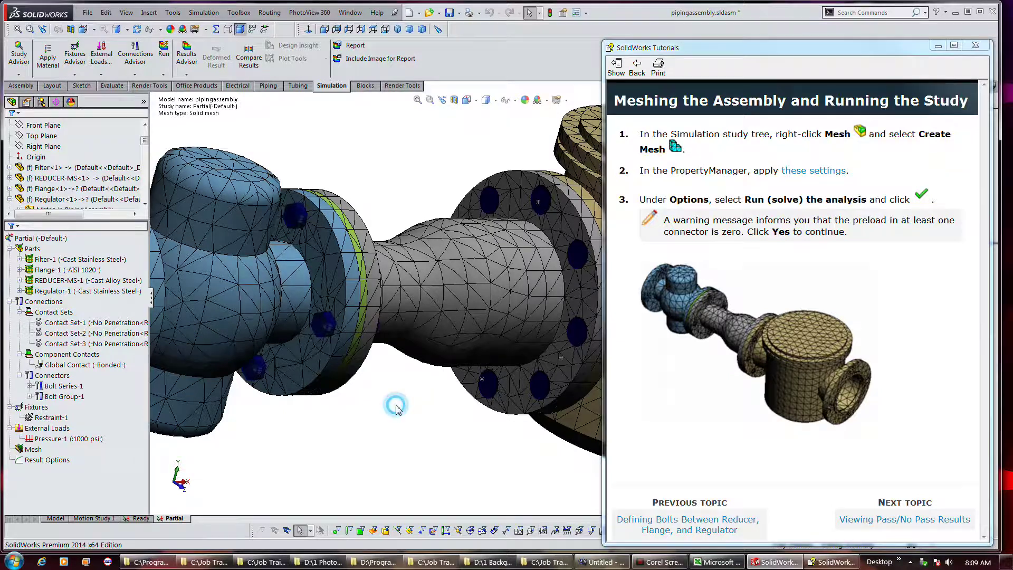
Step: Orbit the meshed assembly to show the regulator and run the analysis
{"action": "scroll", "coordinate": [366, 389], "scroll_direction": "up", "scroll_amount": 2}
{"action": "scroll", "coordinate": [367, 389], "scroll_direction": "up", "scroll_amount": 2}
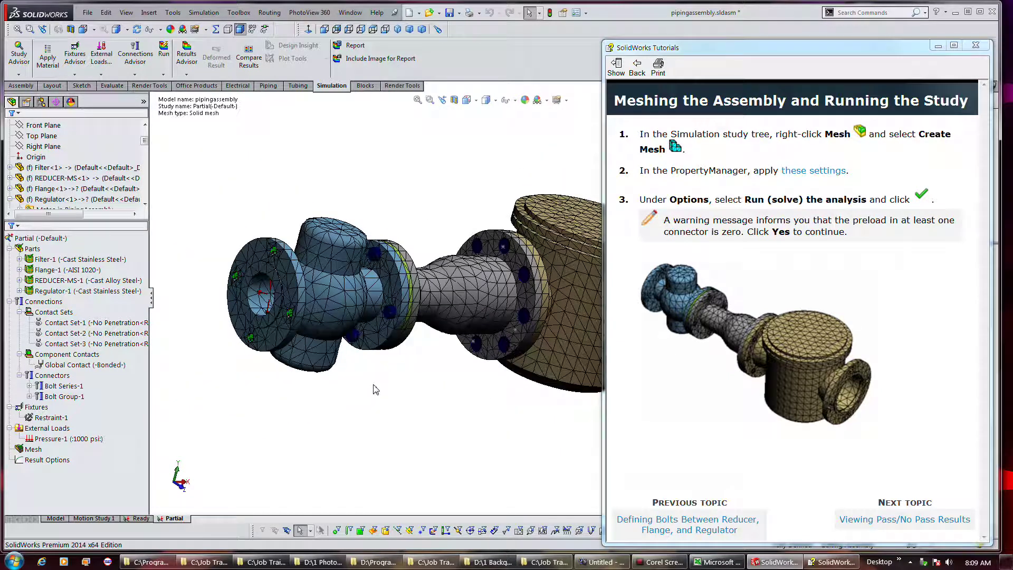
{"action": "mouse_move", "coordinate": [375, 390]}
{"action": "middle_mouse_down"}
{"action": "mouse_move", "coordinate": [409, 394]}
{"action": "mouse_move", "coordinate": [315, 400]}
{"action": "middle_mouse_up"}
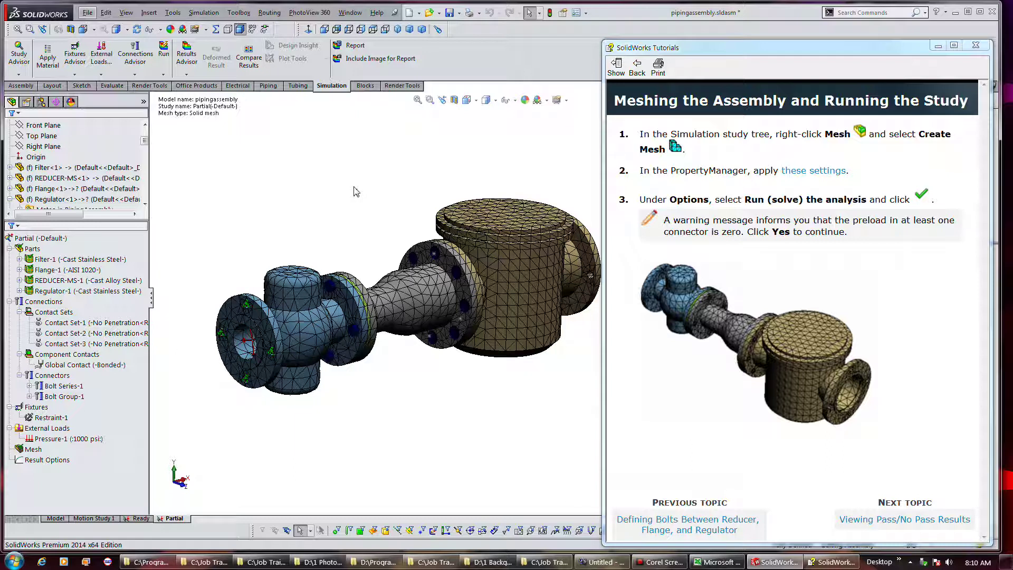
{"action": "left_click", "coordinate": [164, 50]}
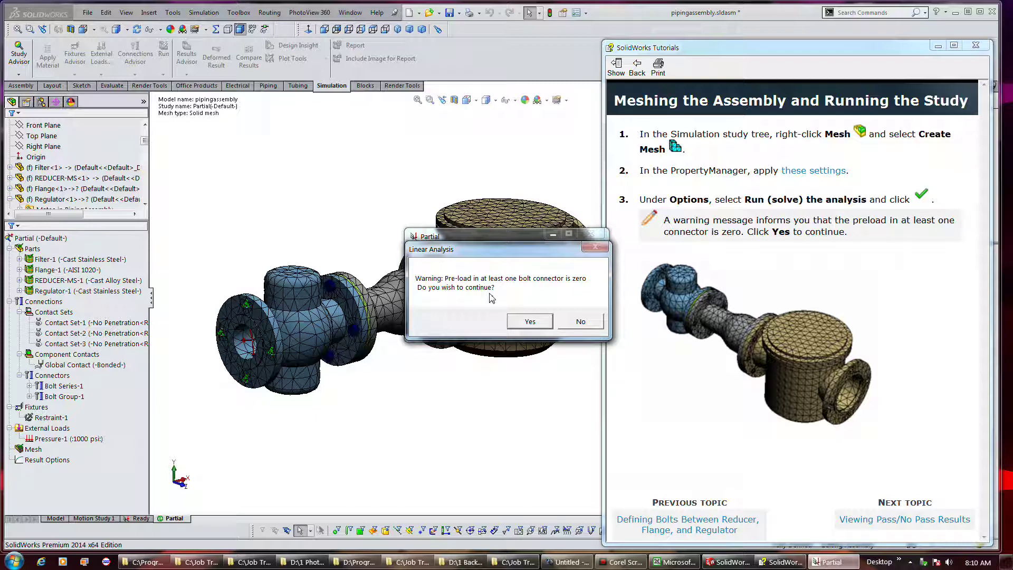
Step: Accept the zero bolt preload warning, solve, and advance the tutorial to Viewing Pass/No Pass Results
{"action": "left_click", "coordinate": [529, 322]}
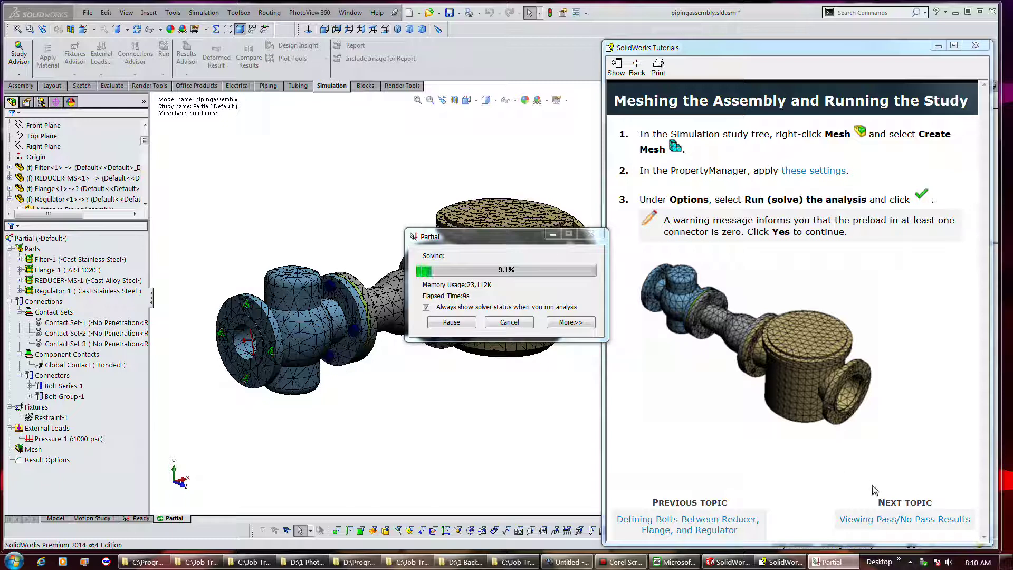
{"action": "left_click", "coordinate": [893, 520]}
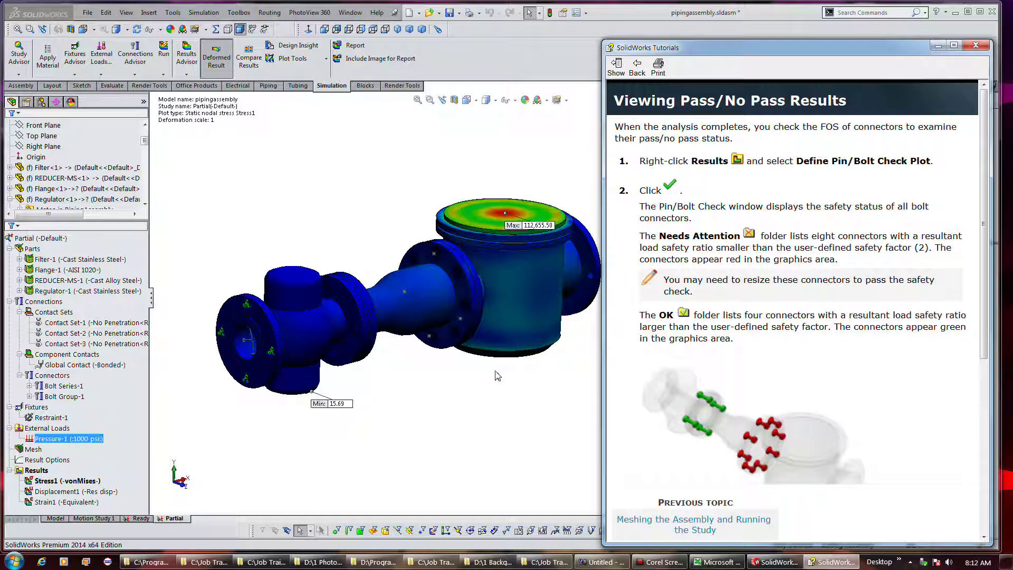
{"action": "mouse_move", "coordinate": [496, 371]}
{"action": "middle_mouse_down"}
{"action": "mouse_move", "coordinate": [428, 383]}
{"action": "mouse_move", "coordinate": [491, 369]}
{"action": "middle_mouse_up"}
Step: Fit the stress plot and move the tutorial aside to reveal the 15.69–112,655.50 psi legend
{"action": "scroll", "coordinate": [440, 369], "scroll_direction": "down", "scroll_amount": 3}
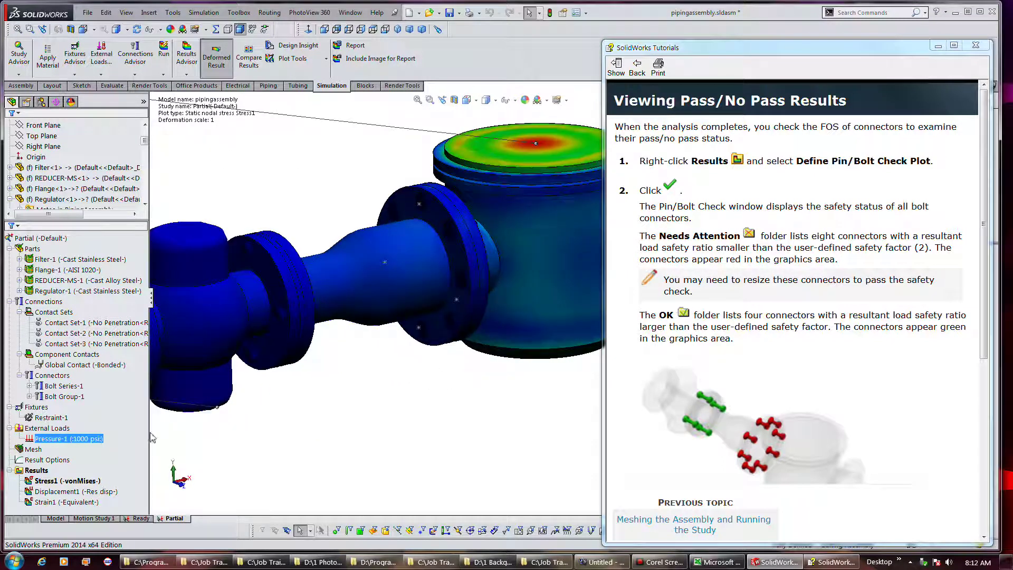
{"action": "key", "text": "f"}
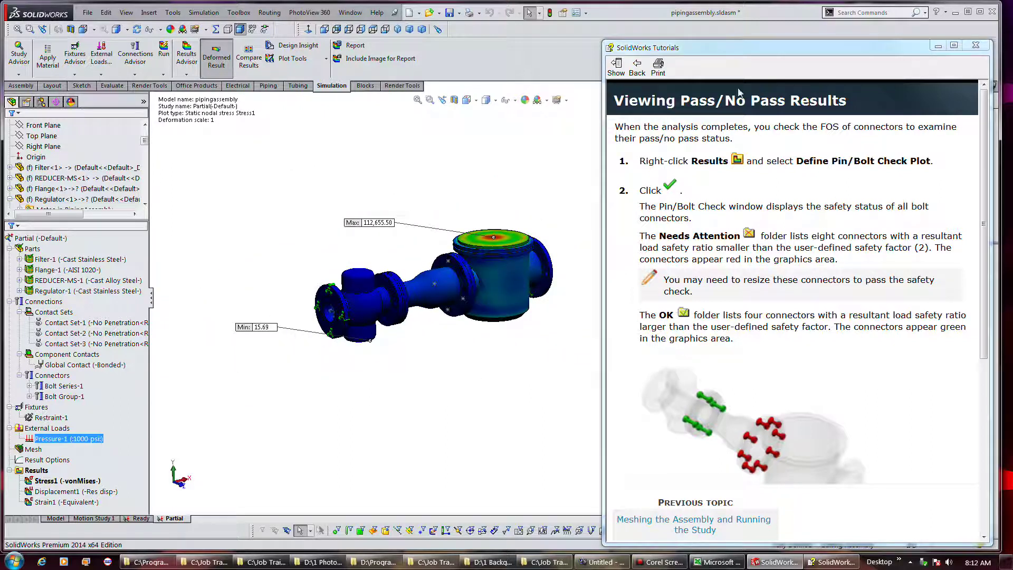
{"action": "left_click_drag", "start_coordinate": [747, 53], "coordinate": [969, 102]}
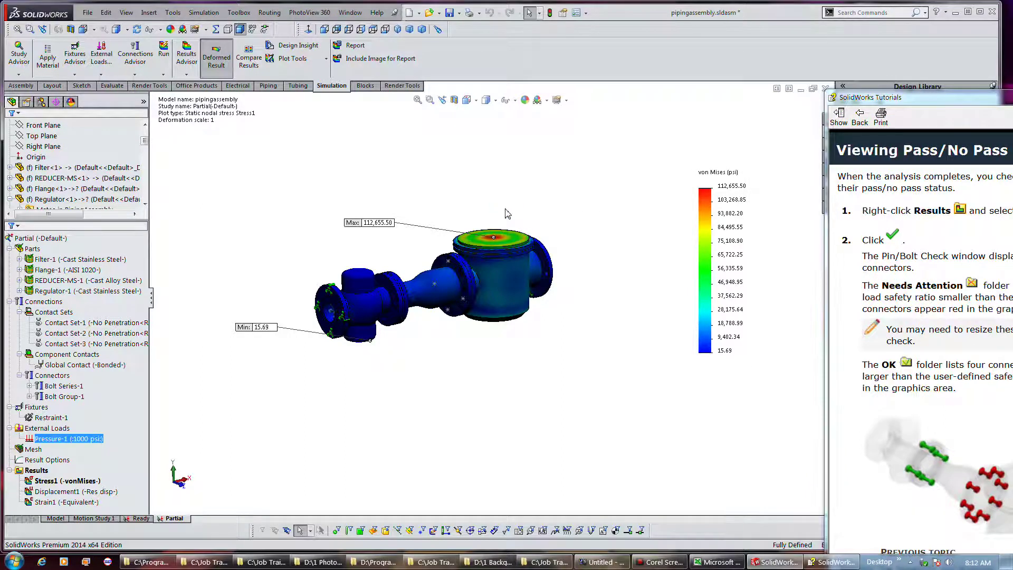
{"action": "scroll", "coordinate": [505, 211], "scroll_direction": "down", "scroll_amount": 3}
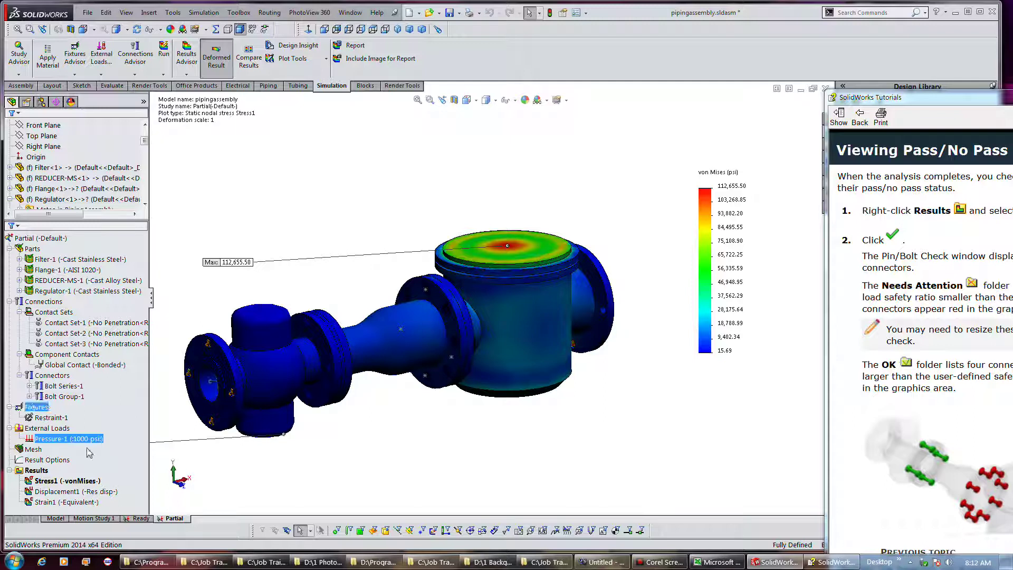
{"action": "left_click", "coordinate": [73, 441]}
{"action": "right_click", "coordinate": [73, 441]}
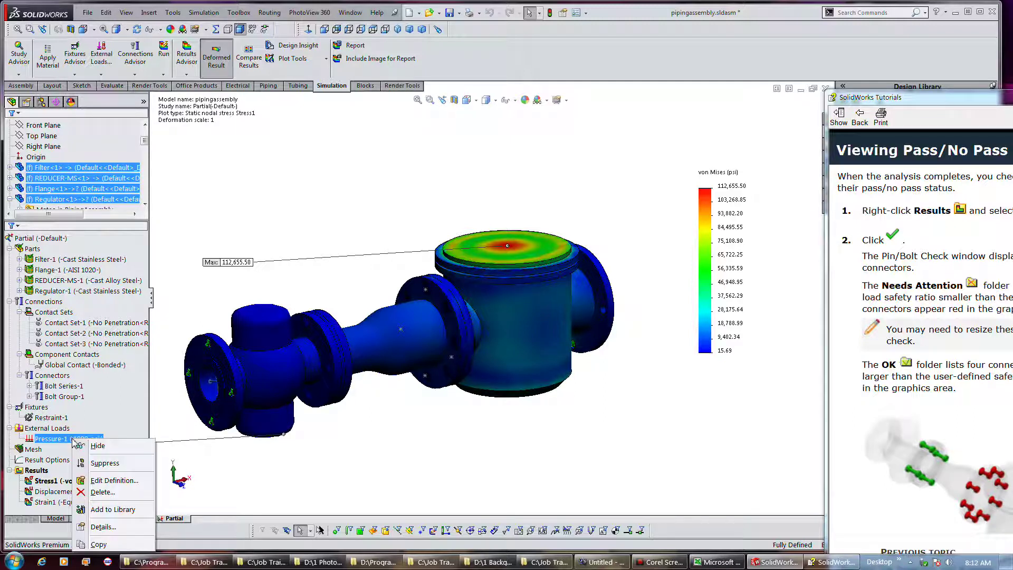
{"action": "left_click", "coordinate": [108, 482]}
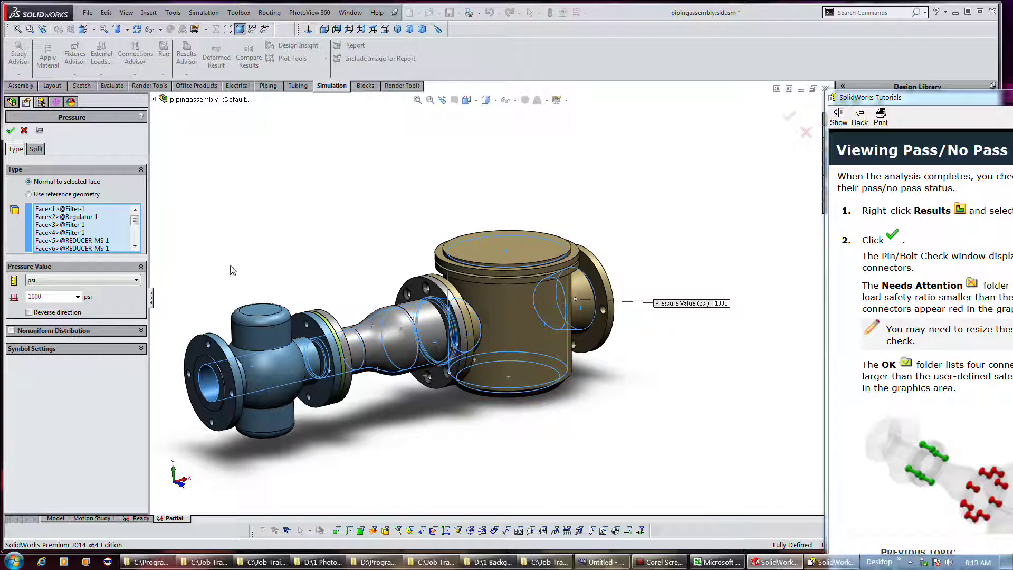
{"action": "left_click", "coordinate": [77, 350]}
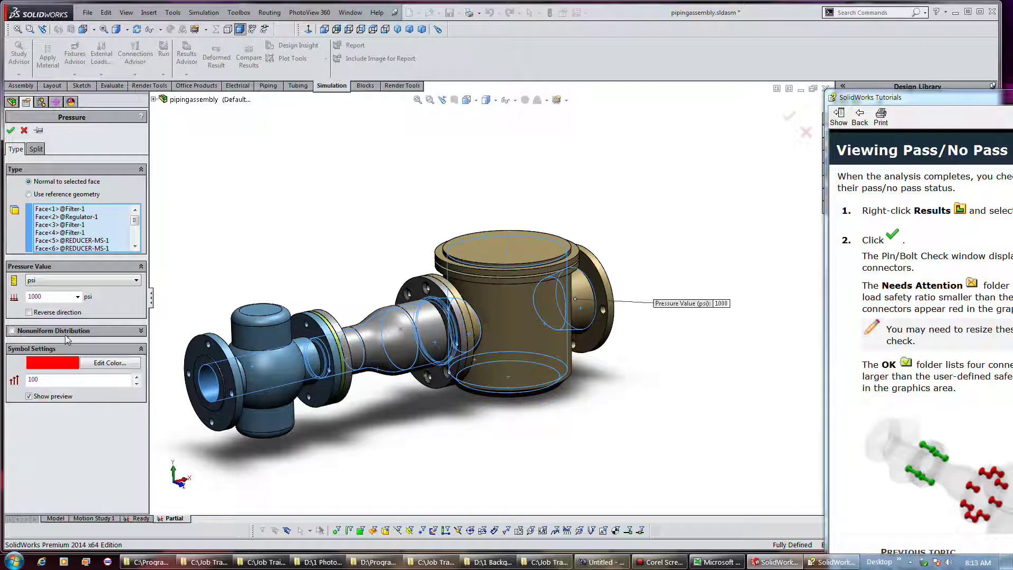
{"action": "left_click", "coordinate": [10, 130]}
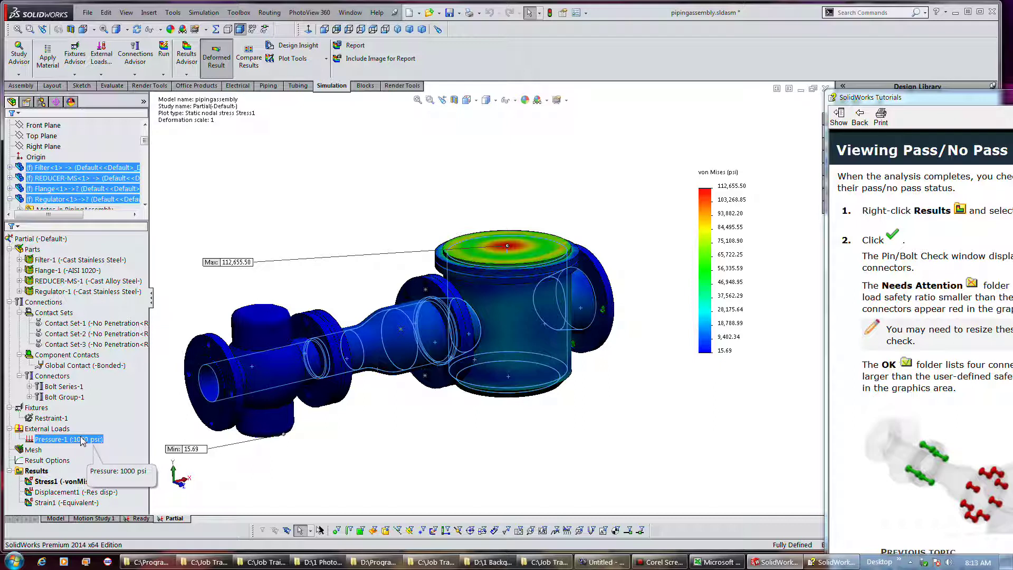
{"action": "left_click", "coordinate": [385, 457]}
Step: Define a Pin/Bolt Check plot from Results, flagging eight failing and four passing bolts
{"action": "left_click", "coordinate": [85, 441]}
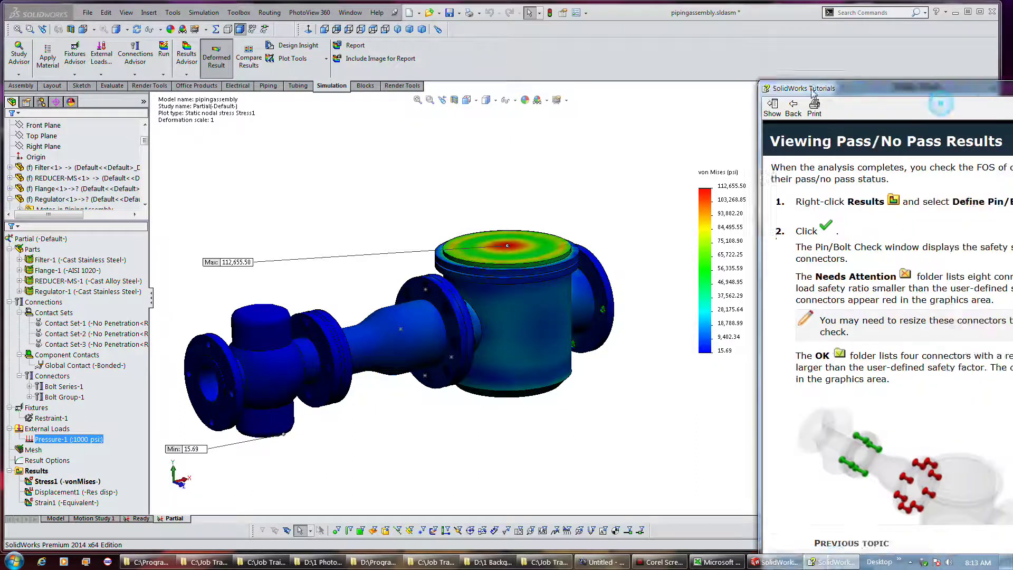
{"action": "left_click_drag", "start_coordinate": [943, 109], "coordinate": [696, 61]}
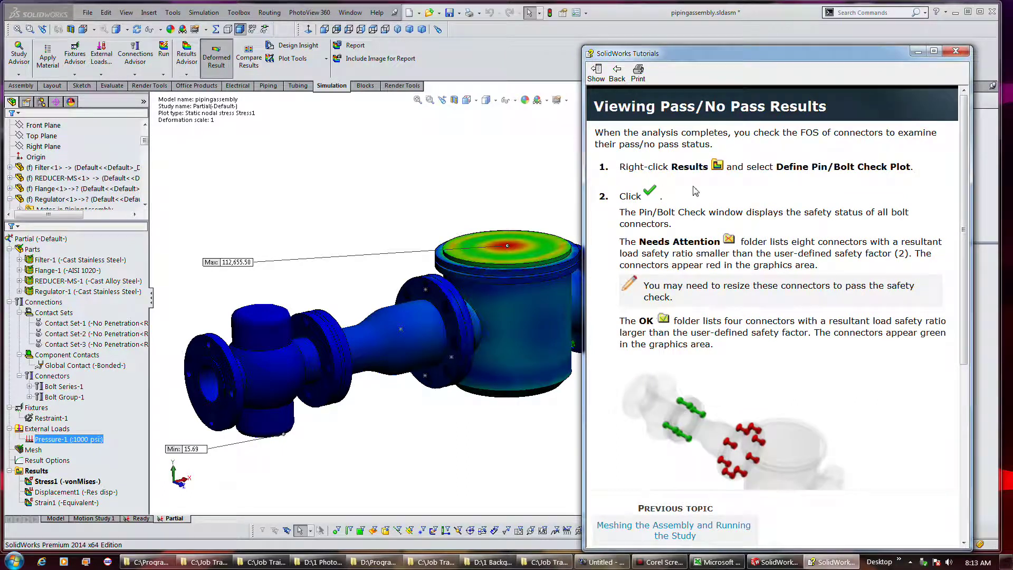
{"action": "right_click", "coordinate": [36, 471]}
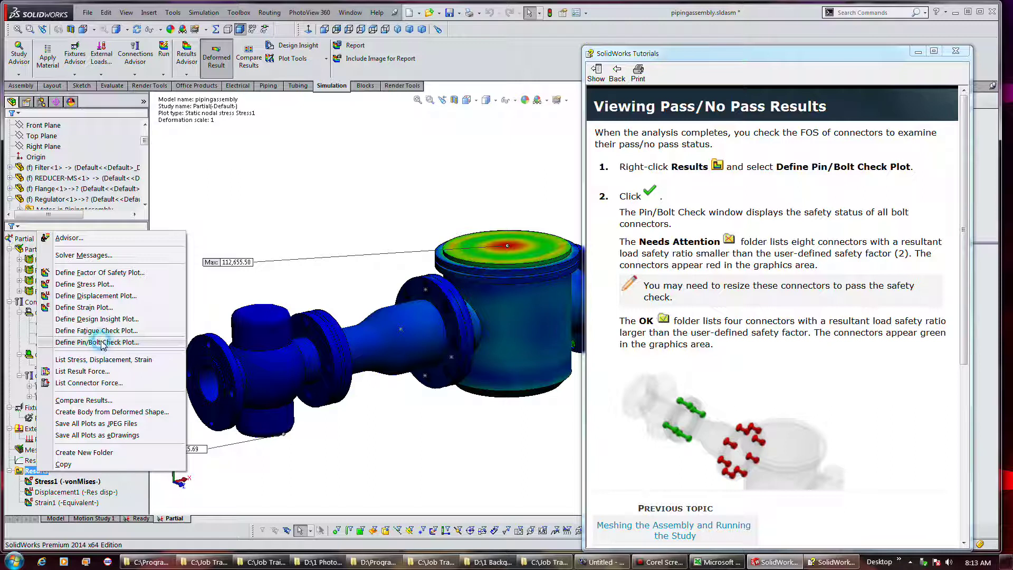
{"action": "left_click", "coordinate": [103, 342]}
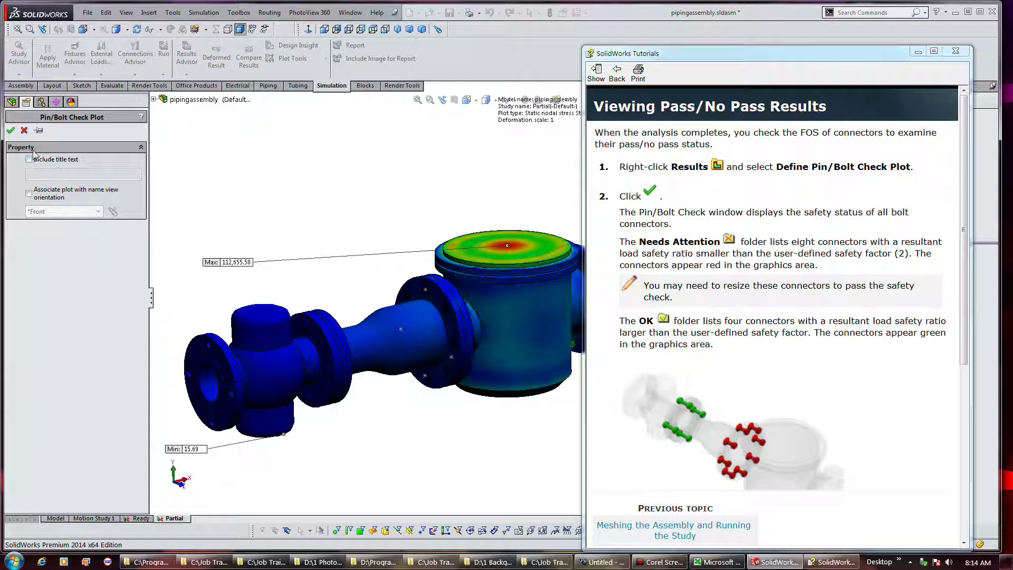
{"action": "left_click", "coordinate": [11, 130]}
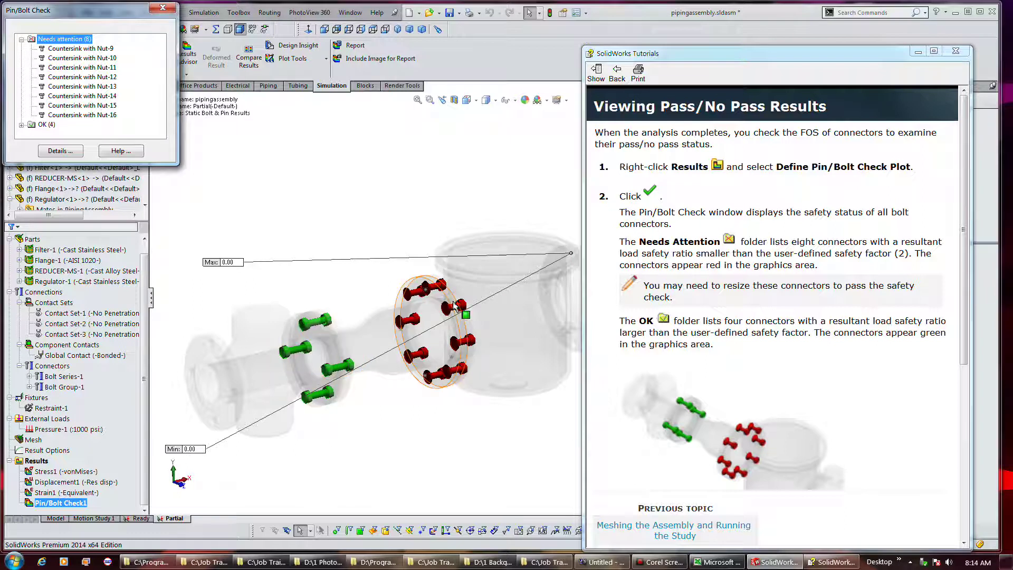
{"action": "left_click", "coordinate": [335, 338]}
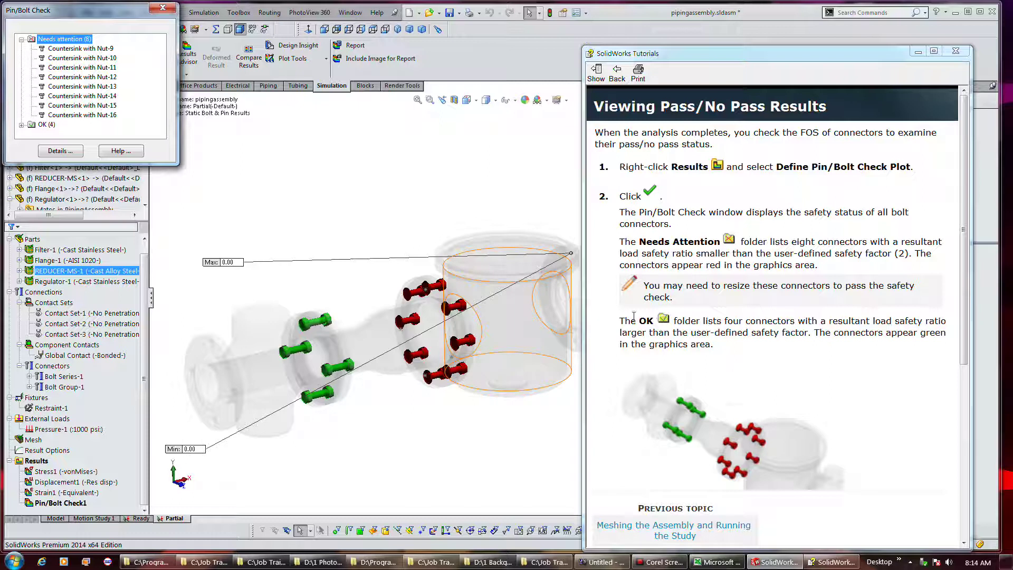
{"action": "left_click", "coordinate": [859, 351]}
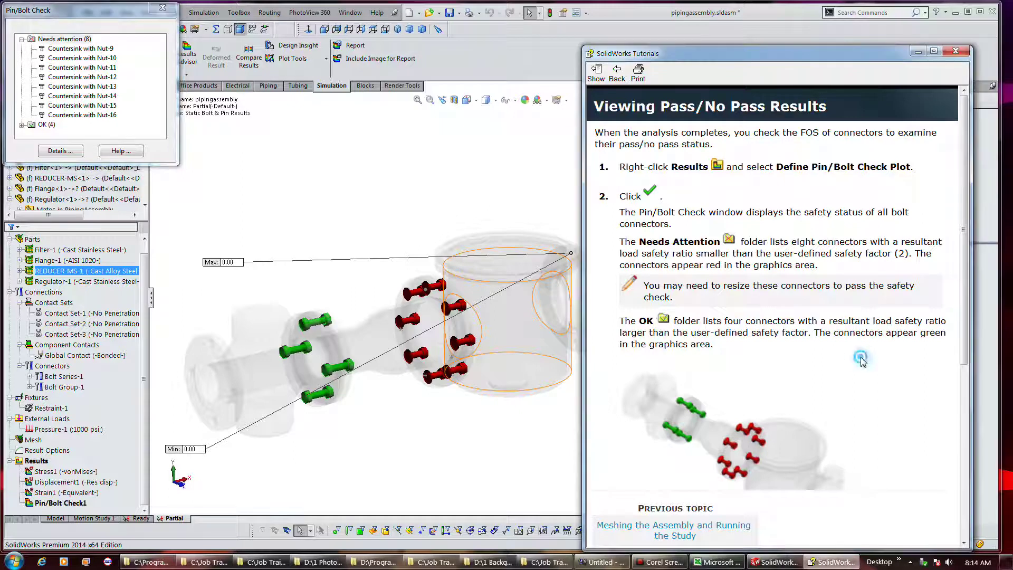
{"action": "scroll", "coordinate": [860, 354], "scroll_direction": "down", "scroll_amount": 2}
{"action": "scroll", "coordinate": [862, 360], "scroll_direction": "down", "scroll_amount": 2}
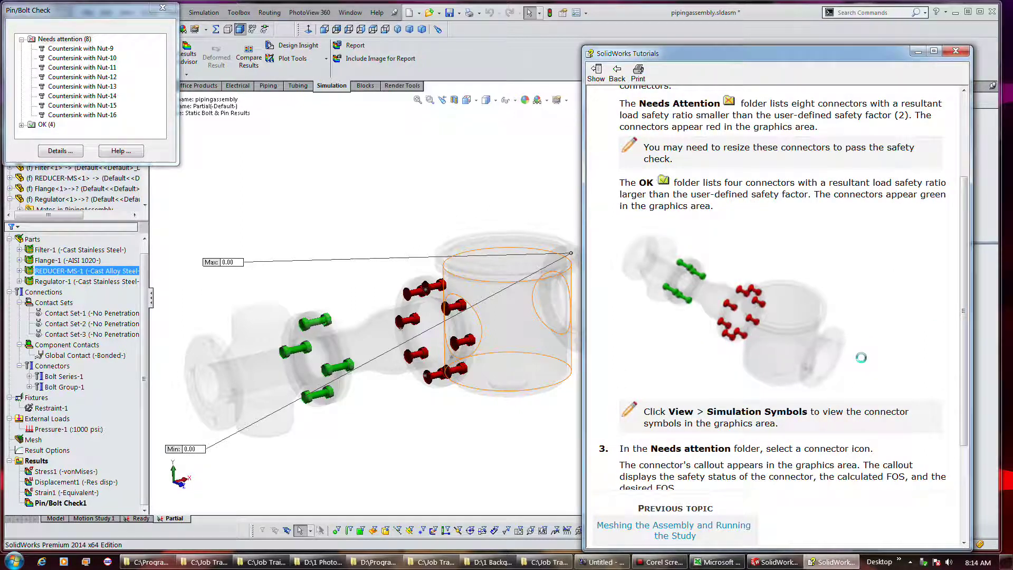
{"action": "scroll", "coordinate": [861, 358], "scroll_direction": "down", "scroll_amount": 3}
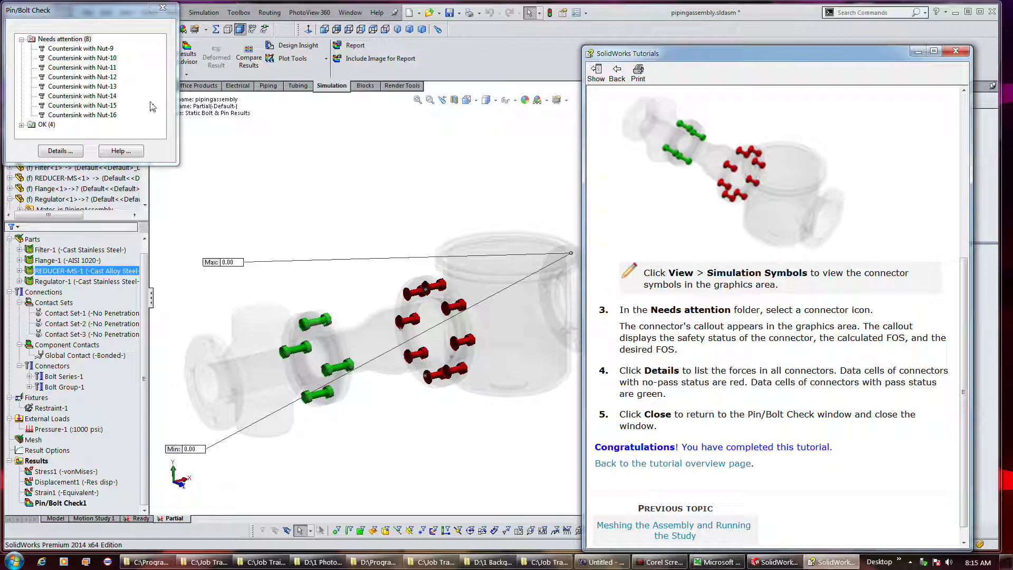
Step: Read the FOS callouts of failing Countersink with Nut-9, Nut-12, Nut-14, Nut-15, Nut-16 and Nut-13
{"action": "left_click", "coordinate": [72, 49]}
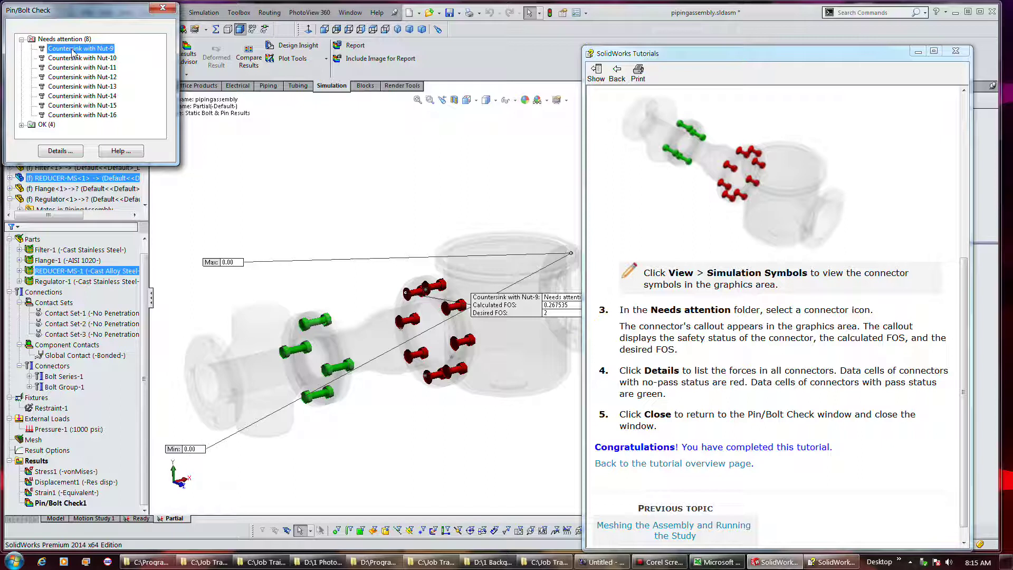
{"action": "mouse_move", "coordinate": [728, 60]}
{"action": "left_mouse_down"}
{"action": "mouse_move", "coordinate": [906, 64]}
{"action": "mouse_move", "coordinate": [729, 54]}
{"action": "left_mouse_up"}
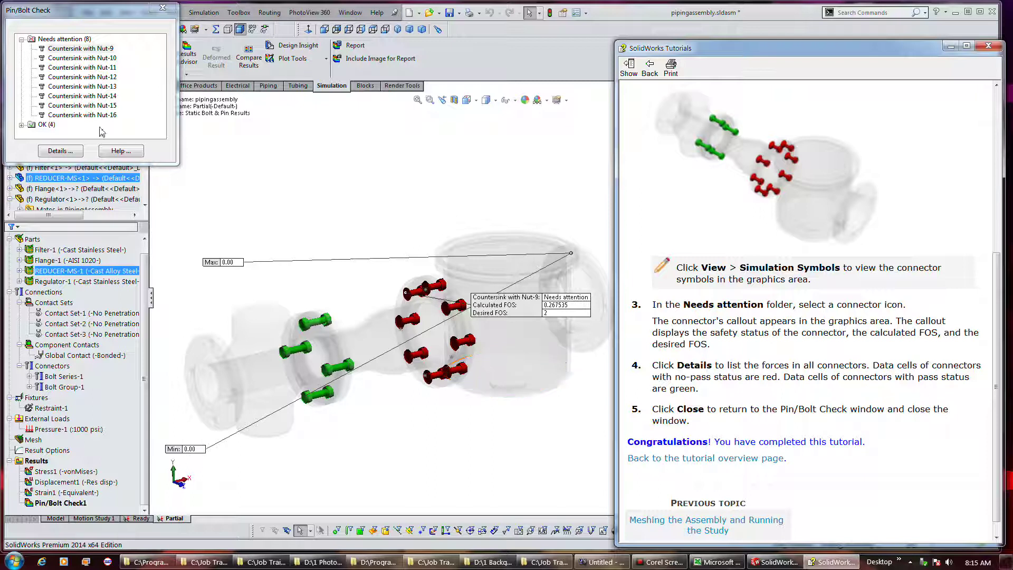
{"action": "left_click", "coordinate": [82, 78]}
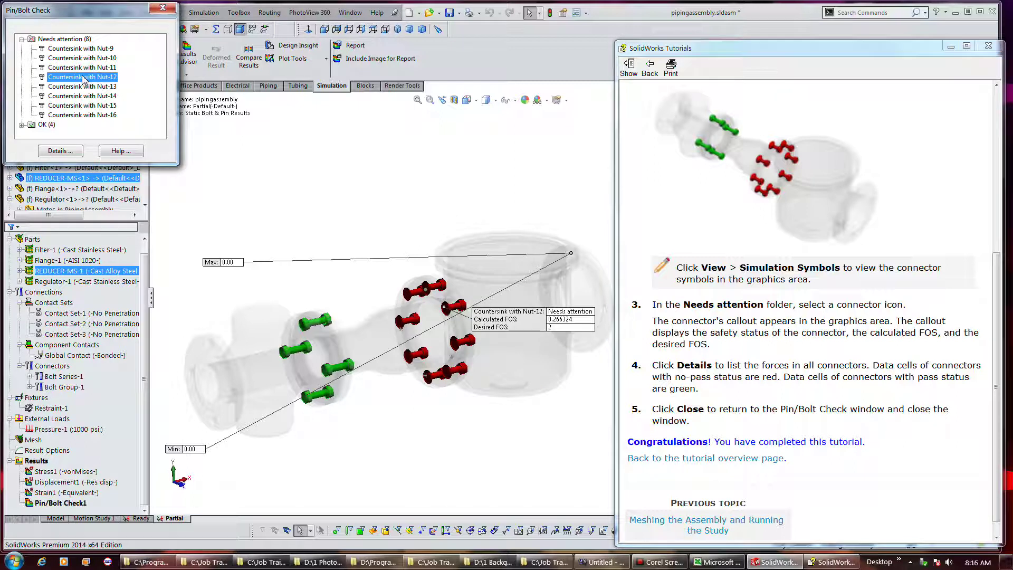
{"action": "left_click", "coordinate": [78, 96]}
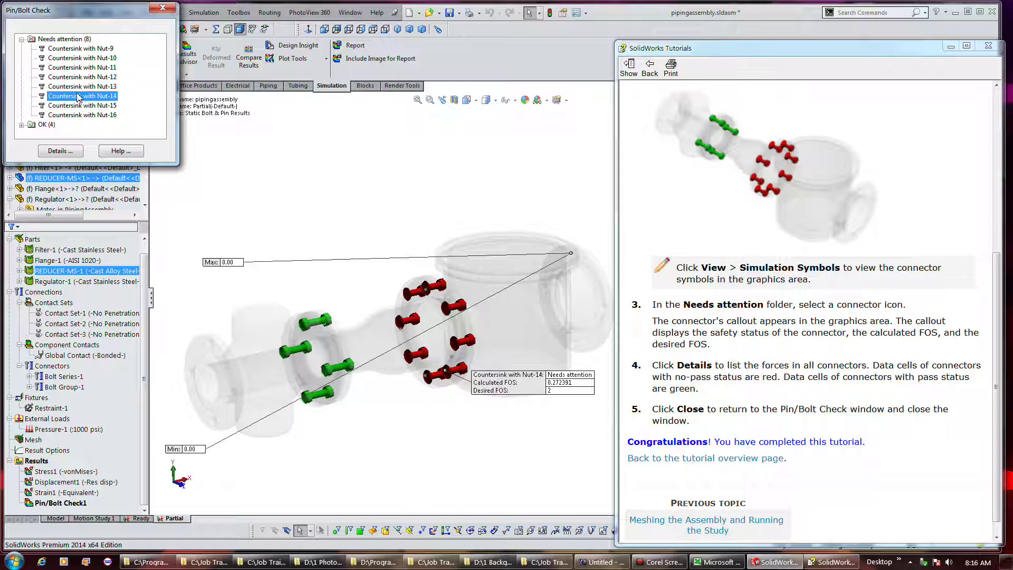
{"action": "left_click", "coordinate": [78, 106]}
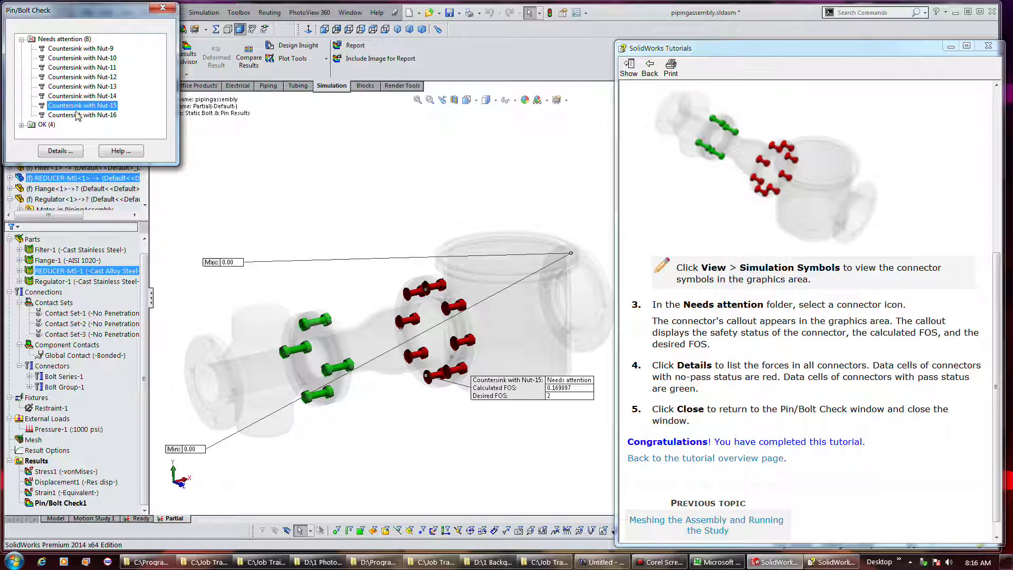
{"action": "left_click", "coordinate": [78, 115]}
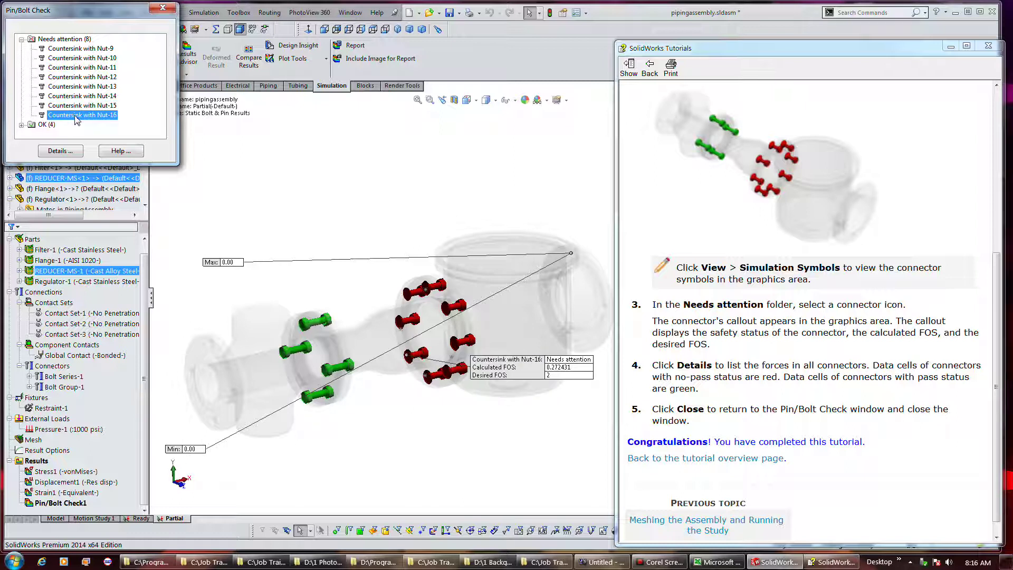
{"action": "left_click", "coordinate": [77, 88]}
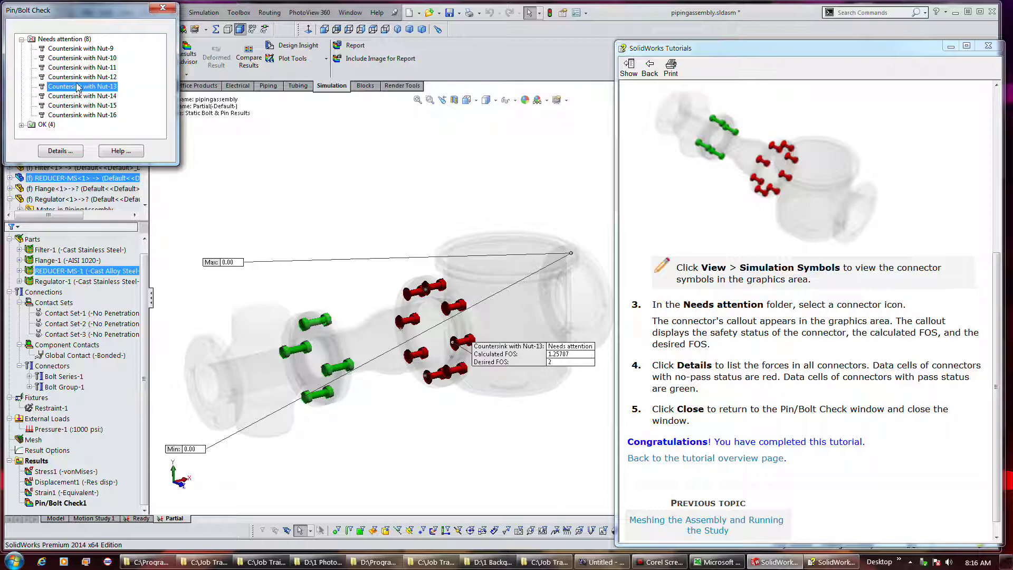
Step: Re-check FOS callouts for Countersink with Nut-12, Nut-11, Nut-10, Nut-9, Nut-16 and Nut-15
{"action": "left_click", "coordinate": [77, 77]}
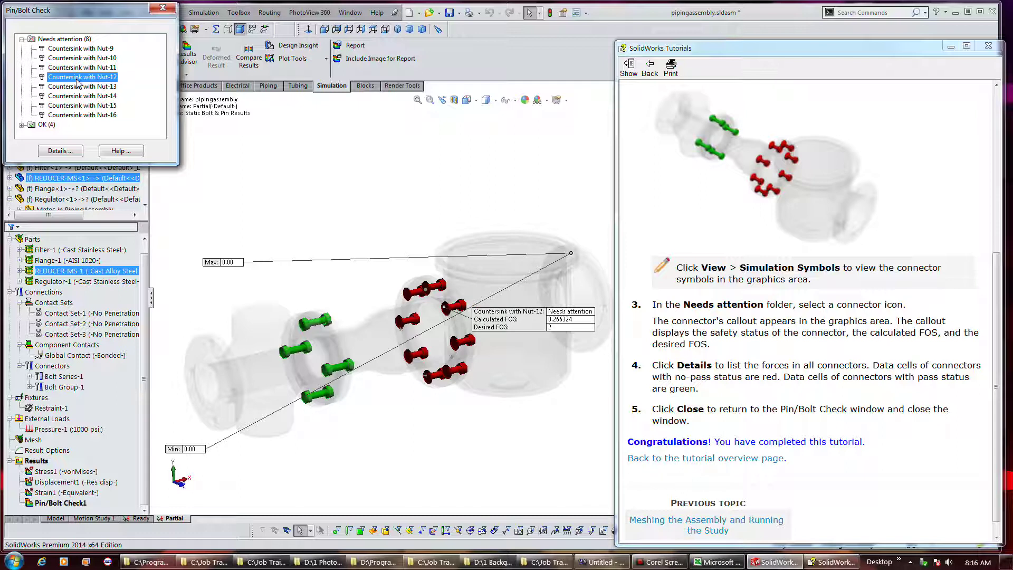
{"action": "left_click", "coordinate": [79, 68]}
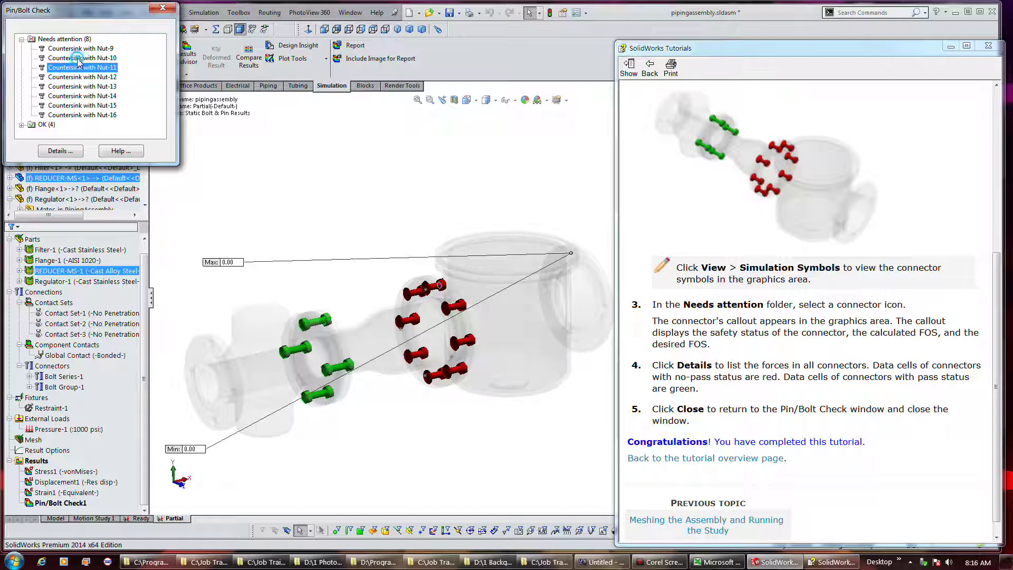
{"action": "left_click", "coordinate": [78, 58]}
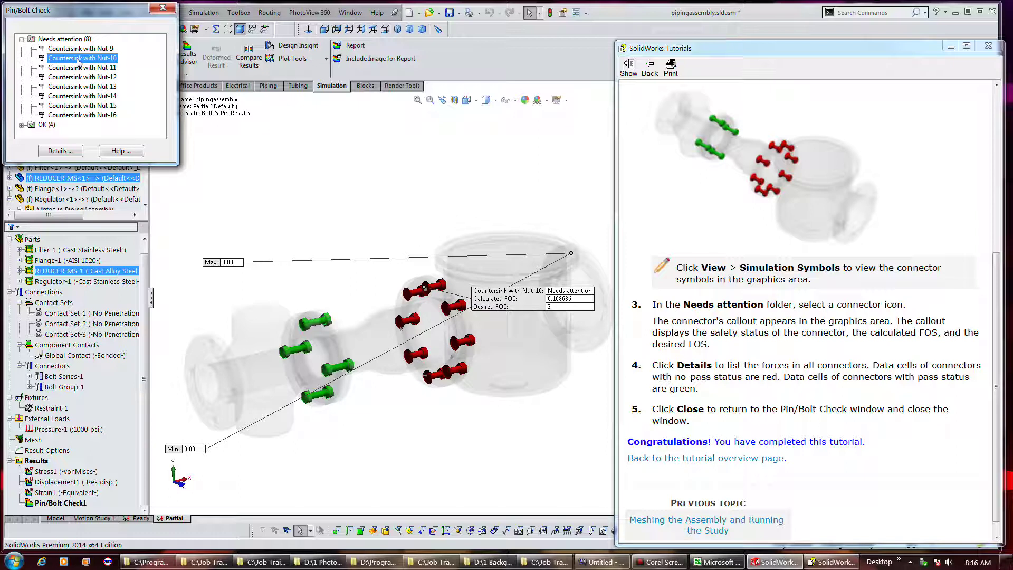
{"action": "left_click", "coordinate": [78, 49]}
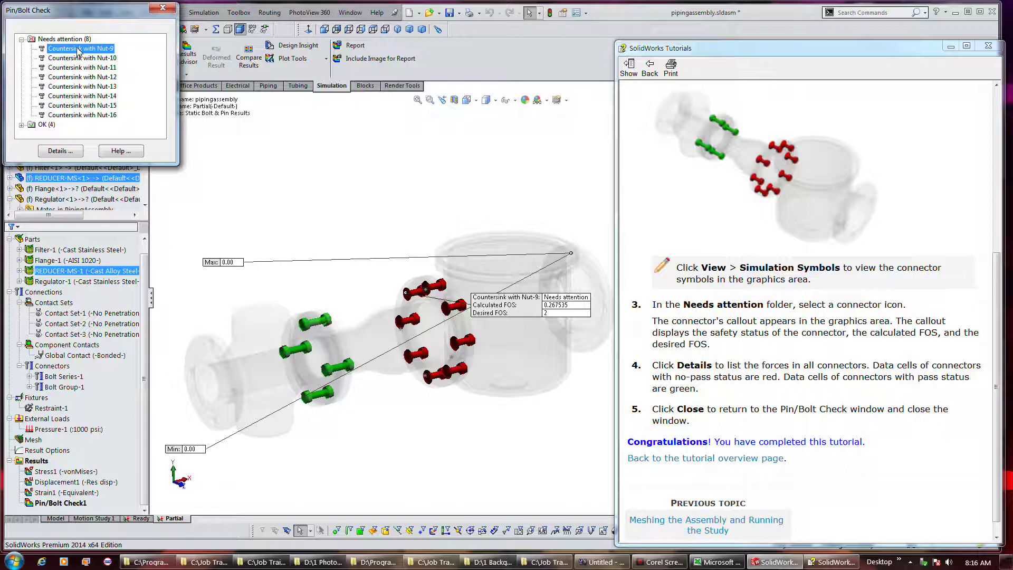
{"action": "left_click", "coordinate": [83, 115]}
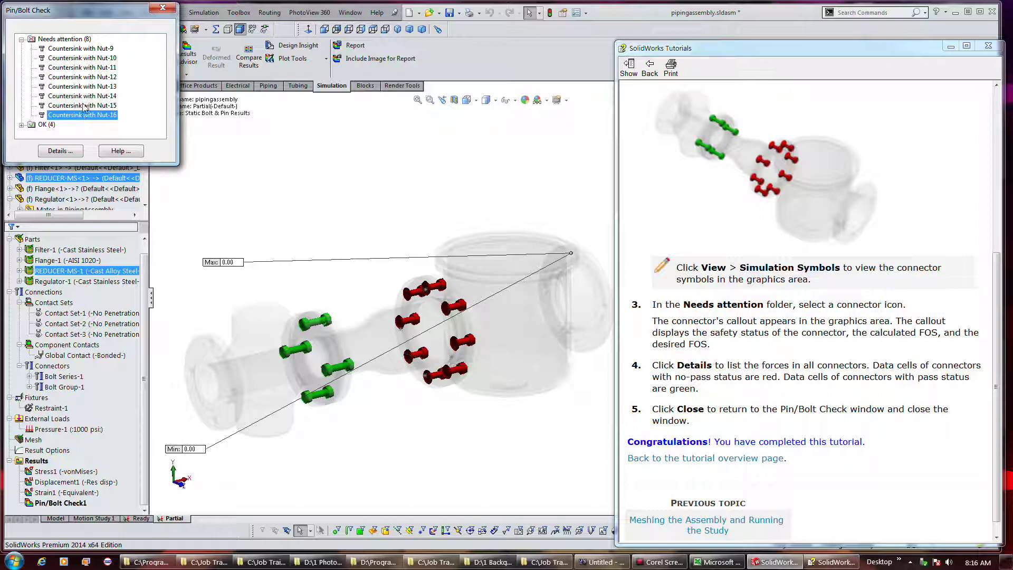
{"action": "left_click", "coordinate": [84, 106]}
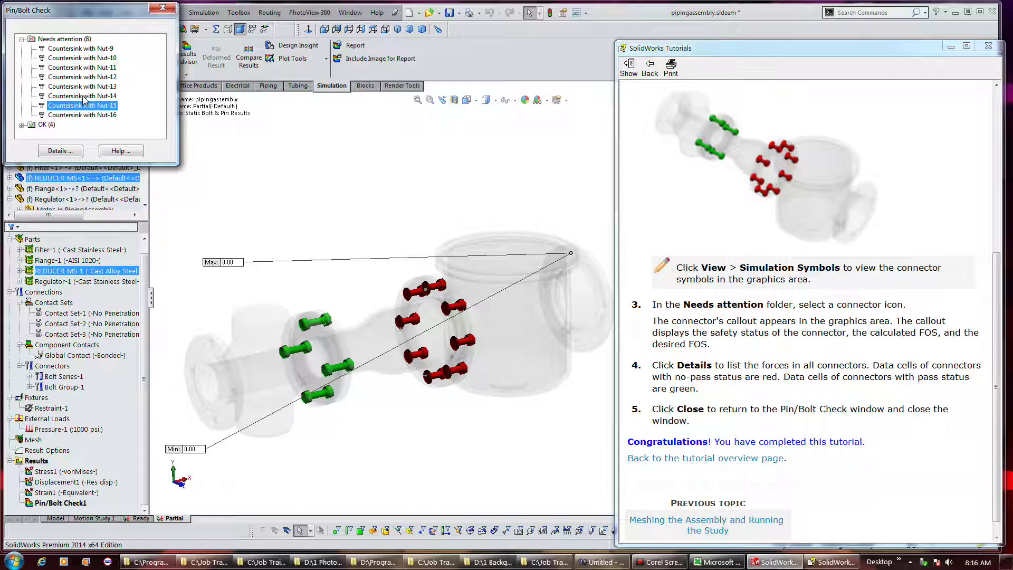
Step: Review FOS of passing Counterbore with Nut-4 to Nut-1, then open the Connector Force details
{"action": "left_click", "coordinate": [21, 124]}
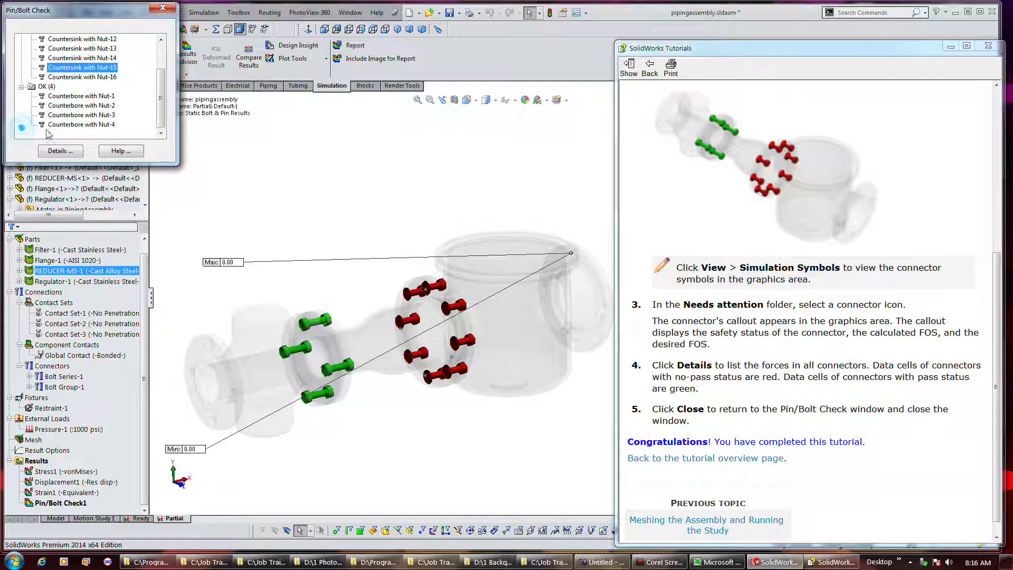
{"action": "left_click", "coordinate": [60, 125]}
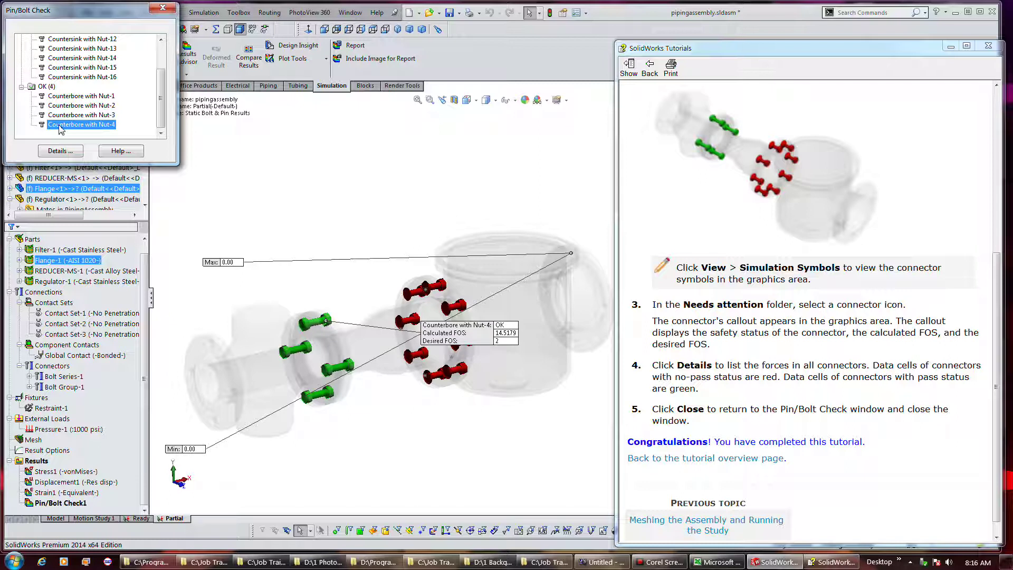
{"action": "left_click", "coordinate": [64, 115]}
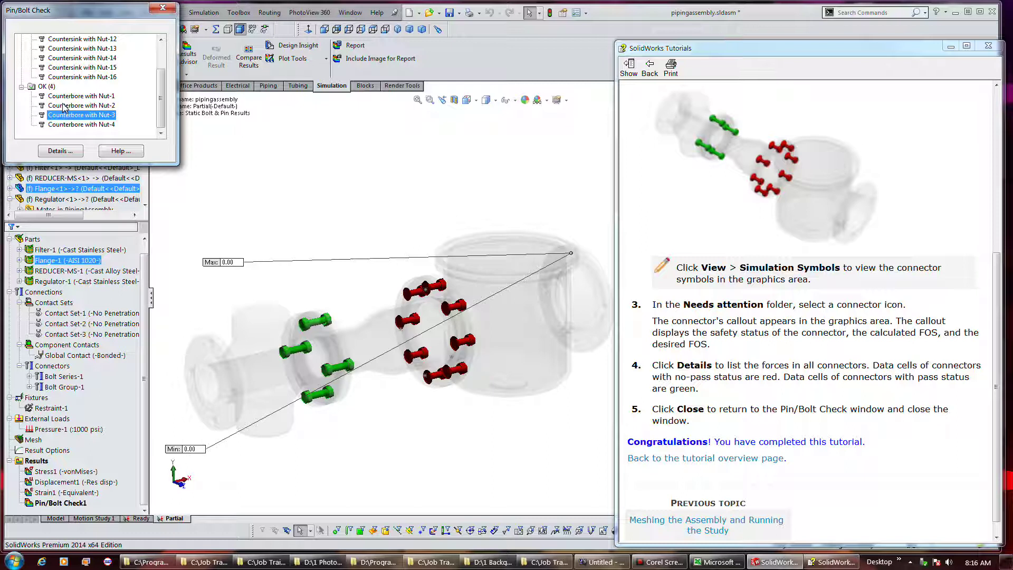
{"action": "left_click", "coordinate": [64, 106]}
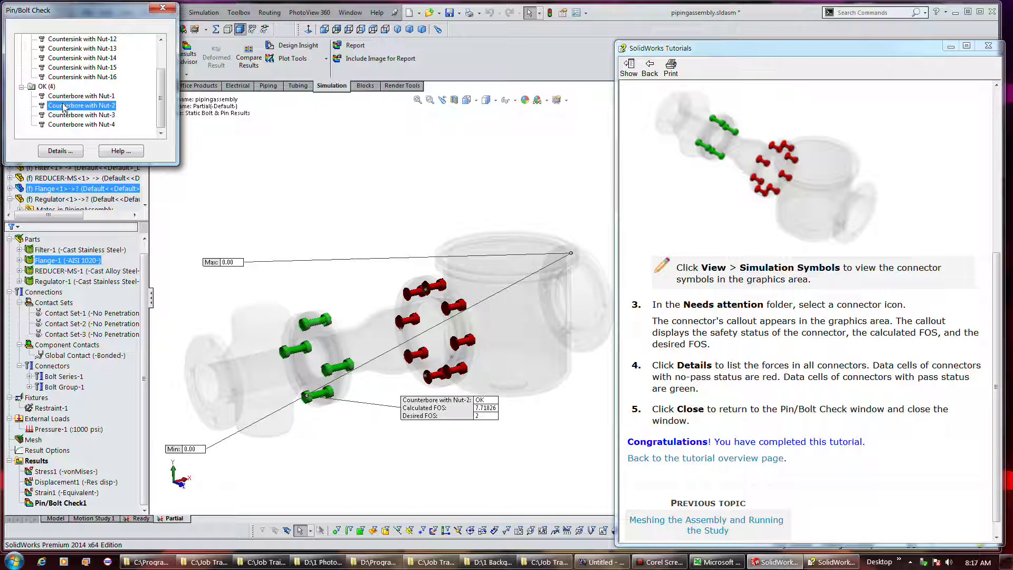
{"action": "left_click", "coordinate": [65, 96]}
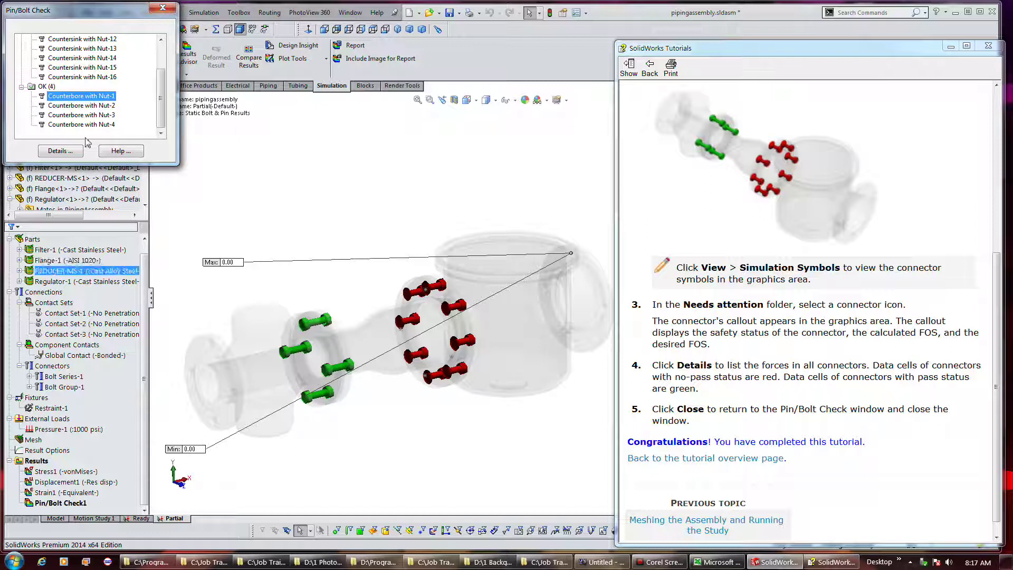
{"action": "left_click", "coordinate": [72, 151]}
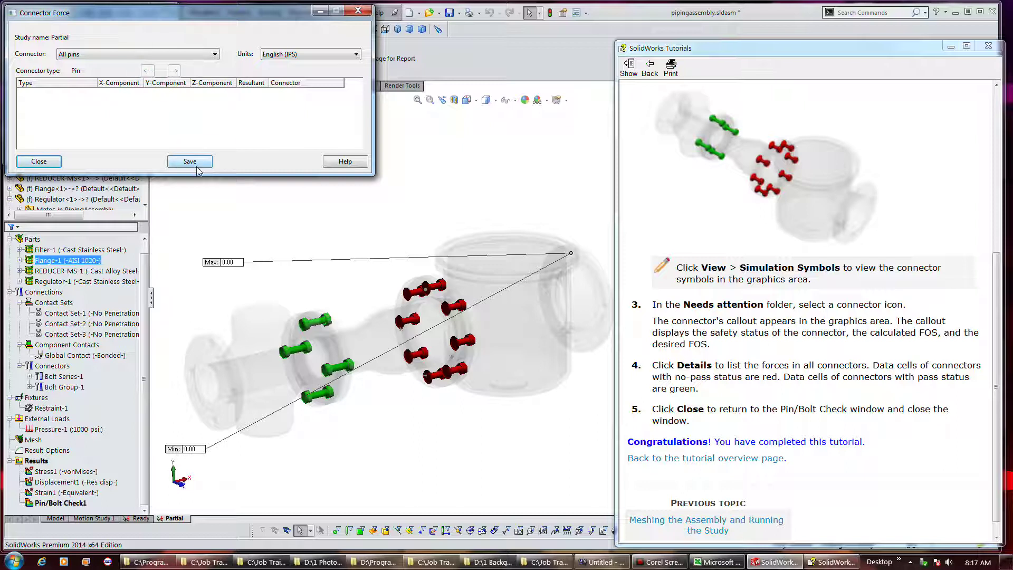
Step: List Connector Force results for Countersink with Nut-9, review its red rows, then close the listing
{"action": "left_click", "coordinate": [51, 168]}
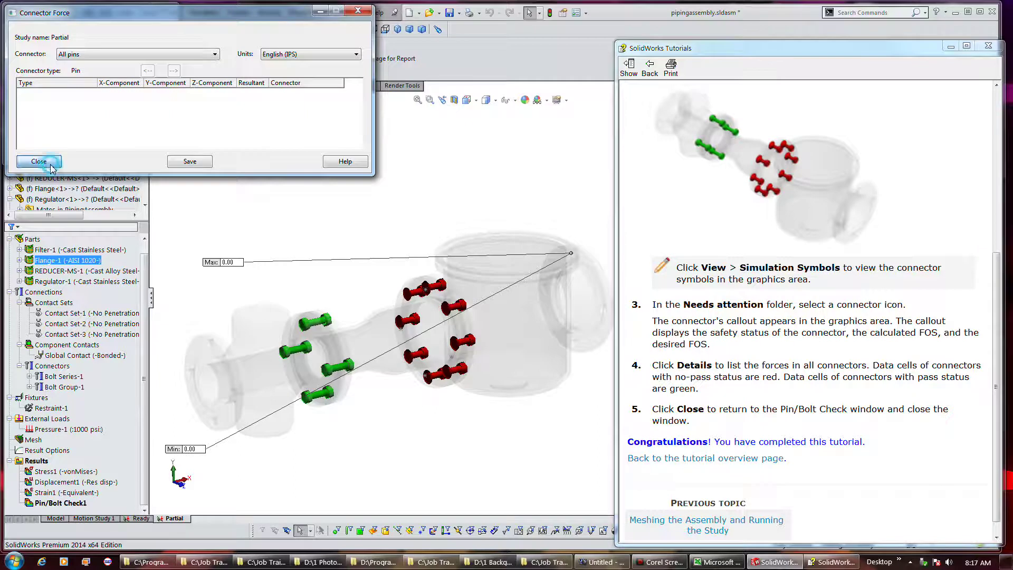
{"action": "left_click", "coordinate": [69, 68]}
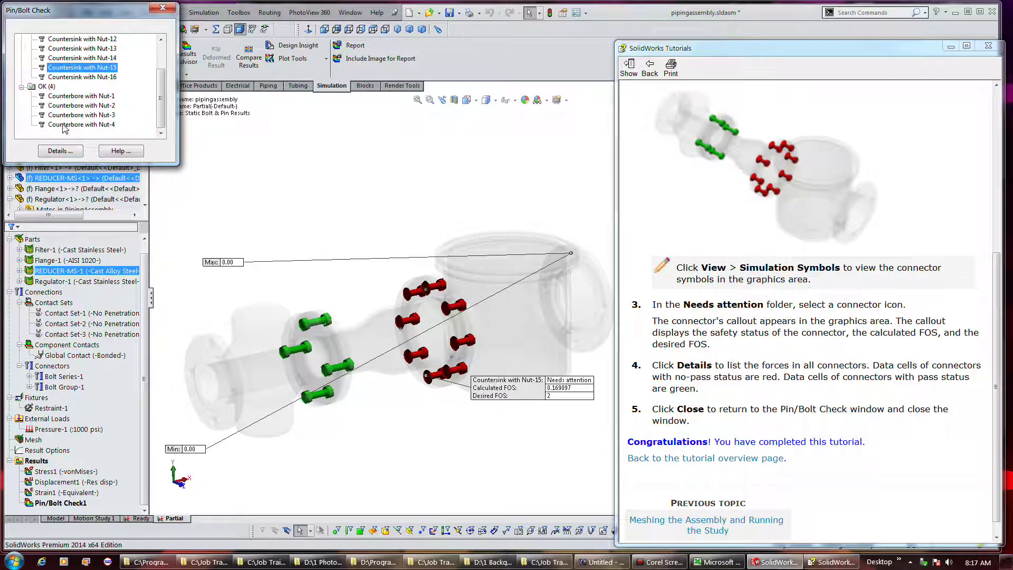
{"action": "left_click", "coordinate": [65, 150]}
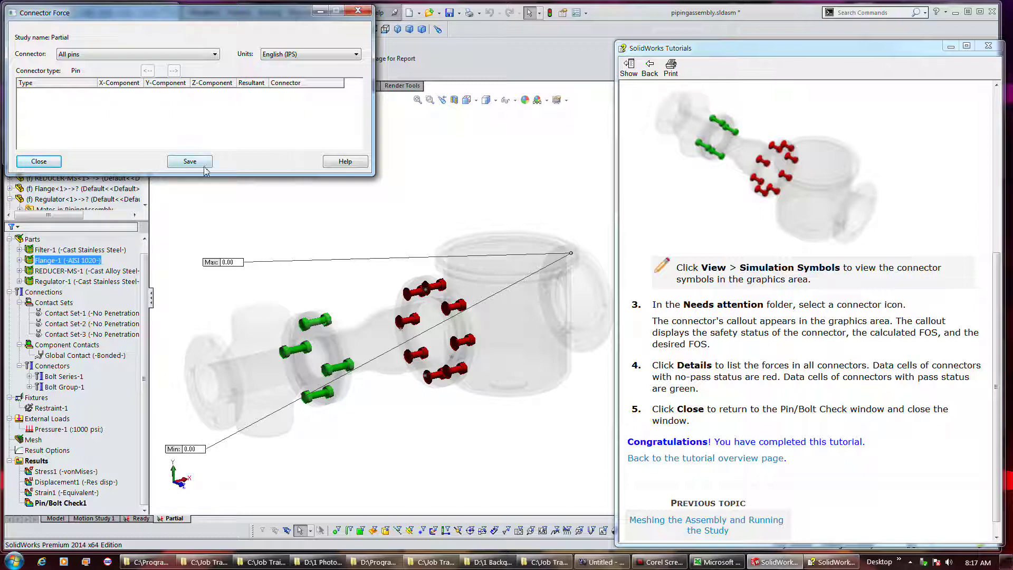
{"action": "left_click", "coordinate": [183, 57]}
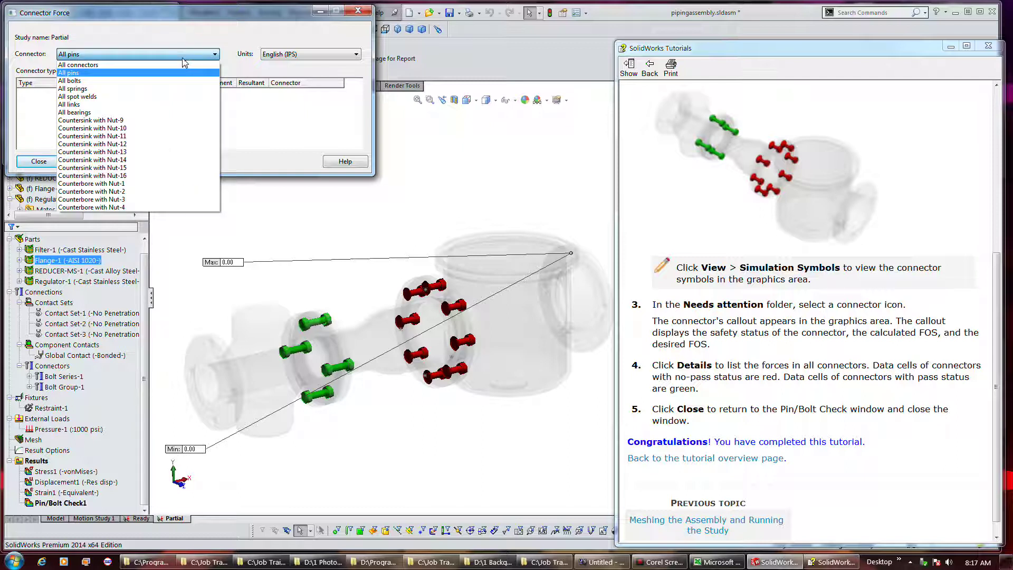
{"action": "left_click", "coordinate": [173, 122]}
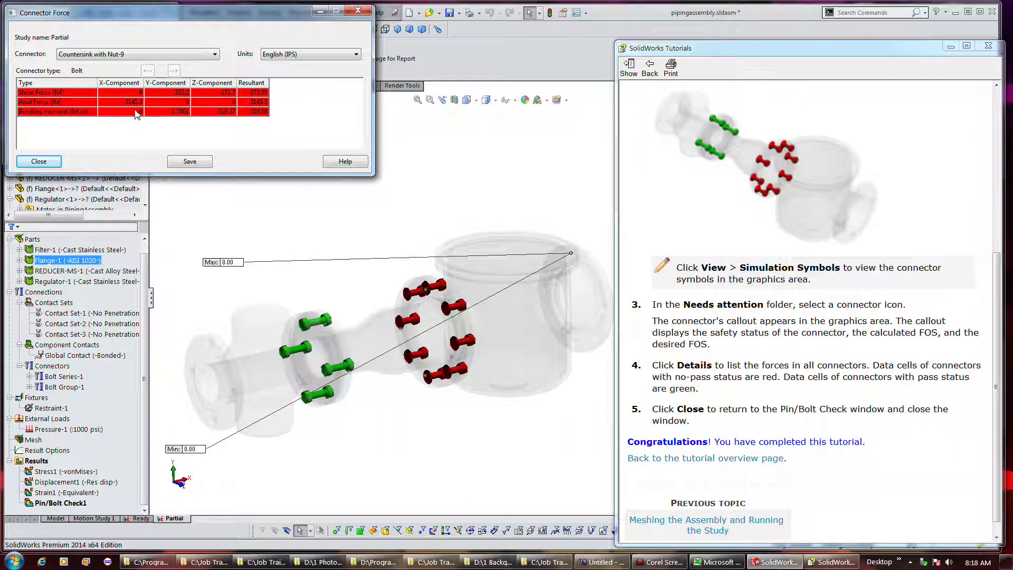
{"action": "left_click", "coordinate": [358, 10]}
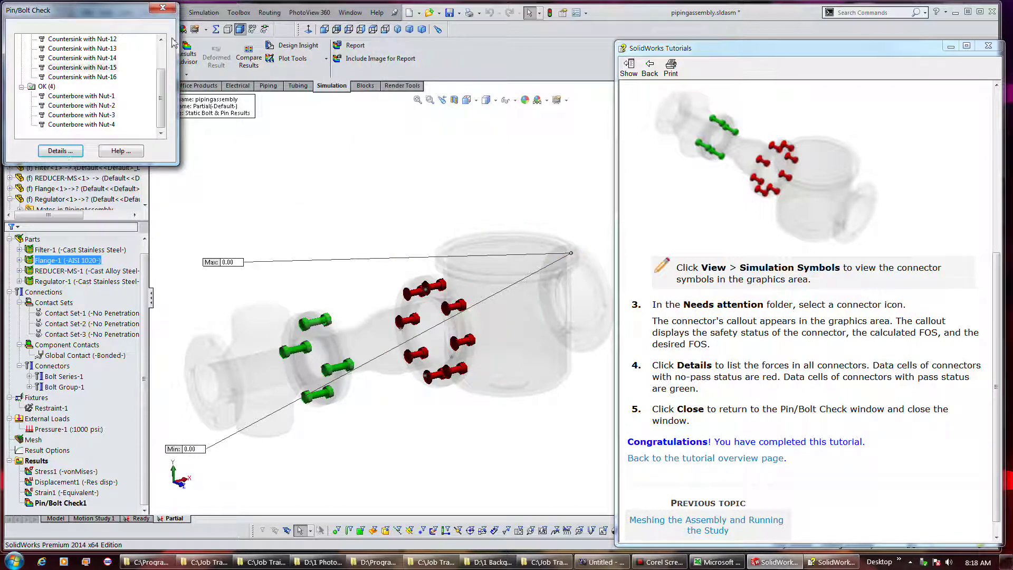
Step: Close the Pin/Bolt Check results and the Tutorials window, then switch to the Ready study
{"action": "left_click", "coordinate": [173, 8]}
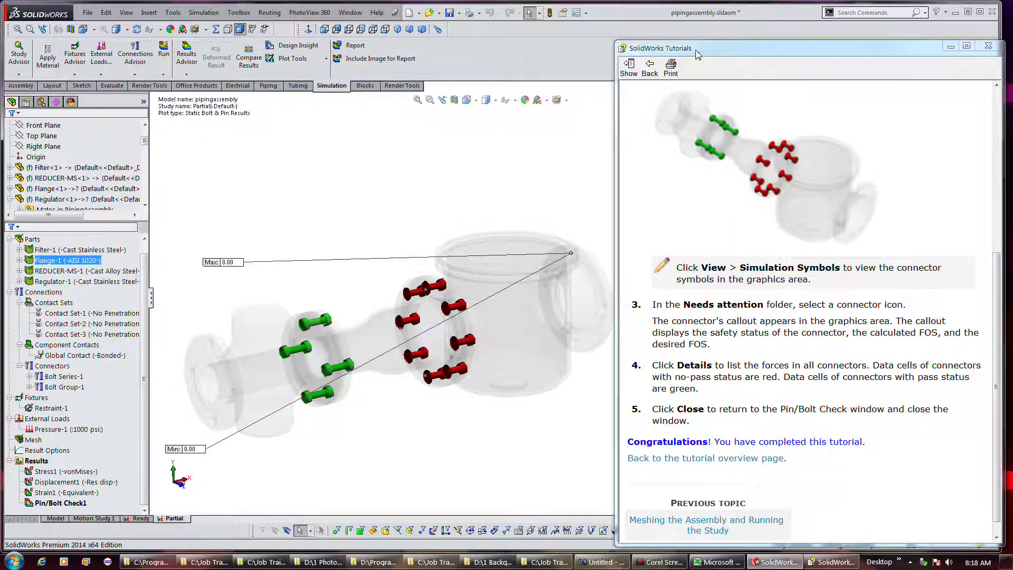
{"action": "left_click_drag", "start_coordinate": [685, 49], "coordinate": [990, 115]}
{"action": "key", "text": "alt+F4"}
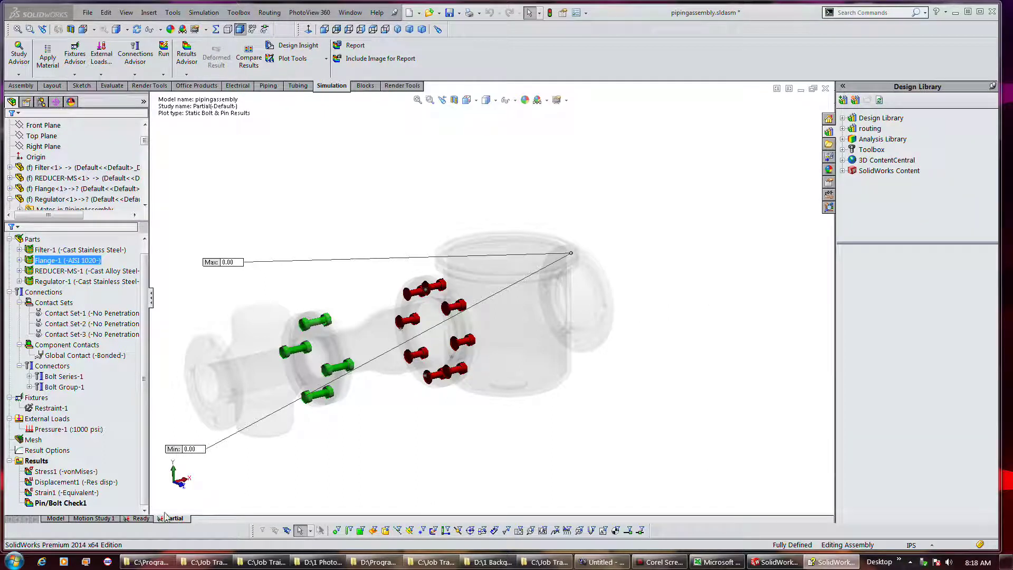
{"action": "left_click", "coordinate": [140, 519]}
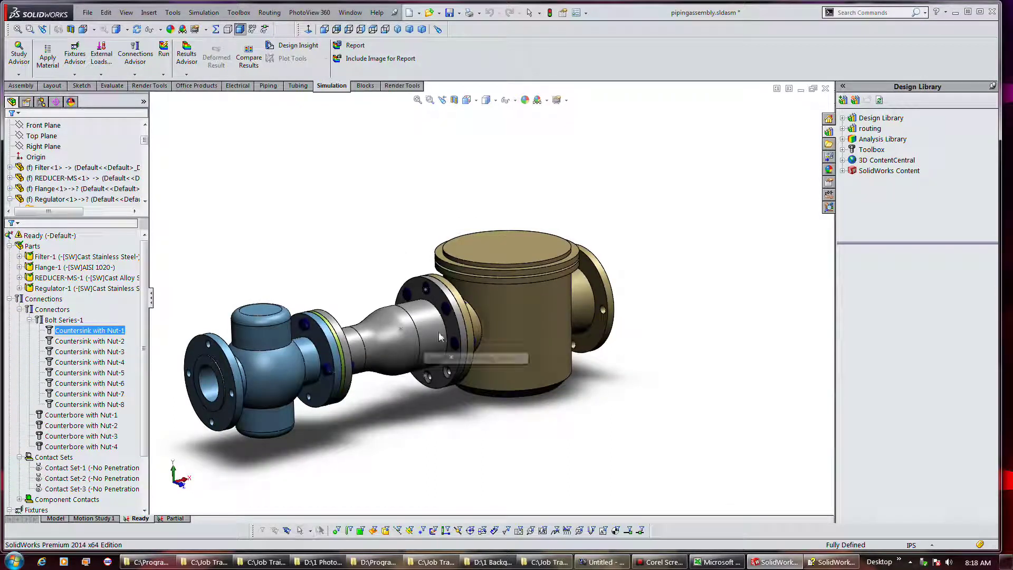
{"action": "scroll", "coordinate": [425, 417], "scroll_direction": "down", "scroll_amount": 3}
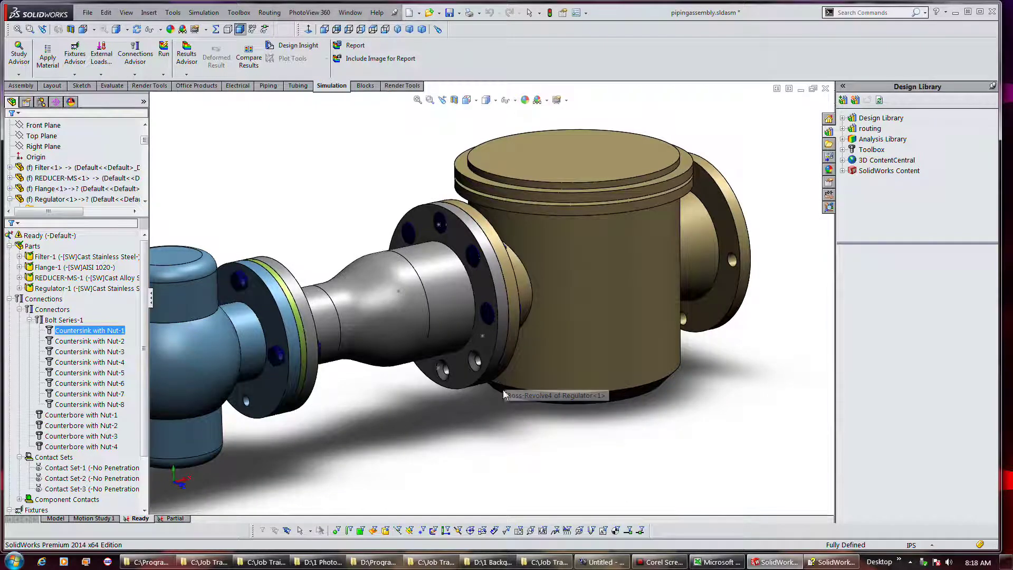
{"action": "middle_click_drag", "start_coordinate": [451, 440], "coordinate": [607, 438]}
{"action": "middle_click_drag", "start_coordinate": [526, 380], "coordinate": [453, 409]}
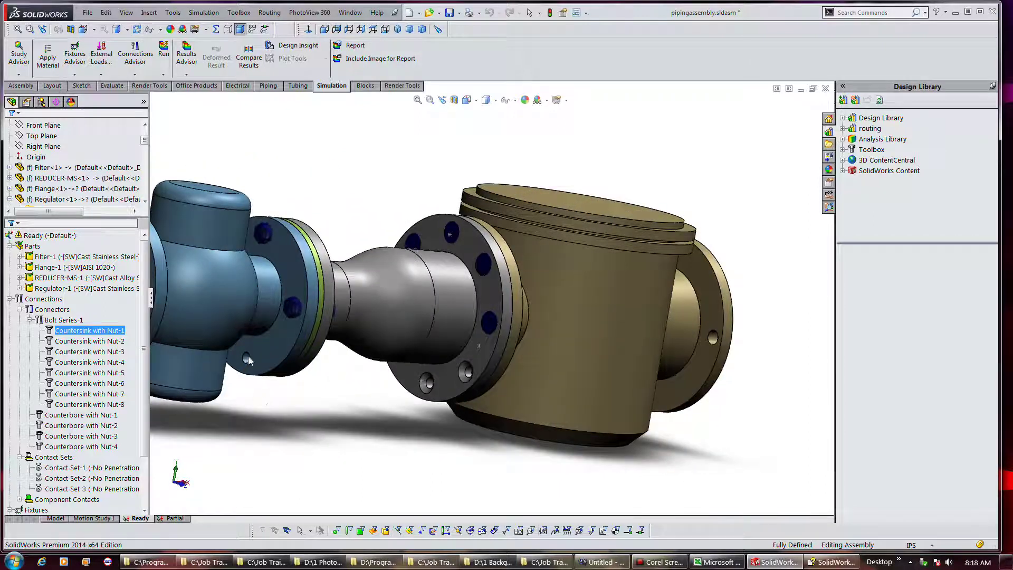
{"action": "left_click", "coordinate": [63, 320], "text": "ctrl"}
{"action": "left_click", "coordinate": [51, 309]}
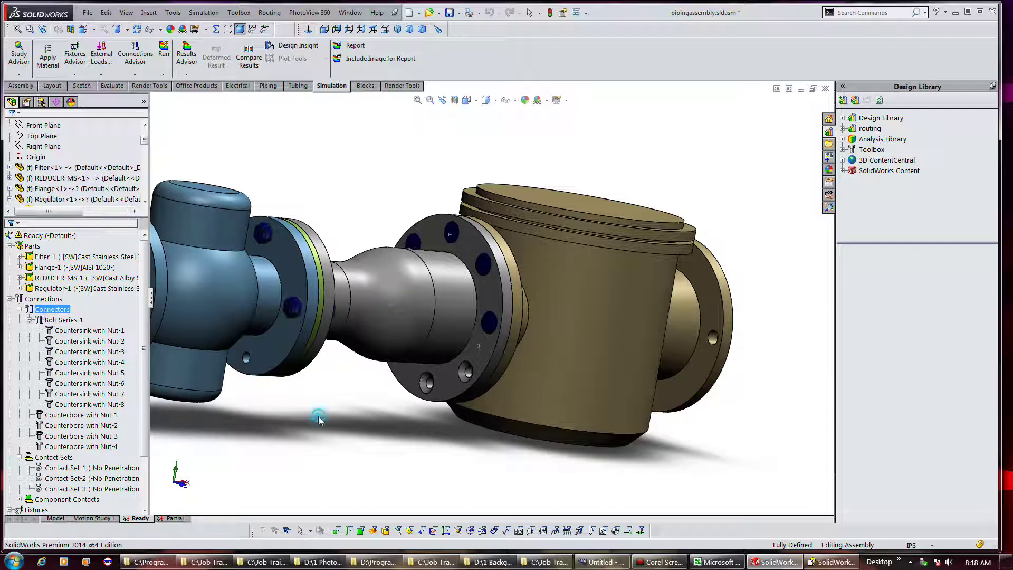
{"action": "left_click", "coordinate": [29, 320]}
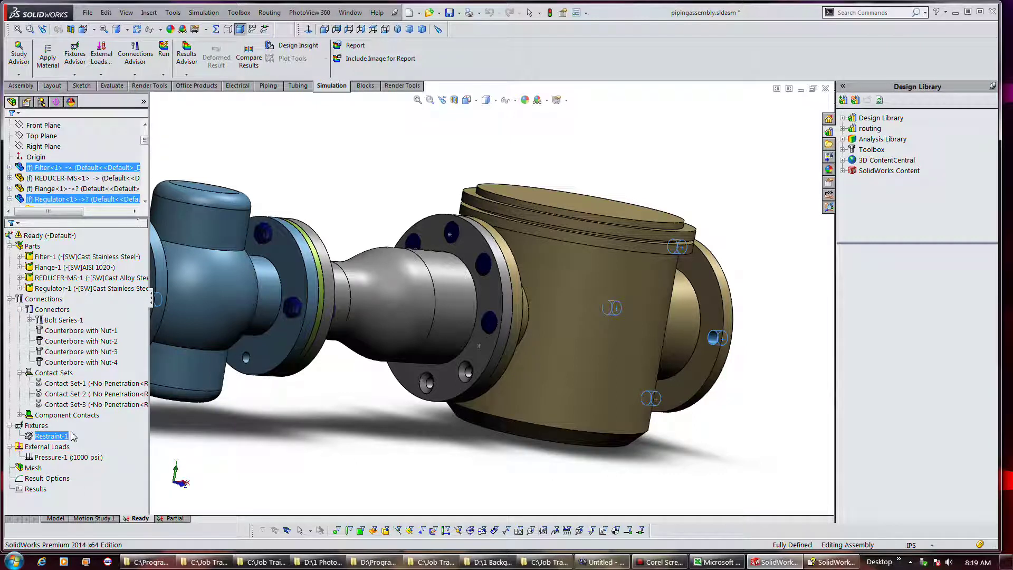
{"action": "left_click", "coordinate": [34, 468]}
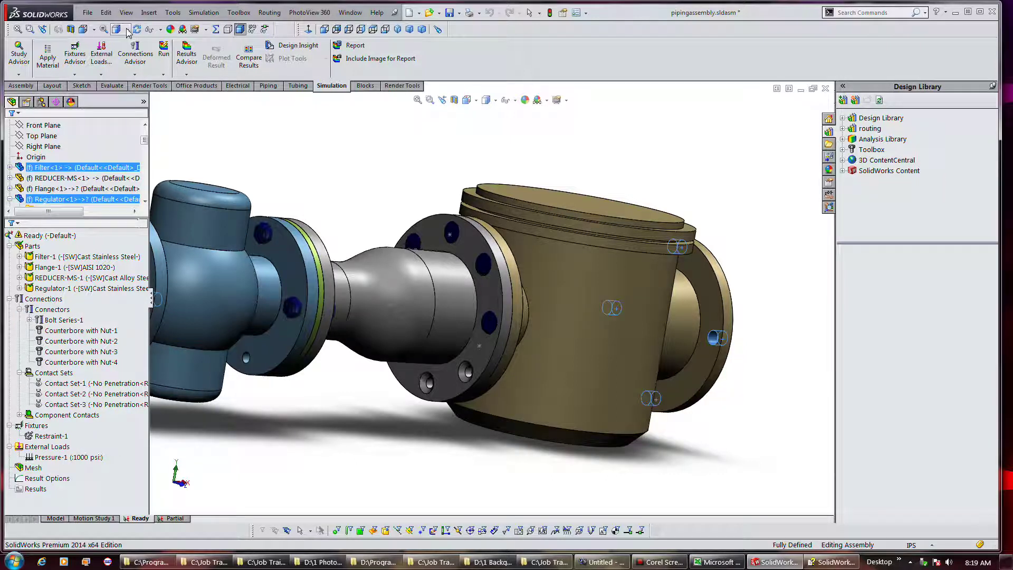
Step: Run the Ready study, accepting the zero pre-load warning, and expand the solver progress details
{"action": "left_click", "coordinate": [164, 50]}
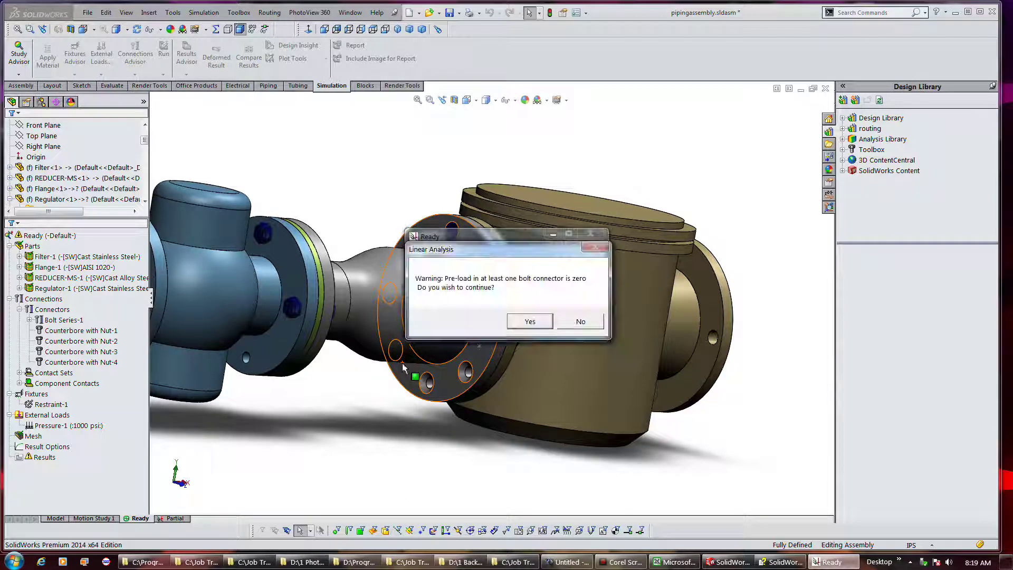
{"action": "left_click", "coordinate": [530, 322]}
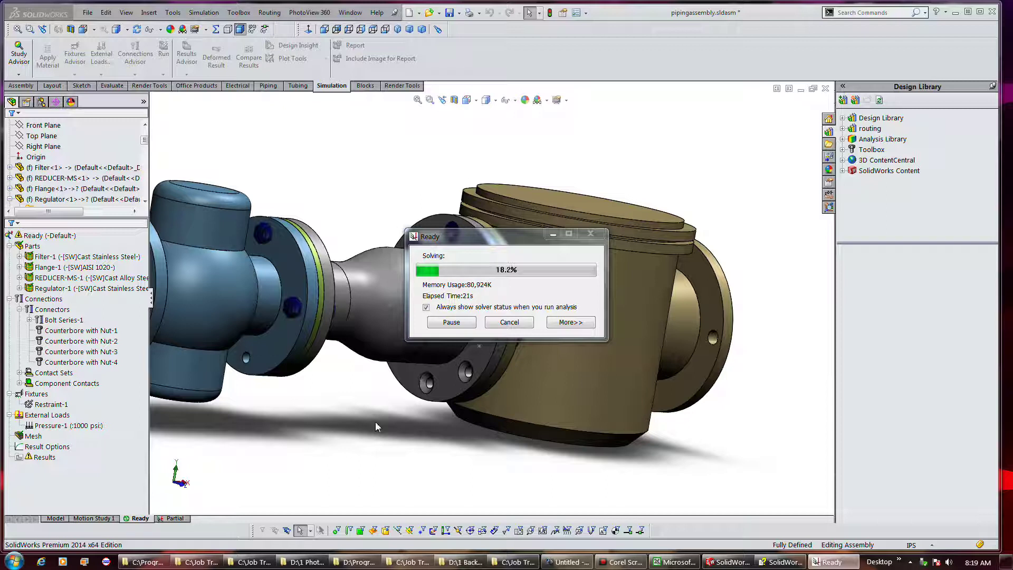
{"action": "left_click", "coordinate": [570, 322]}
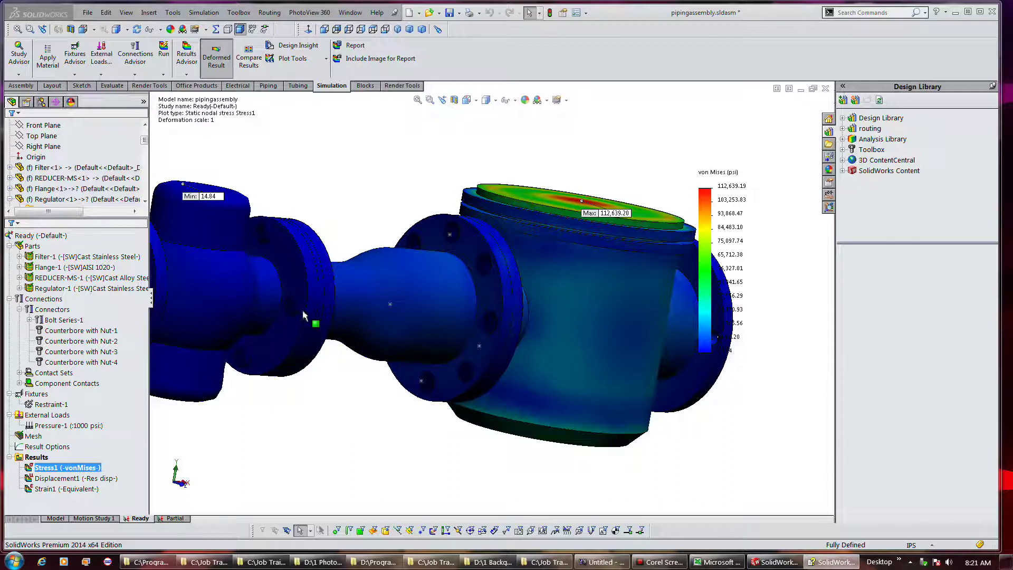
Step: Choose Define Pin/Bolt Check Plot from the Ready study's Results folder context menu
{"action": "left_click", "coordinate": [36, 458]}
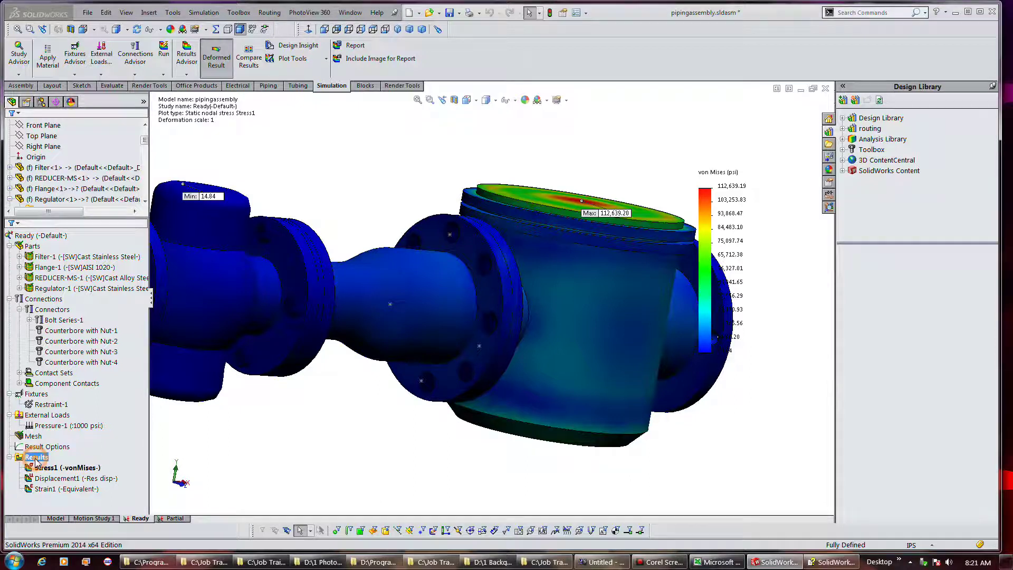
{"action": "right_click", "coordinate": [36, 459]}
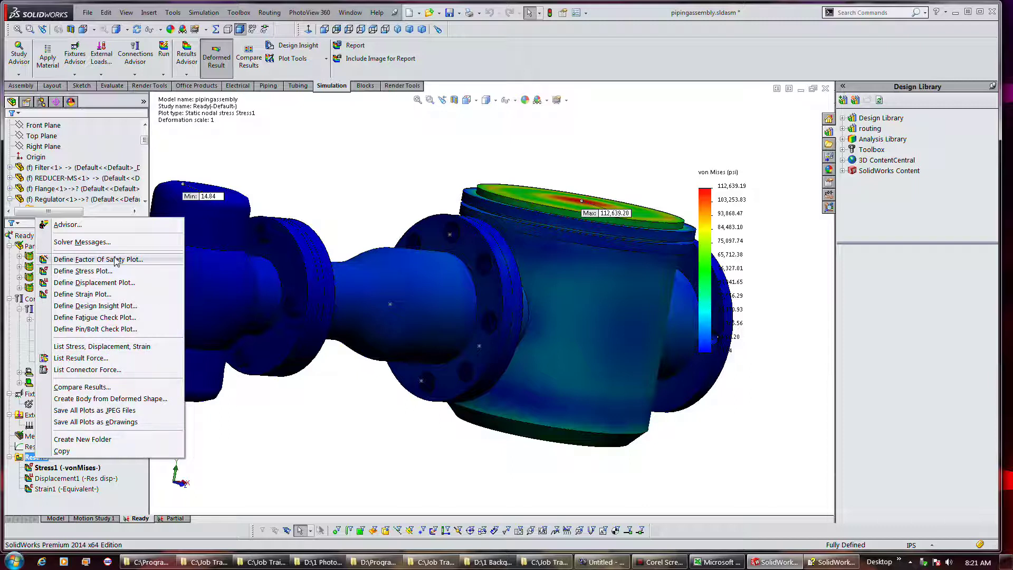
{"action": "left_click", "coordinate": [116, 260]}
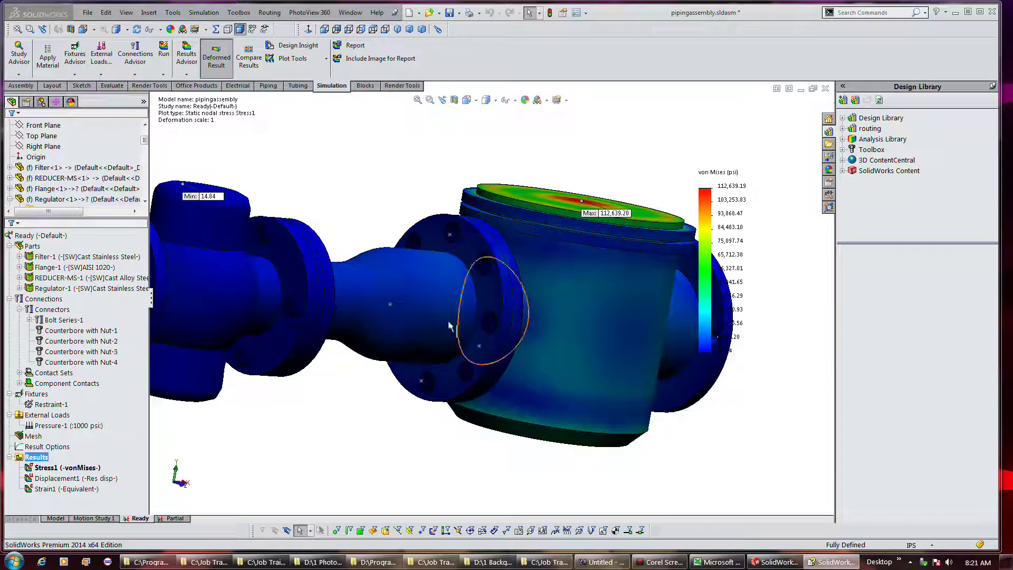
{"action": "right_click", "coordinate": [41, 458]}
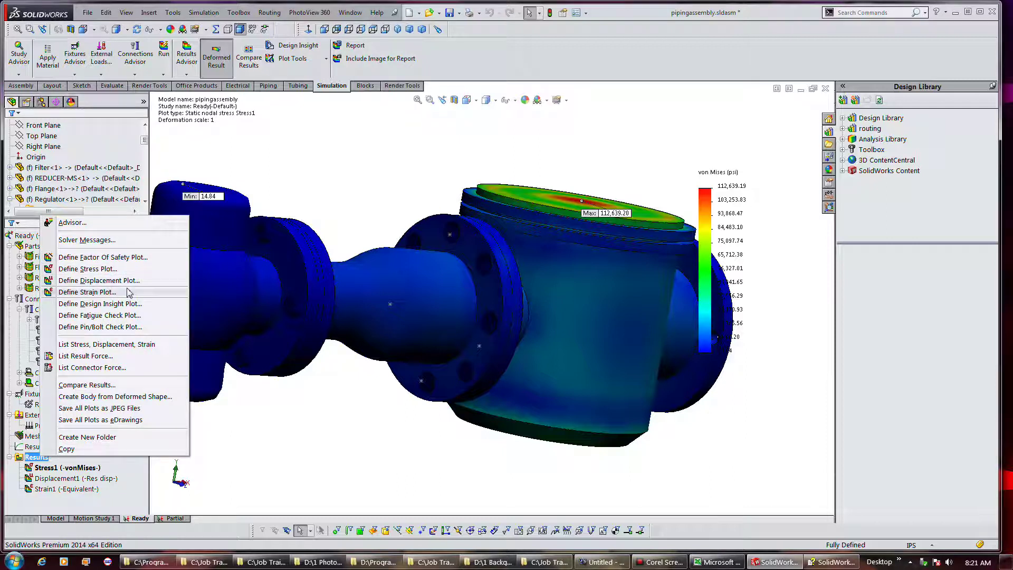
{"action": "left_click", "coordinate": [126, 327]}
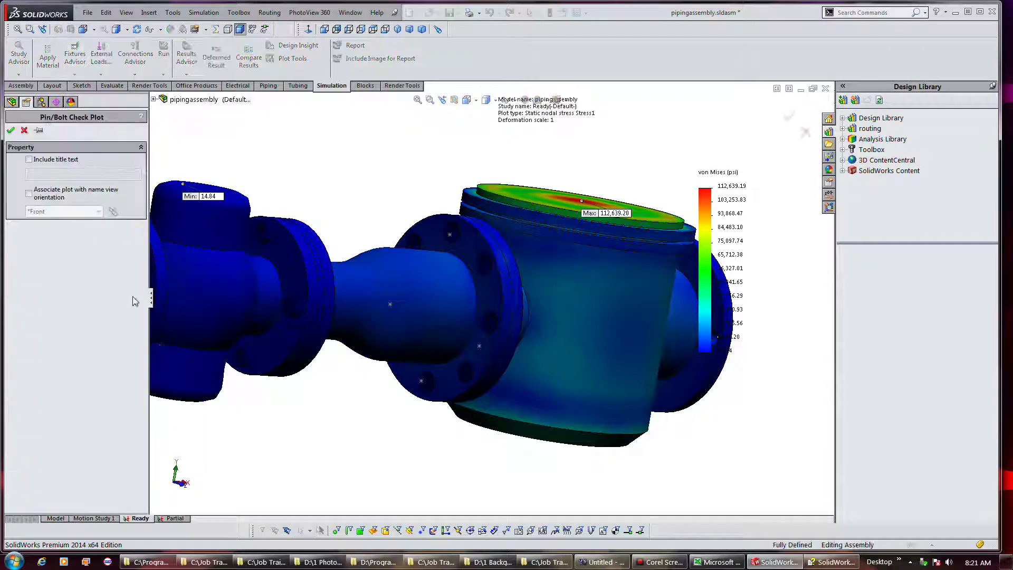
Step: Create the Pin/Bolt Check plot and check FOS of passing Counterbore with Nut-1 to Nut-4
{"action": "left_click", "coordinate": [10, 131]}
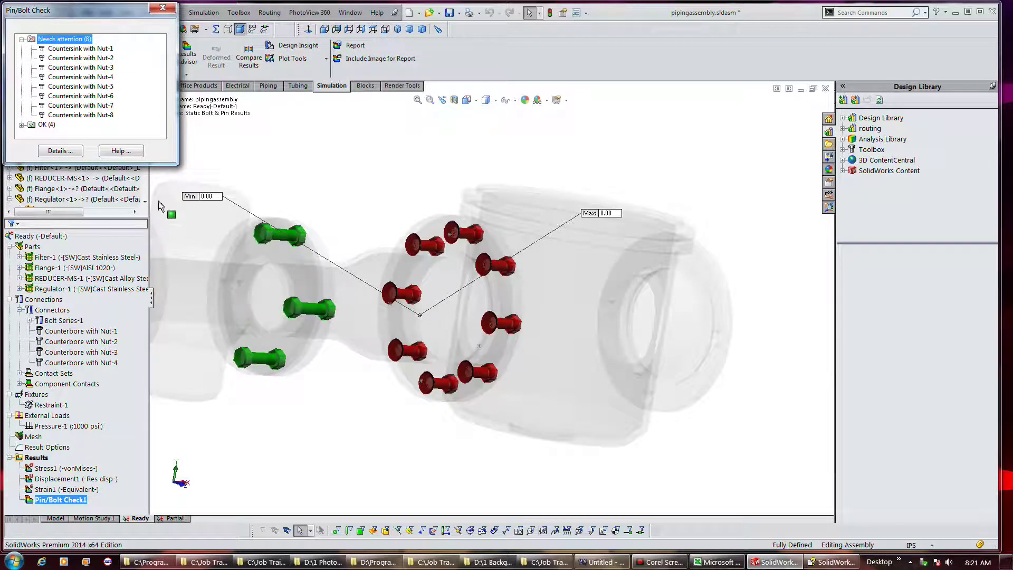
{"action": "left_click", "coordinate": [90, 175]}
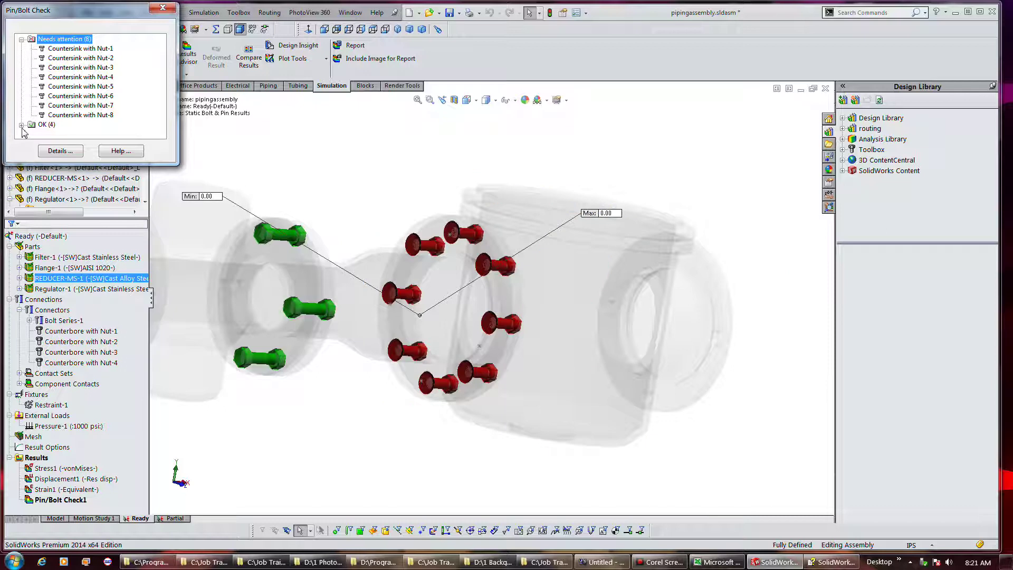
{"action": "left_click", "coordinate": [22, 125]}
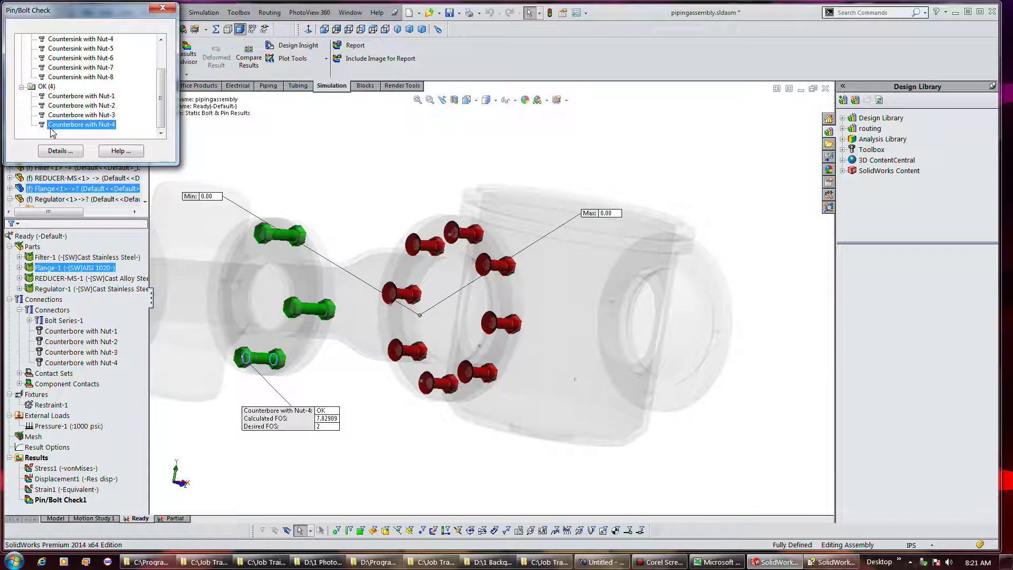
{"action": "left_click", "coordinate": [65, 115]}
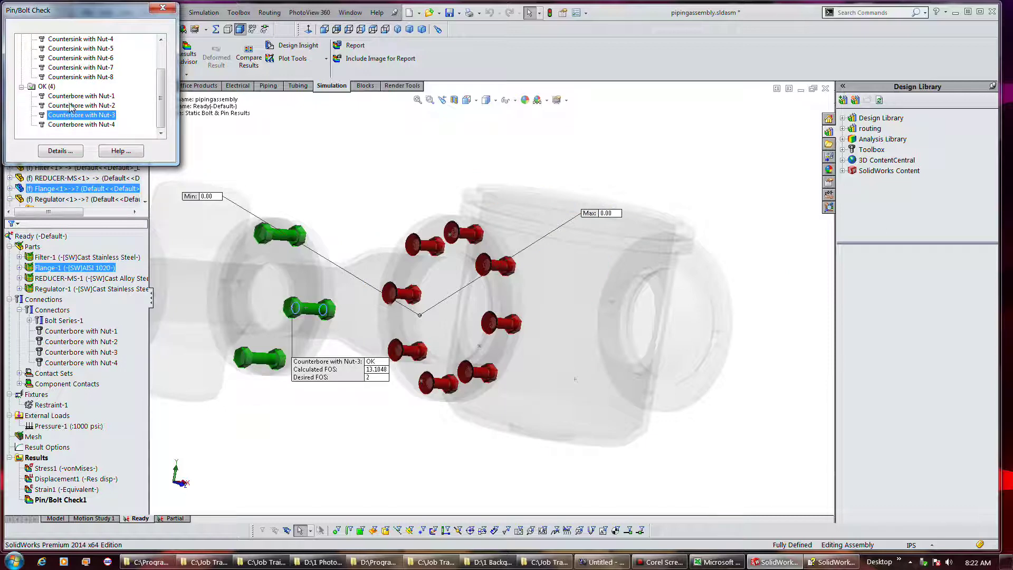
{"action": "left_click", "coordinate": [71, 106]}
{"action": "left_click", "coordinate": [74, 96]}
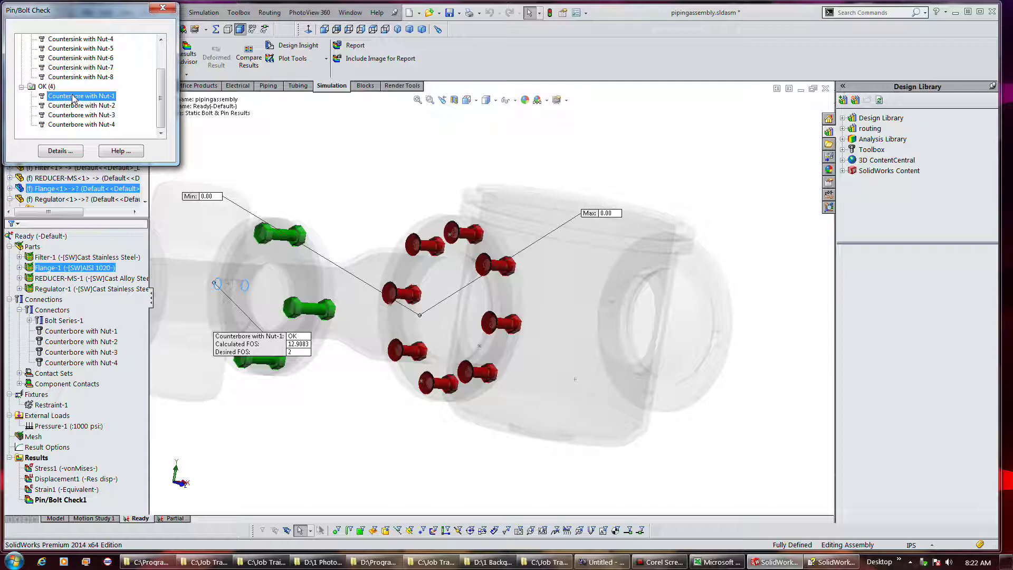
{"action": "left_click", "coordinate": [75, 106]}
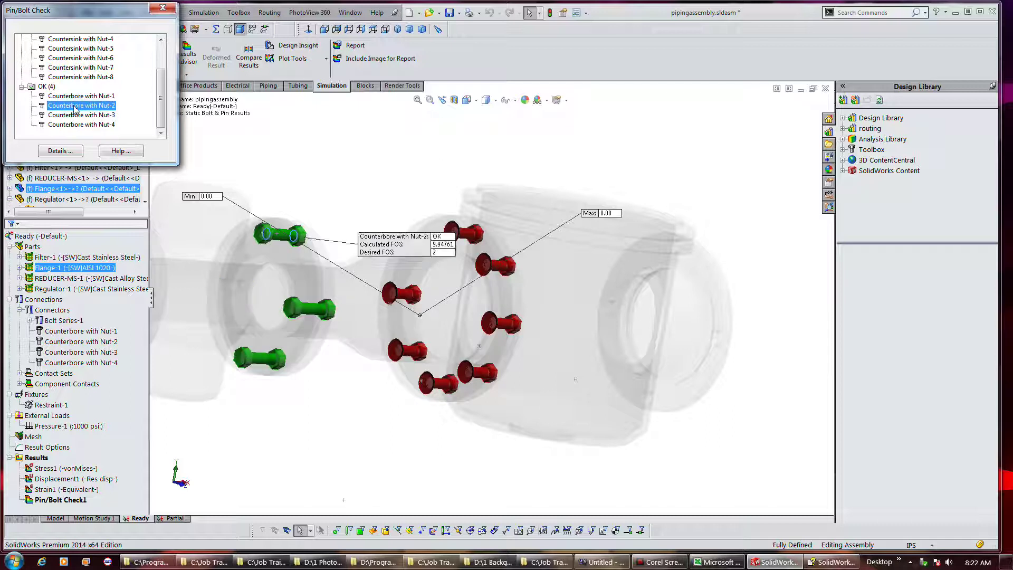
{"action": "left_click", "coordinate": [75, 114]}
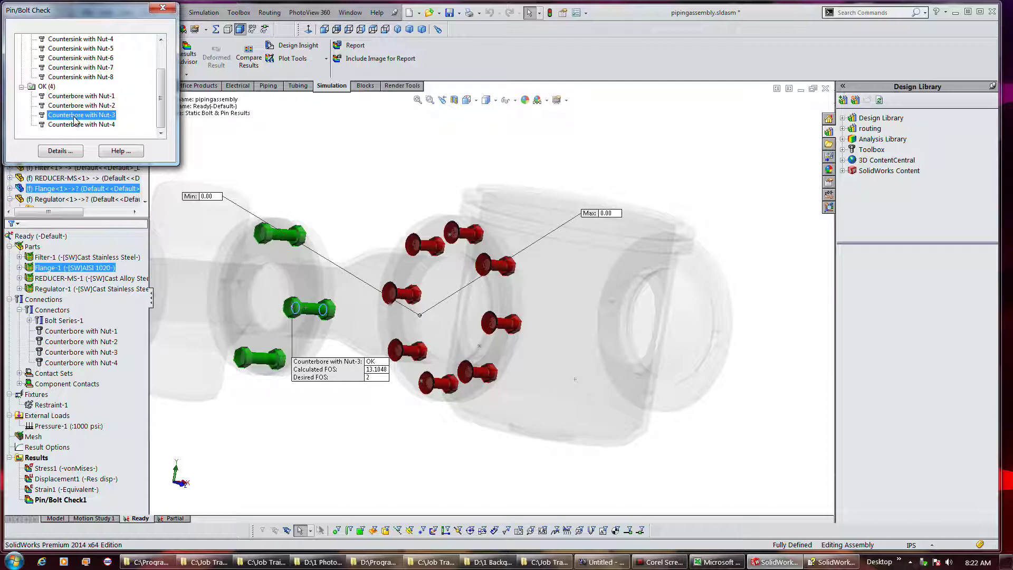
{"action": "left_click", "coordinate": [76, 125]}
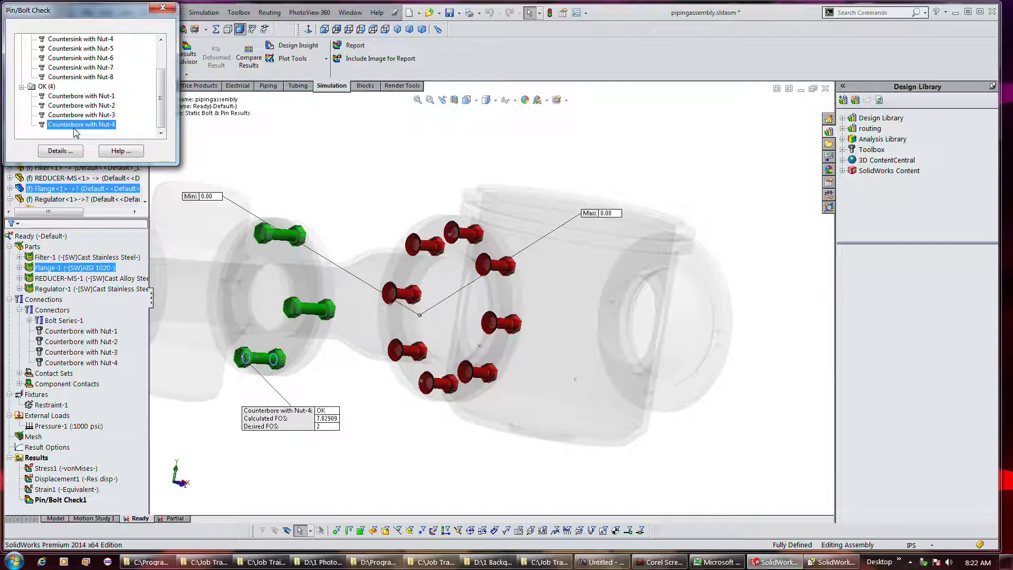
Step: Check FOS of failing Countersink with Nut-8 down to Nut-1, then close the bolt list
{"action": "left_click", "coordinate": [87, 77]}
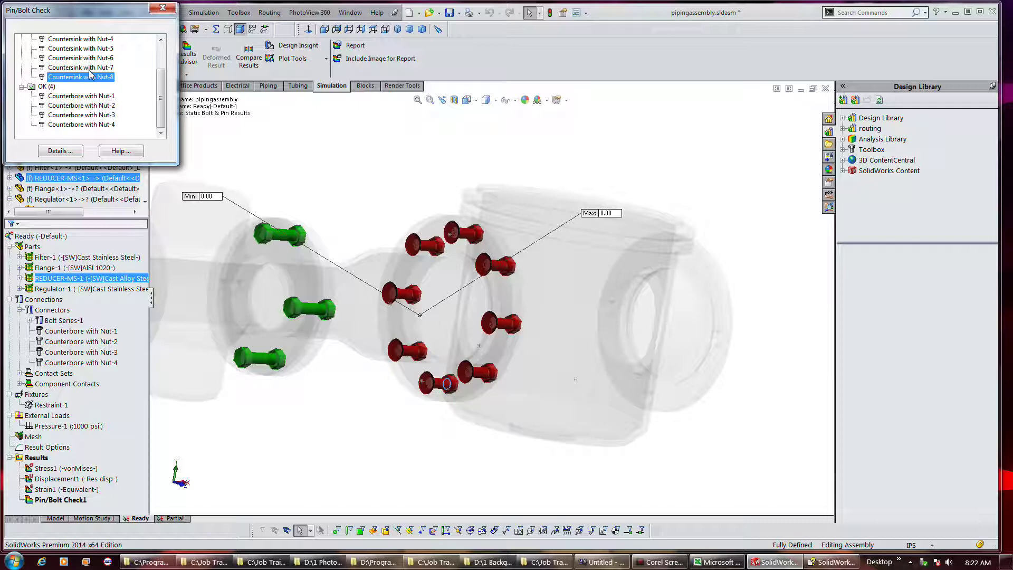
{"action": "left_click", "coordinate": [90, 69]}
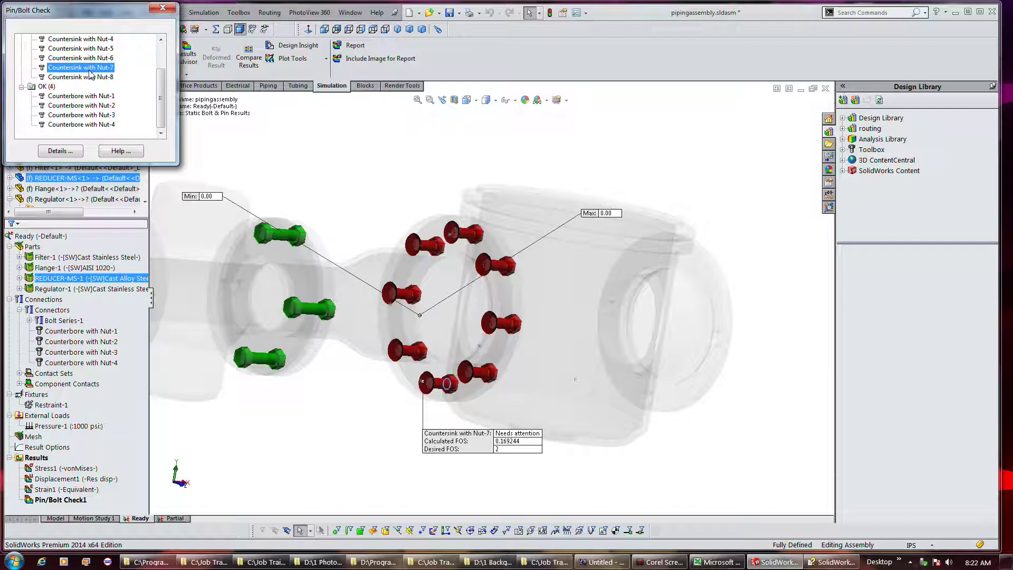
{"action": "left_click", "coordinate": [92, 58]}
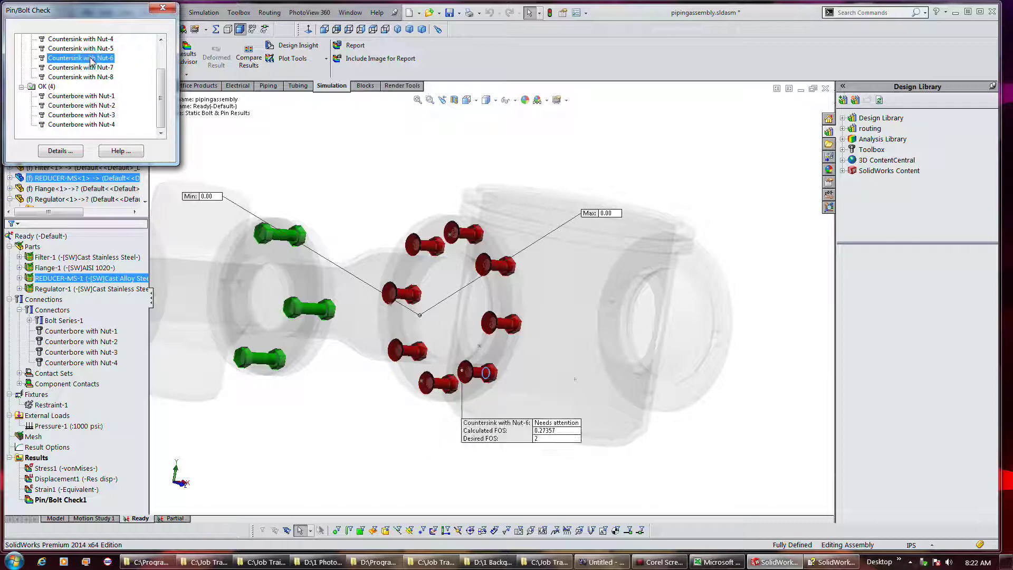
{"action": "left_click", "coordinate": [93, 49]}
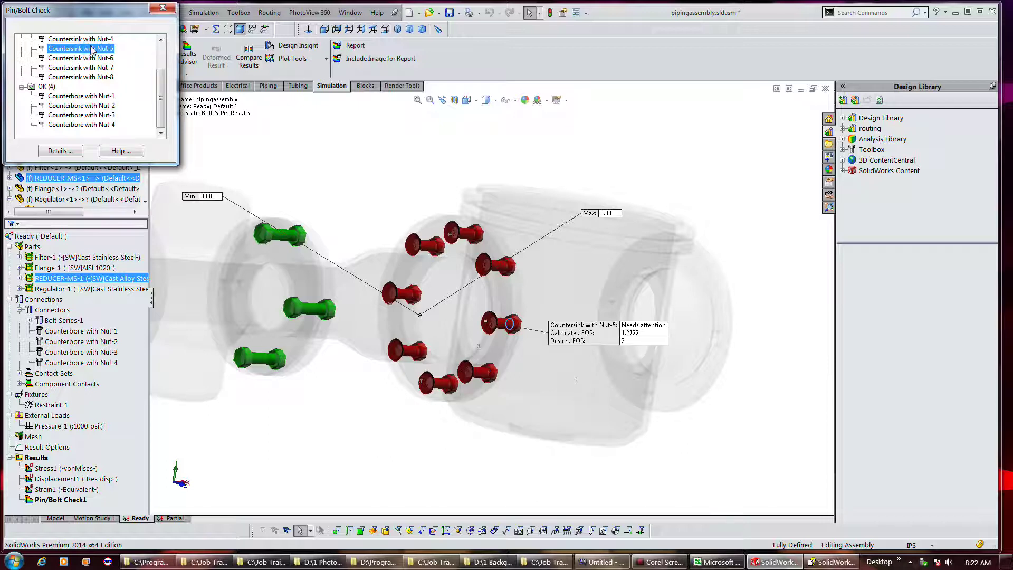
{"action": "scroll", "coordinate": [94, 50], "scroll_direction": "up", "scroll_amount": 2}
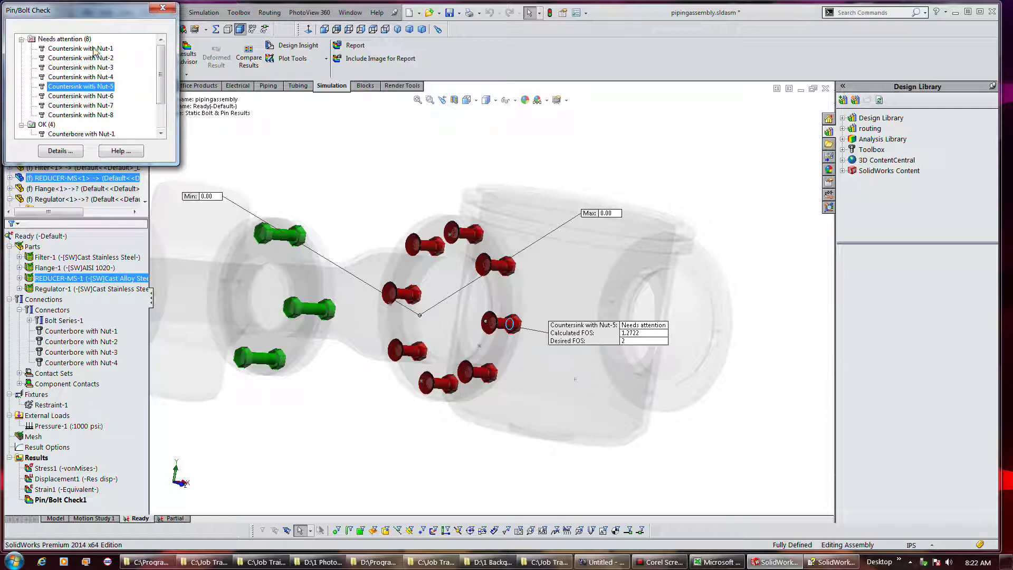
{"action": "left_click", "coordinate": [94, 78]}
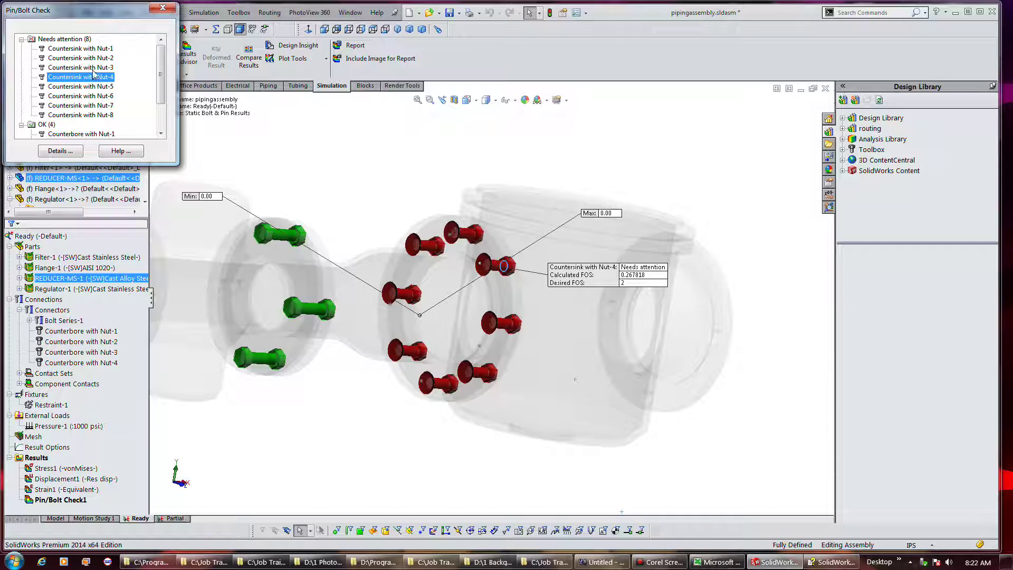
{"action": "left_click", "coordinate": [95, 67]}
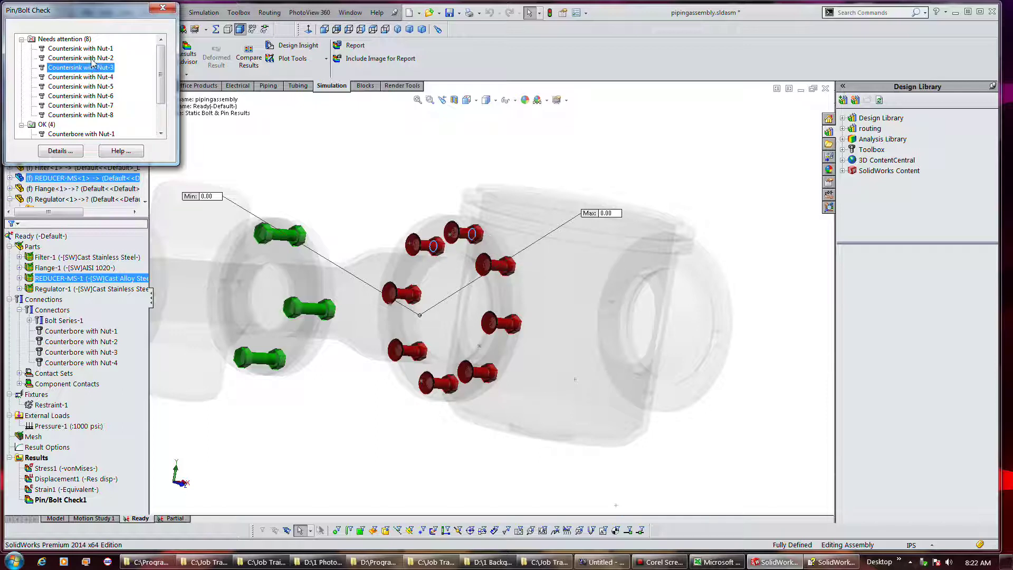
{"action": "left_click", "coordinate": [92, 59]}
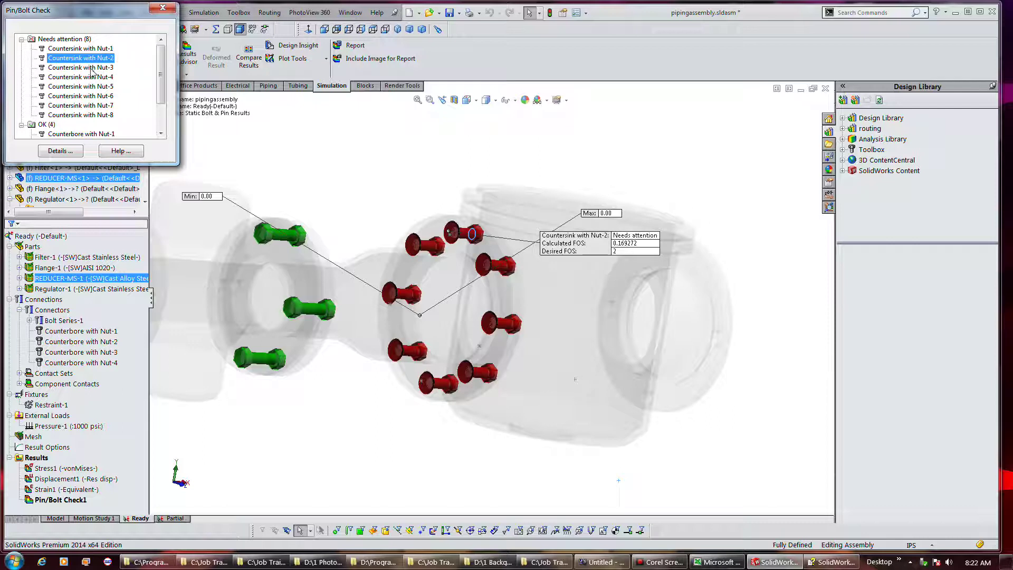
{"action": "left_click", "coordinate": [91, 68]}
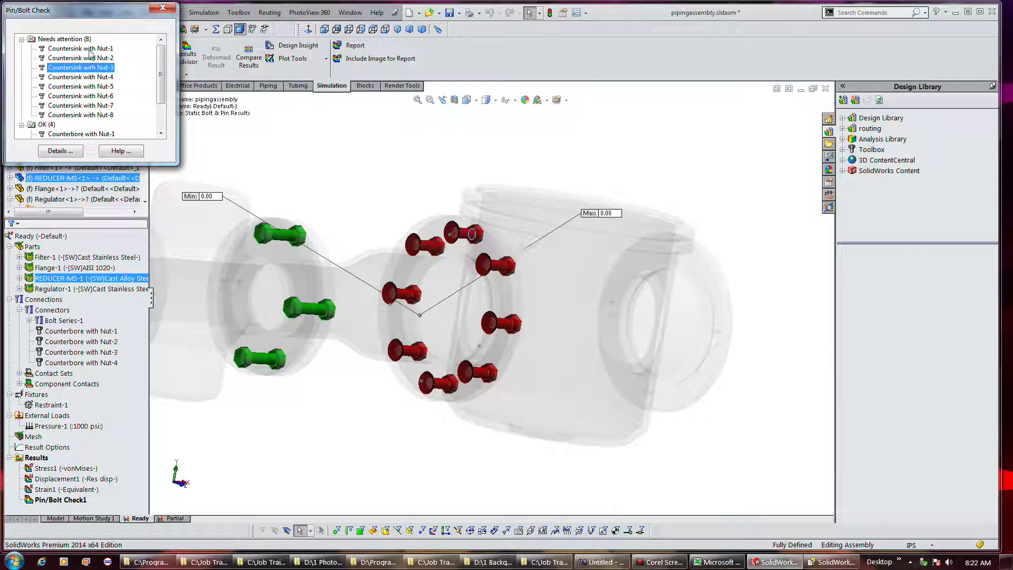
{"action": "left_click", "coordinate": [91, 50]}
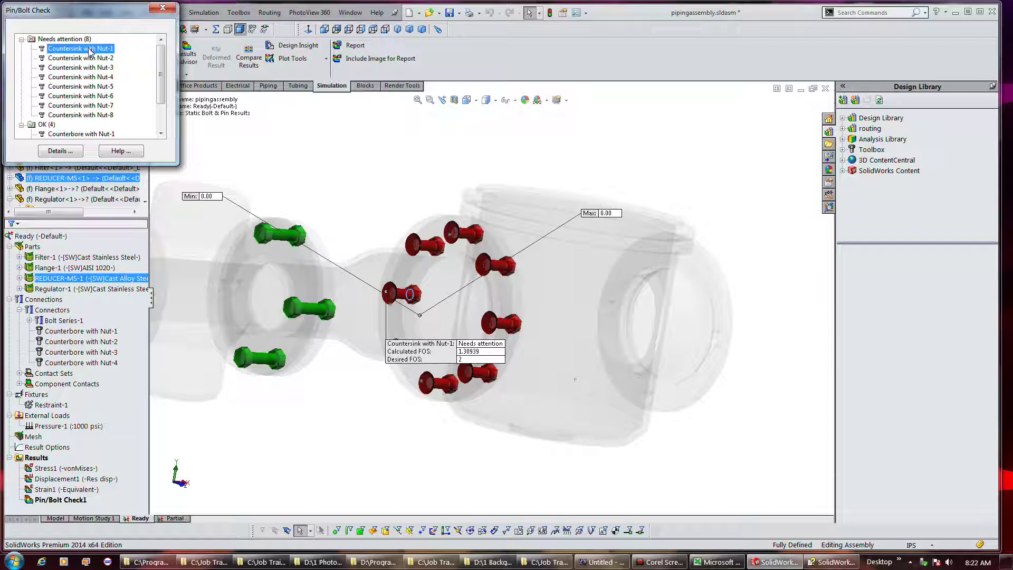
{"action": "left_click", "coordinate": [163, 7]}
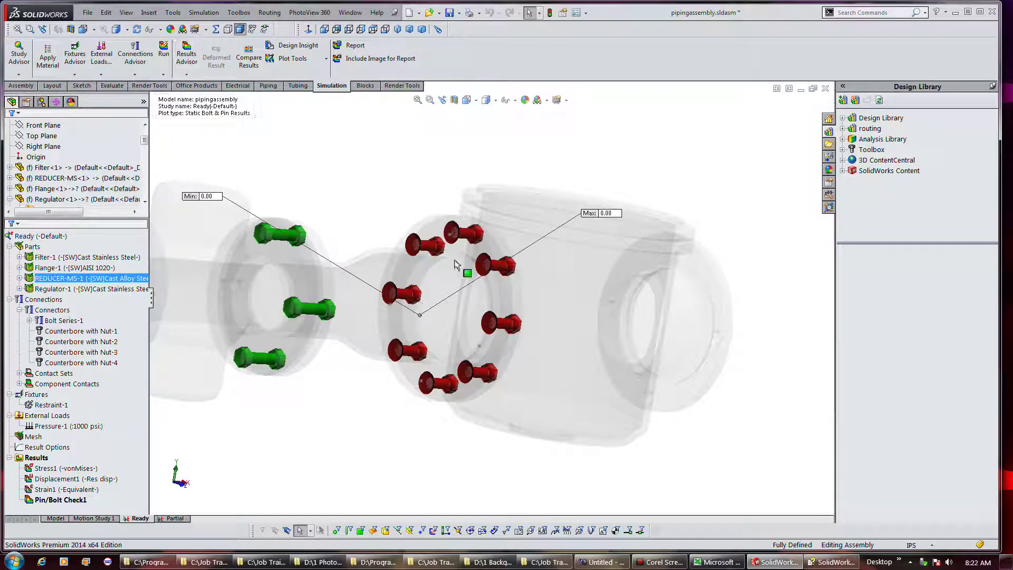